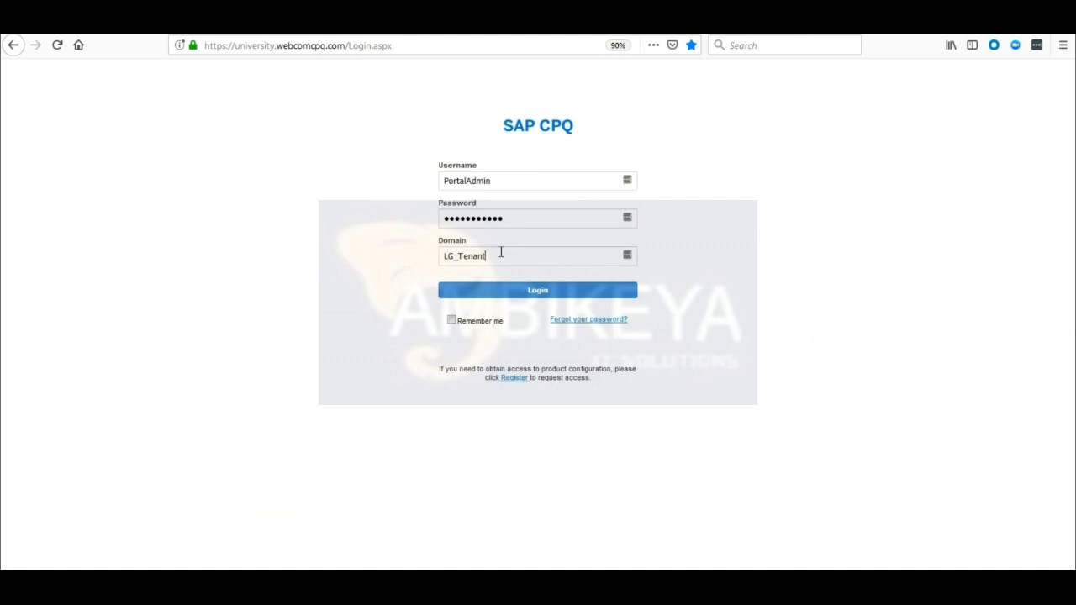
# Try to log in with the domain LG_Tenant_1 and reopen the login page.
pyautogui.write('_1')
pyautogui.click(492, 296)
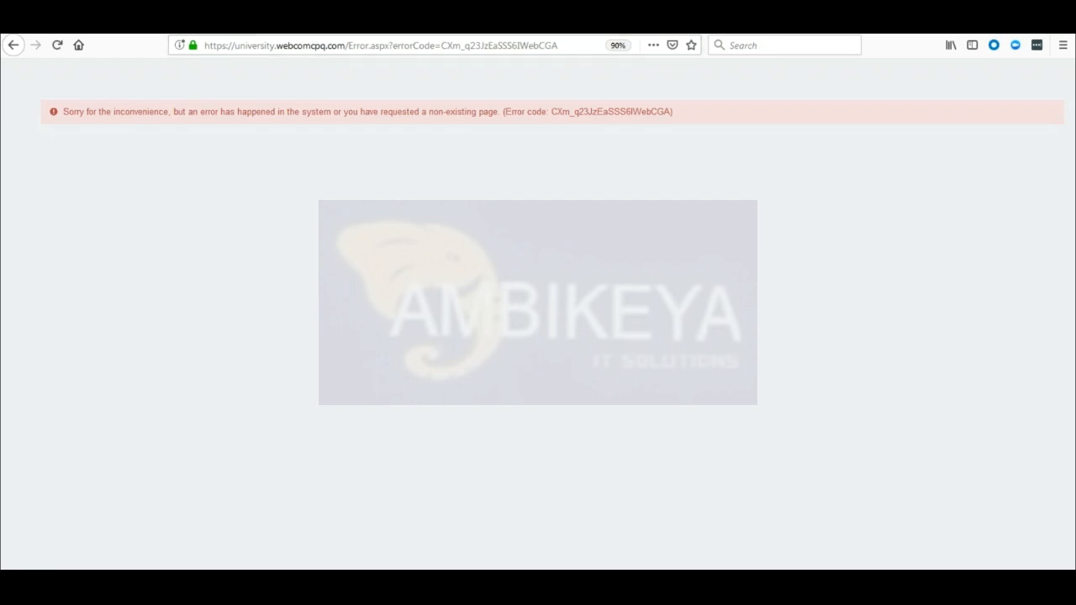
pyautogui.click(123, 9)
pyautogui.moveTo(156, 180)
pyautogui.moveTo(521, 159)
pyautogui.click(618, 177)
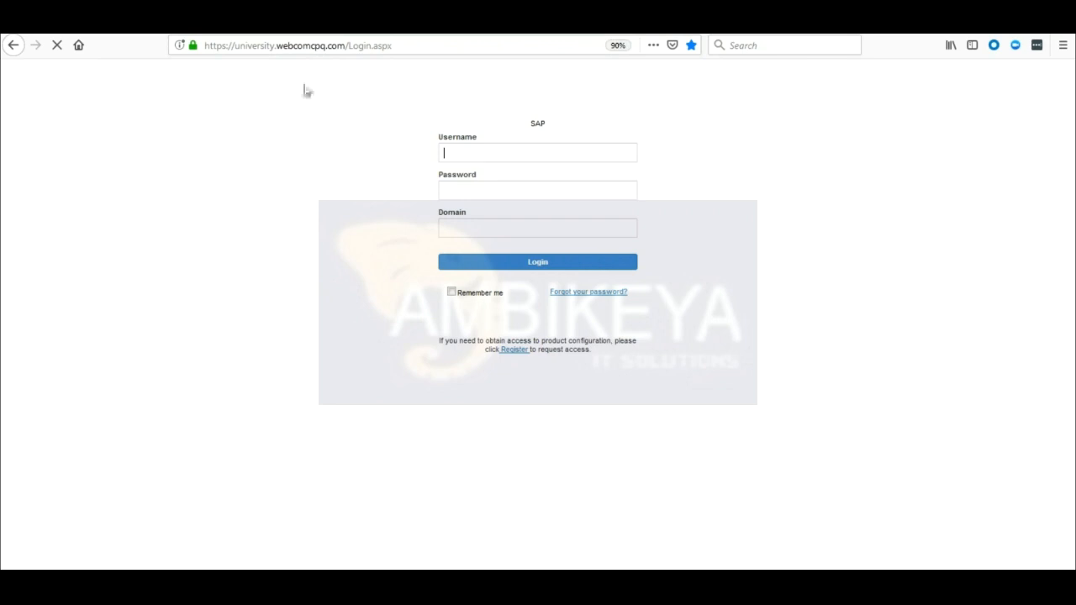
# Log in with the prefilled credentials and LG_Tenant_1 as the domain.
pyautogui.click(488, 237)
pyautogui.click(483, 258)
pyautogui.write('LG_Tenan')
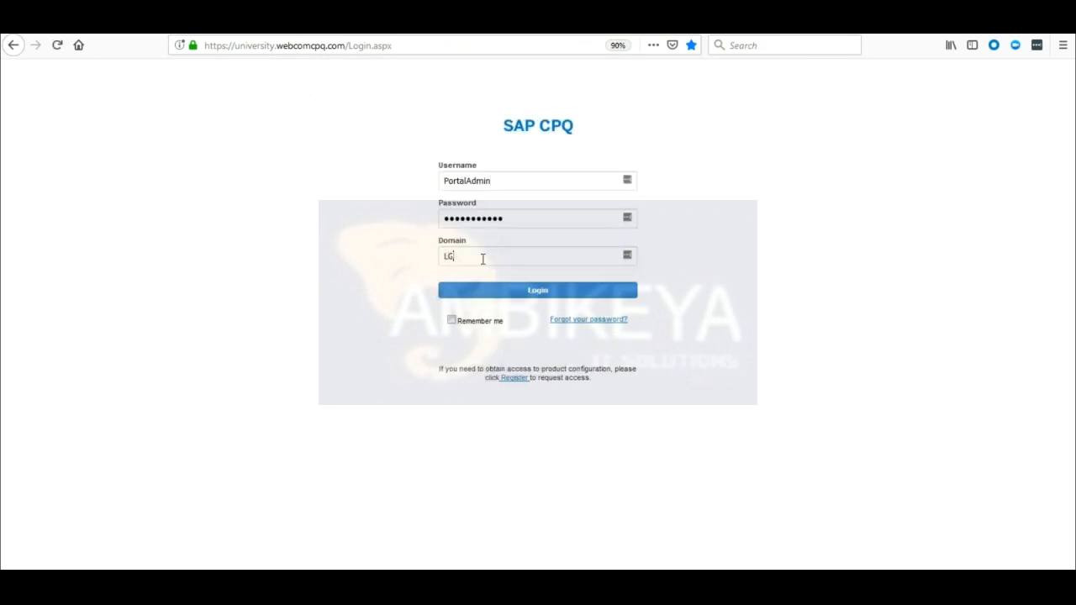
pyautogui.write('t_1')
pyautogui.click(509, 292)
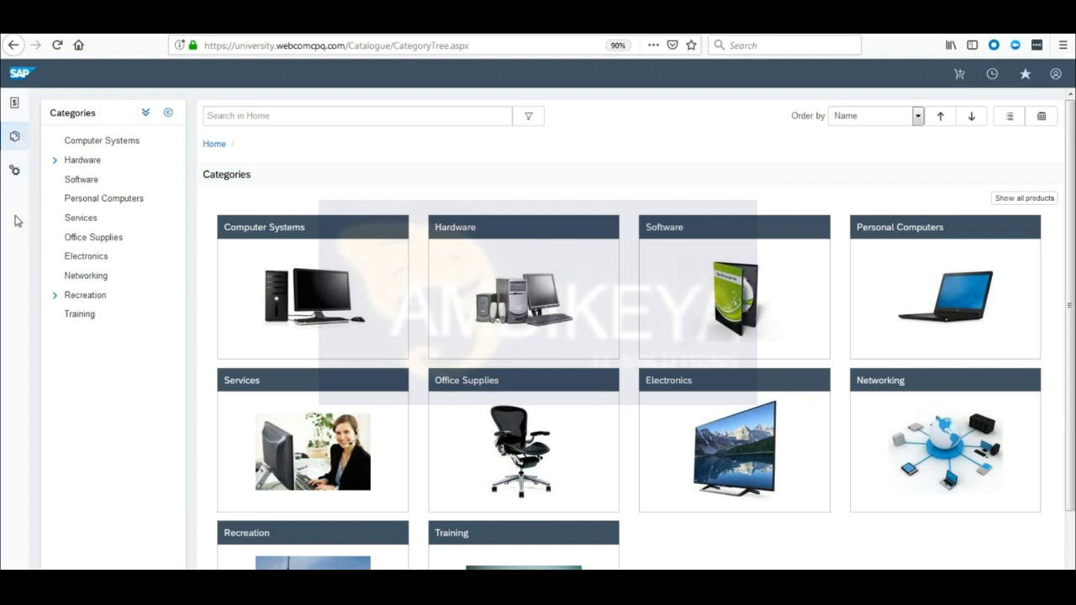
# Open Setup and view the Companies list and the Users list of the user administration.
pyautogui.click(14, 172)
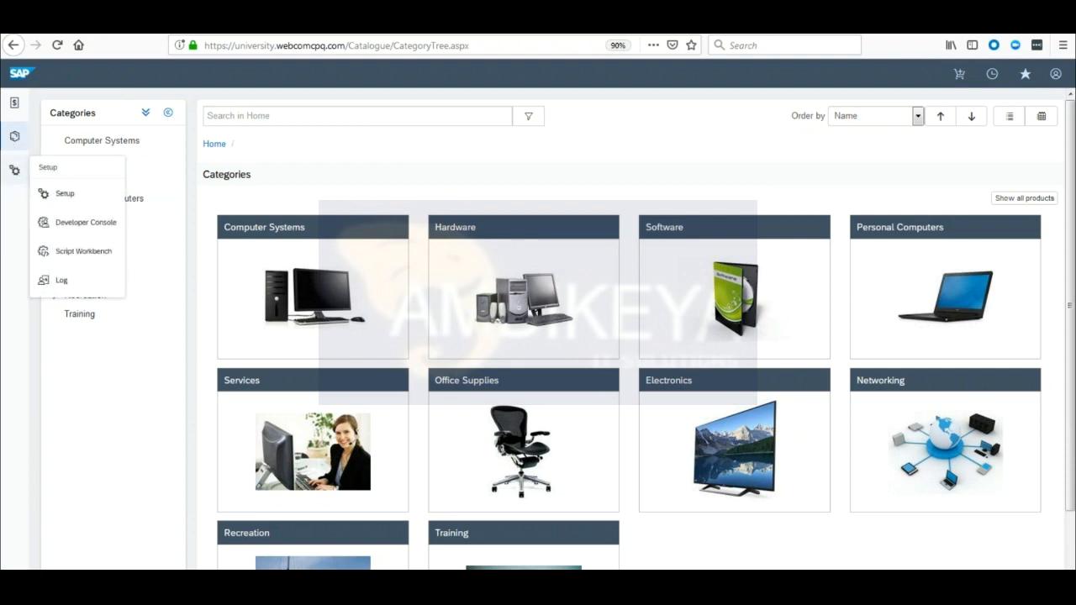
pyautogui.click(66, 195)
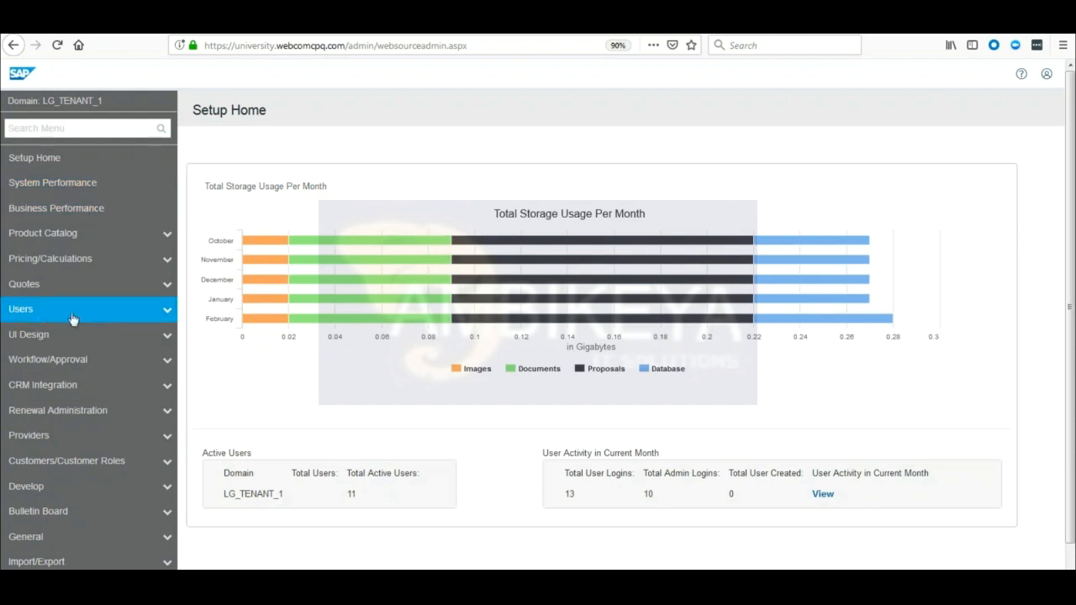
pyautogui.click(167, 313)
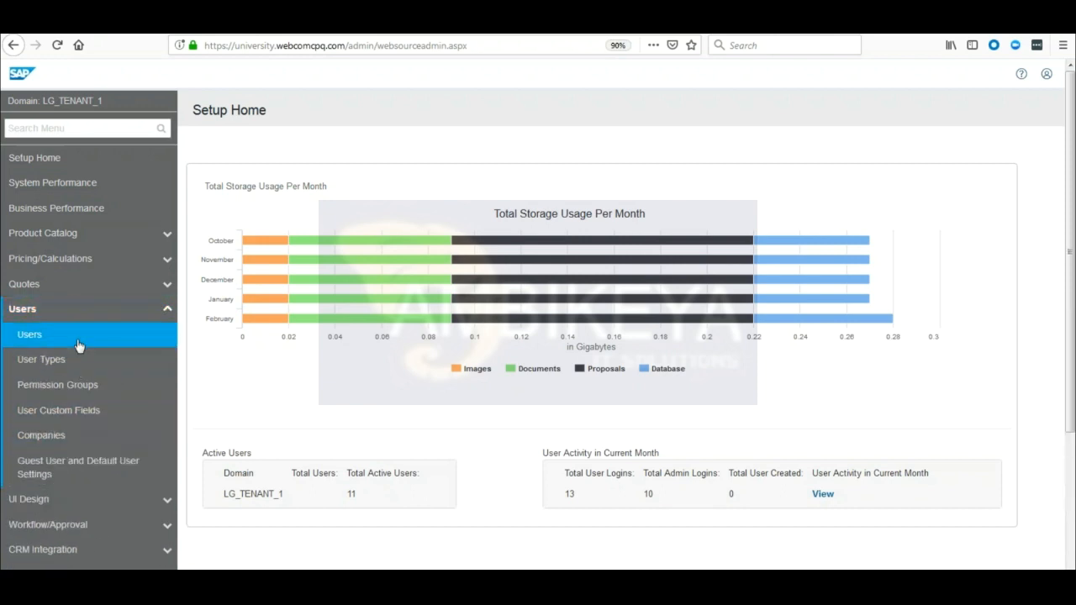
pyautogui.click(67, 441)
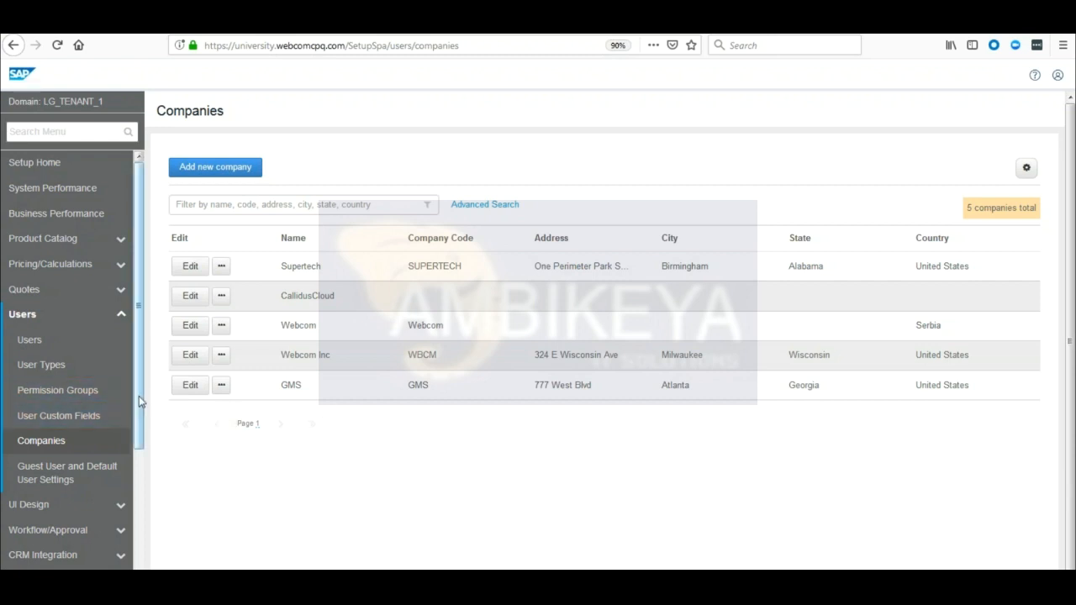
pyautogui.click(63, 342)
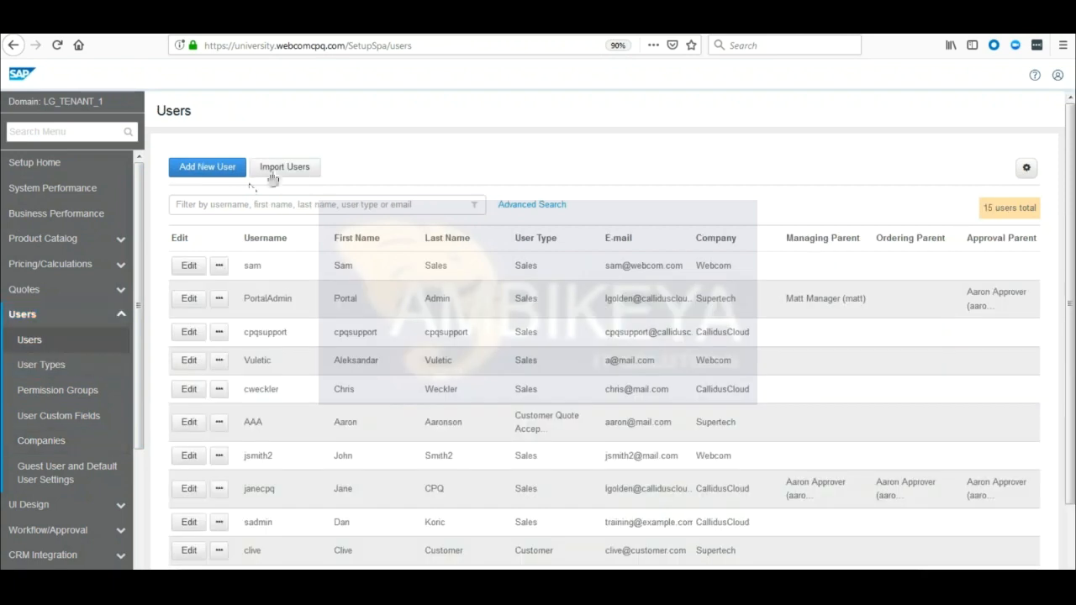
# Open the Companies Export/Import page in the Import/Export section of Setup.
pyautogui.click(124, 324)
pyautogui.scroll(-1, 141, 433)
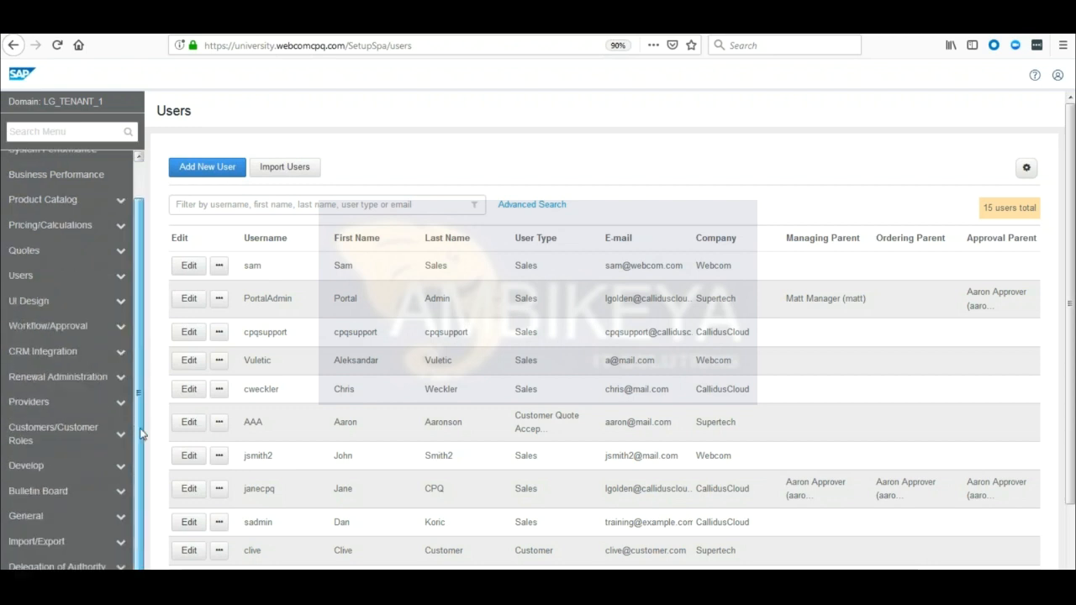
pyautogui.click(72, 542)
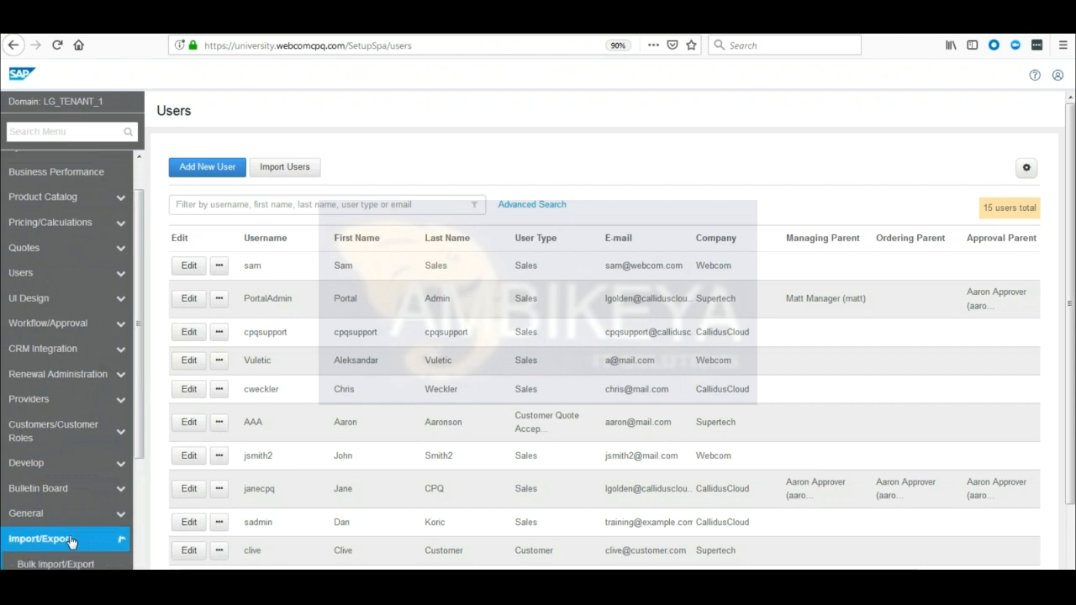
pyautogui.scroll(-4, 138, 531)
pyautogui.scroll(-2, 139, 531)
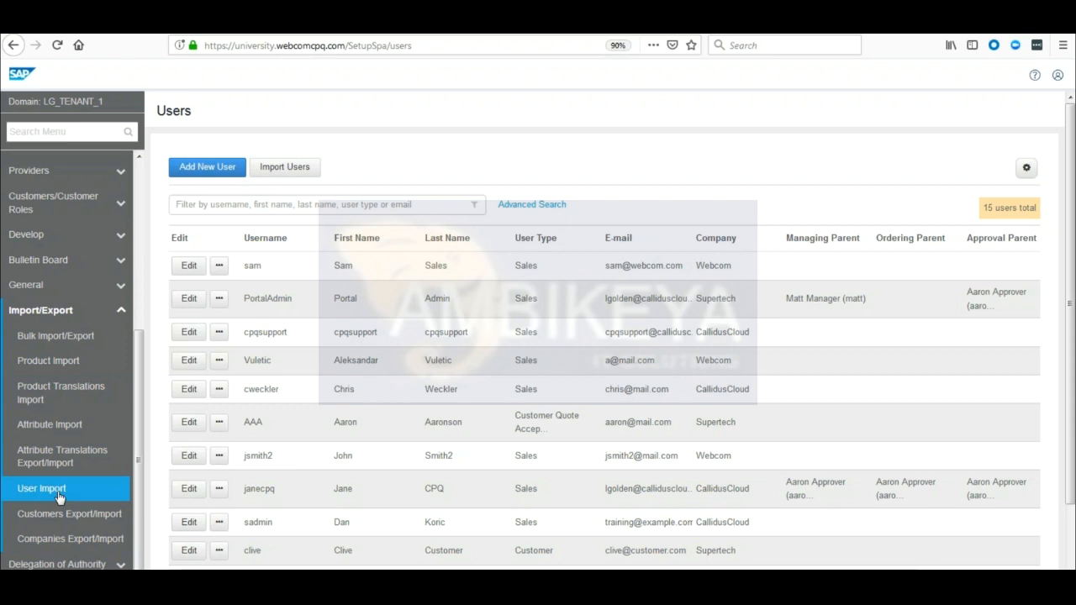
pyautogui.click(61, 538)
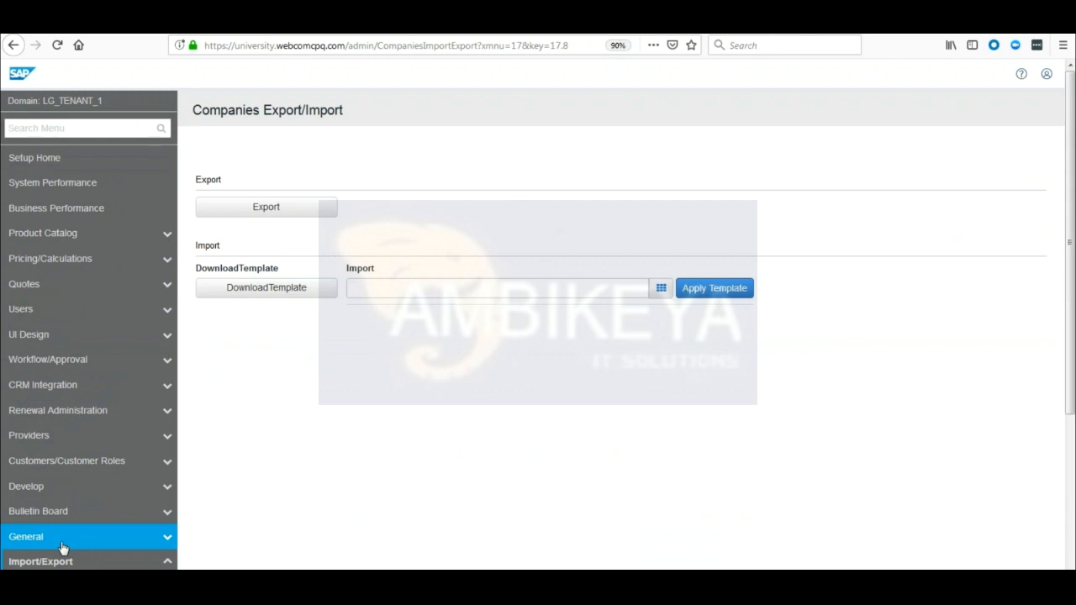
# Export the existing companies, open the workbook in Excel with editing enabled and widen its Company Name column.
pyautogui.click(280, 217)
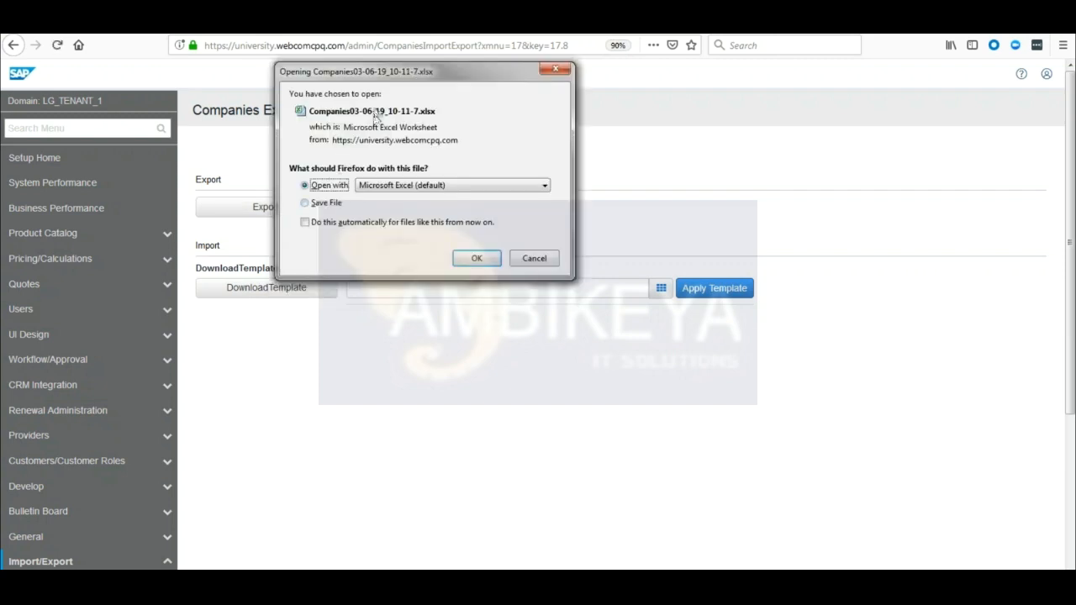
pyautogui.click(477, 259)
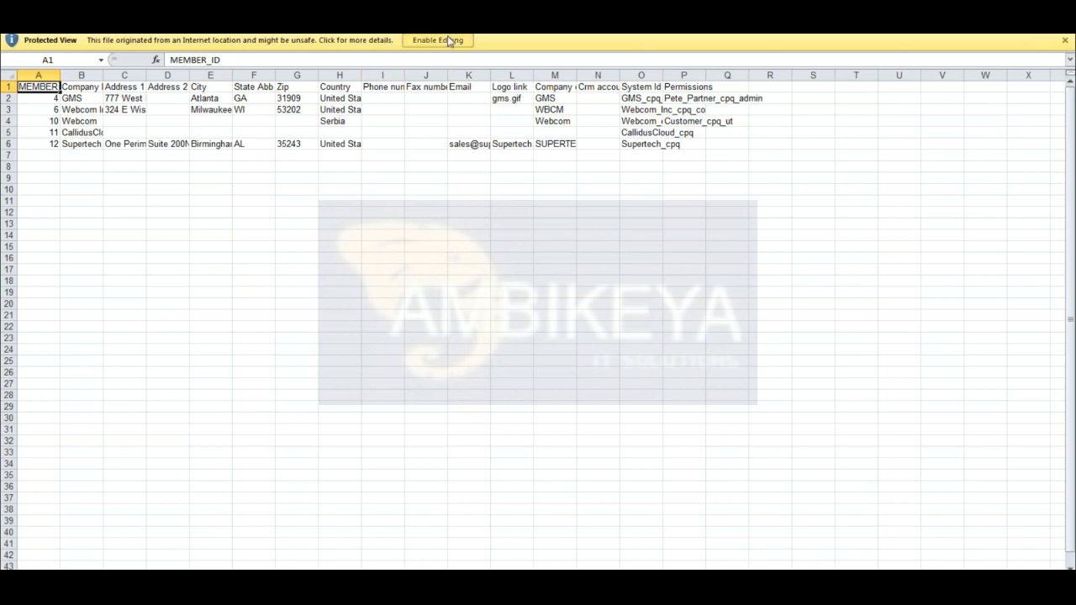
pyautogui.click(449, 38)
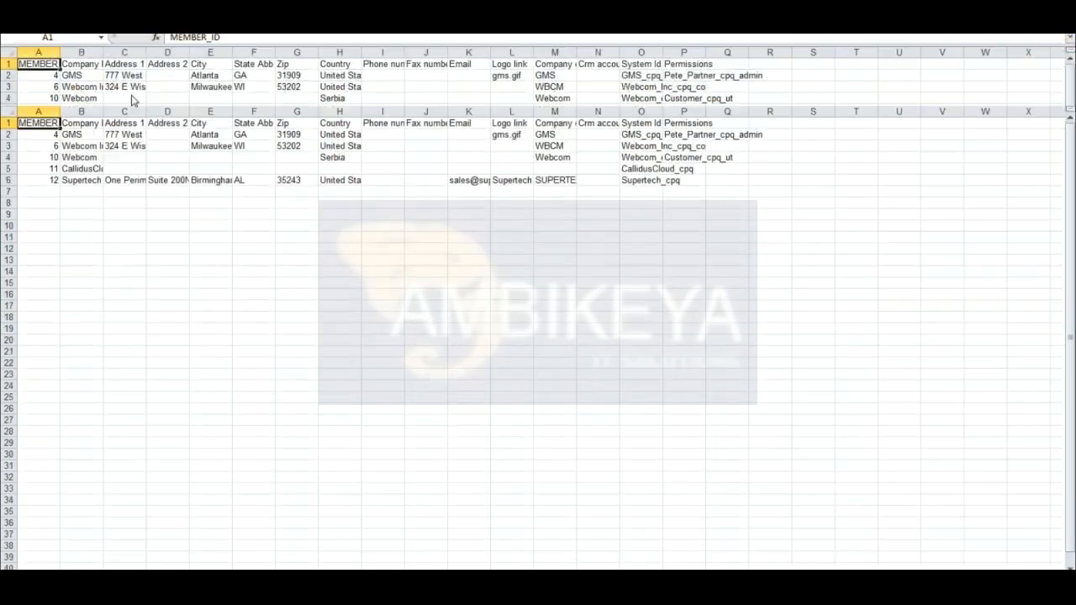
pyautogui.moveTo(102, 111); pyautogui.dragTo(173, 111)
pyautogui.click(96, 135)
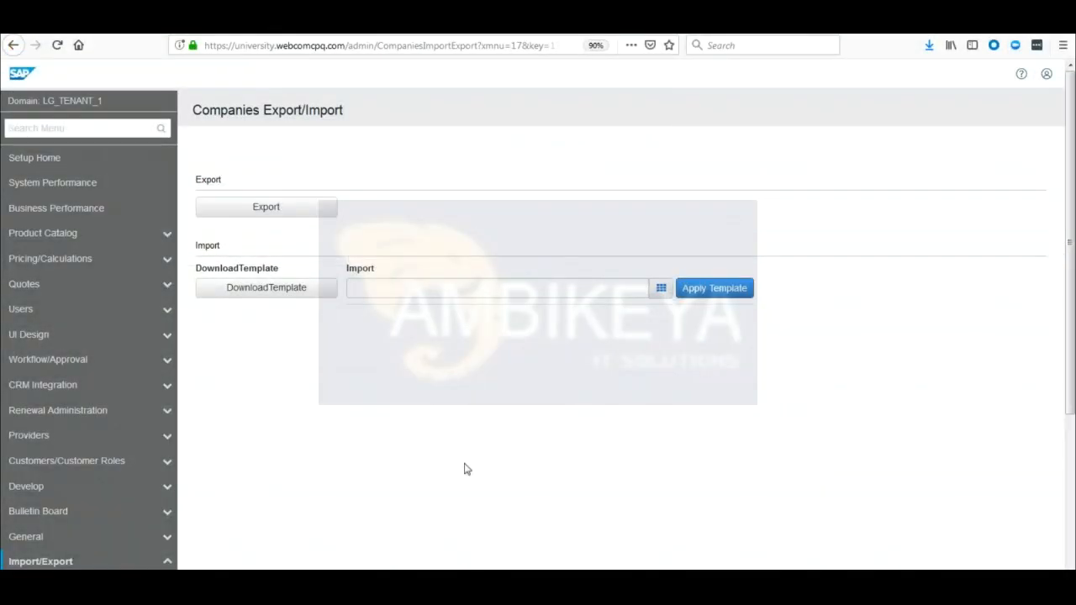
# Download the companies import template and open it in Excel with editing enabled.
pyautogui.click(264, 293)
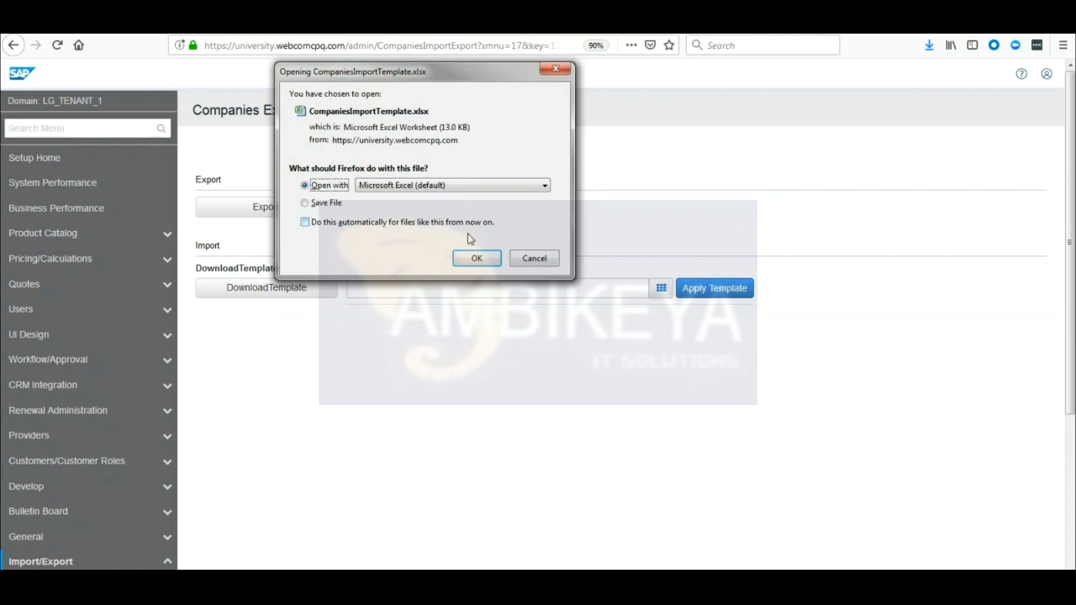
pyautogui.click(475, 259)
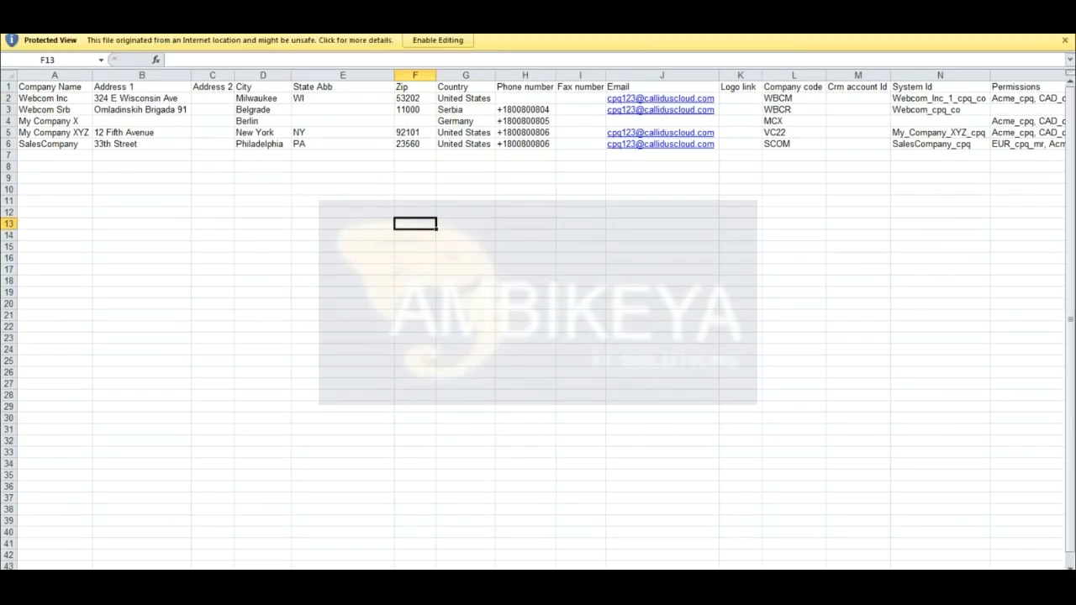
pyautogui.click(437, 39)
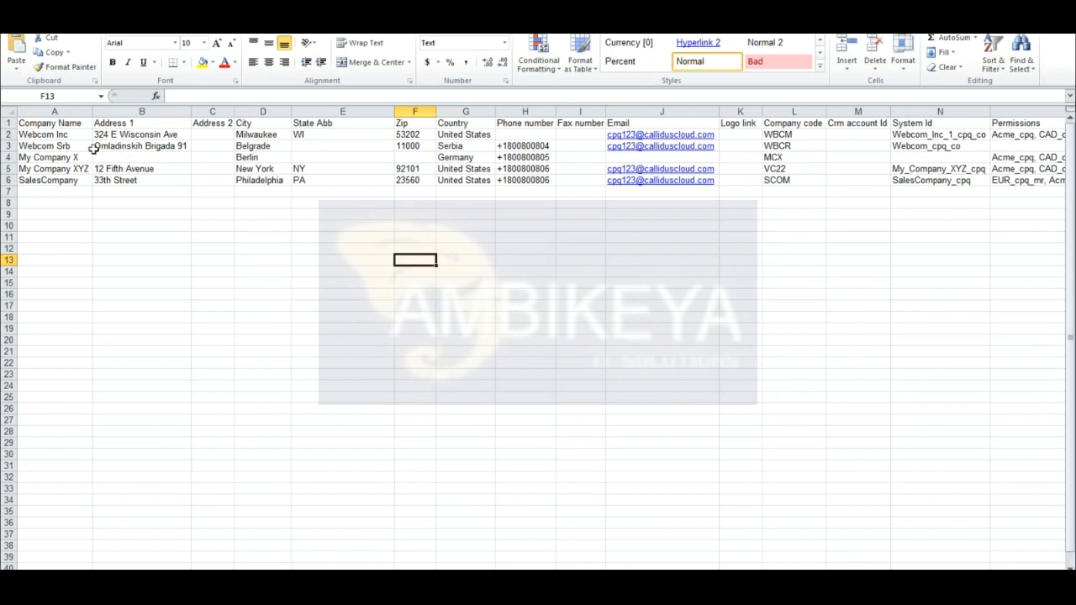
# Examine the Company Name column and the first sample company in the import template.
pyautogui.click(39, 123)
pyautogui.click(82, 146)
pyautogui.click(64, 124)
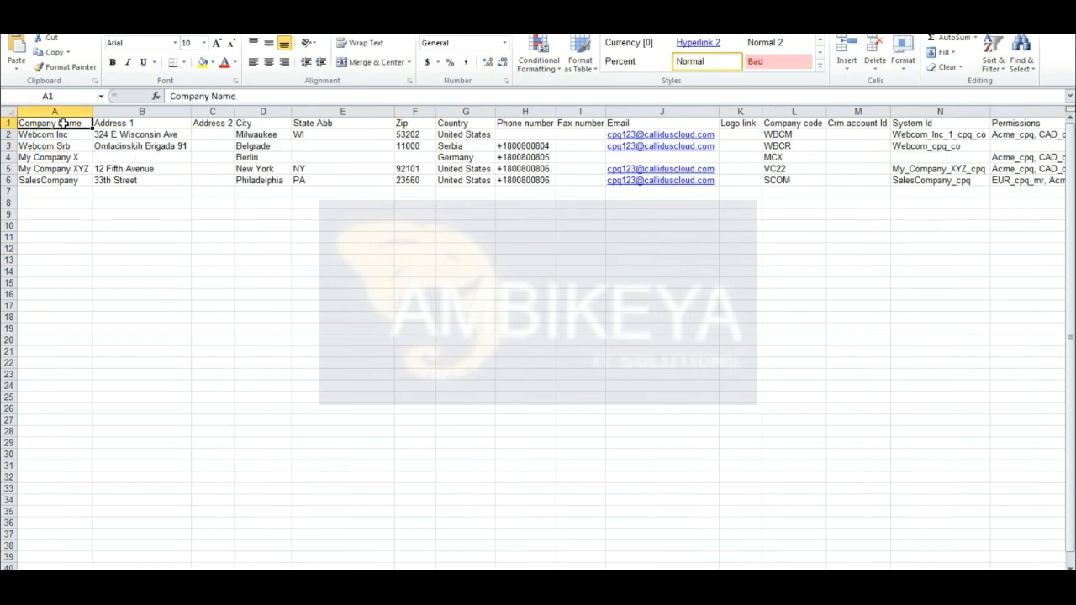
pyautogui.press('Down')
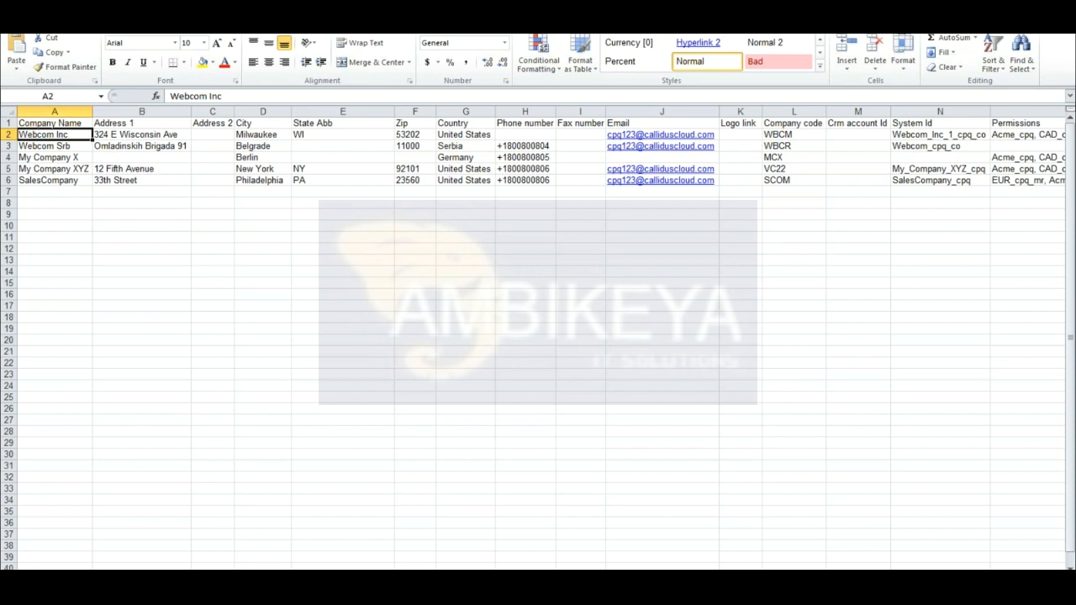
# Close the import template and the exported companies workbook without saving the changes.
pyautogui.hotkey('alt', 'F4')
pyautogui.hotkey('alt', 'F4')
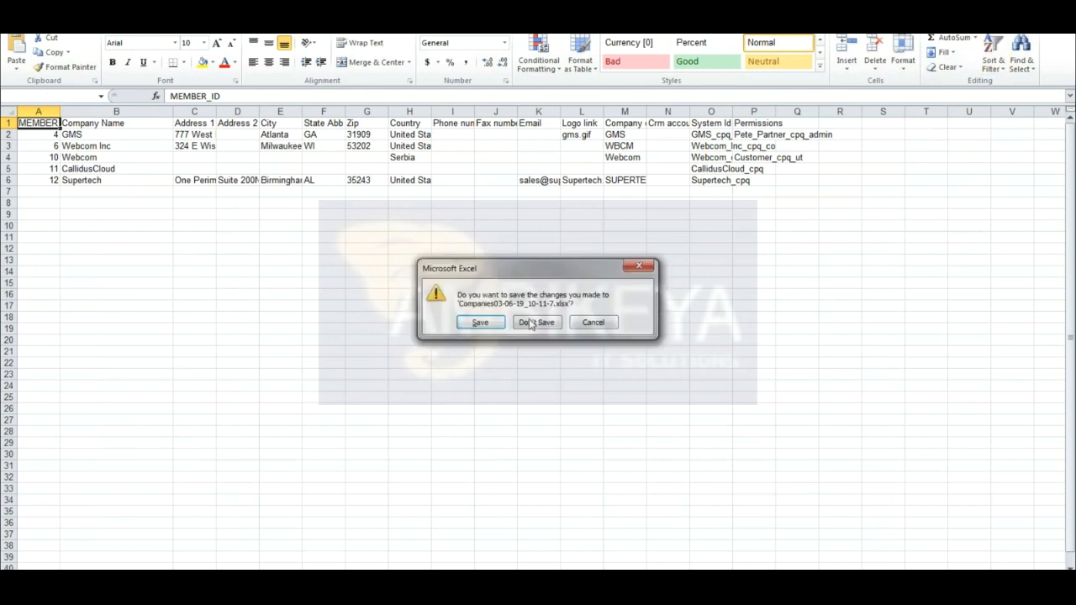
pyautogui.click(540, 326)
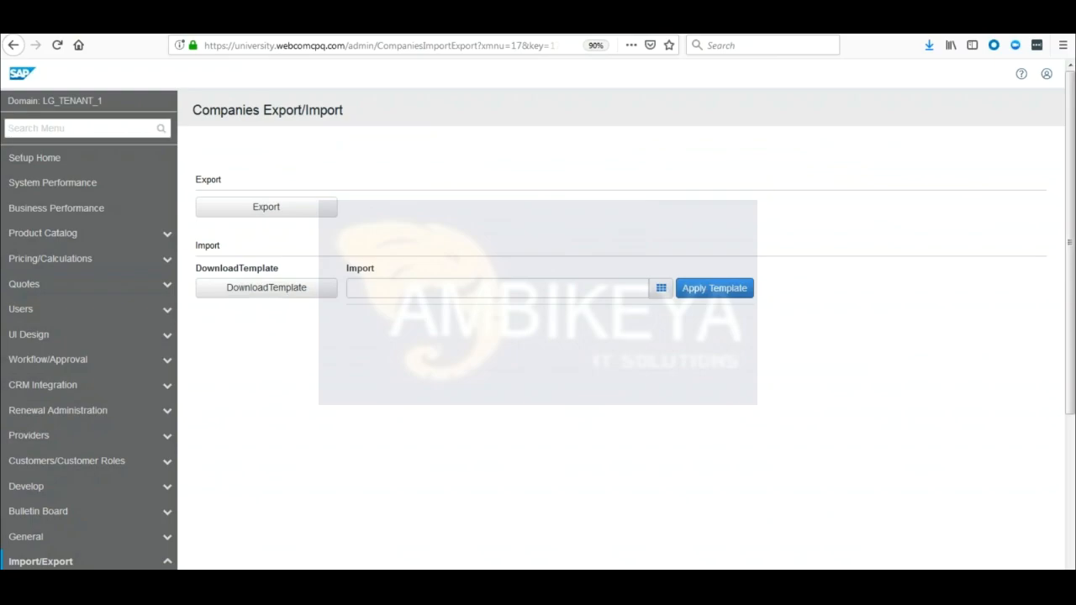
# Switch to the Import Export folder and open 1_CPQ_Companies_Import_Example in Excel, selecting the first company's name.
pyautogui.hotkey('alt', 'Tab')
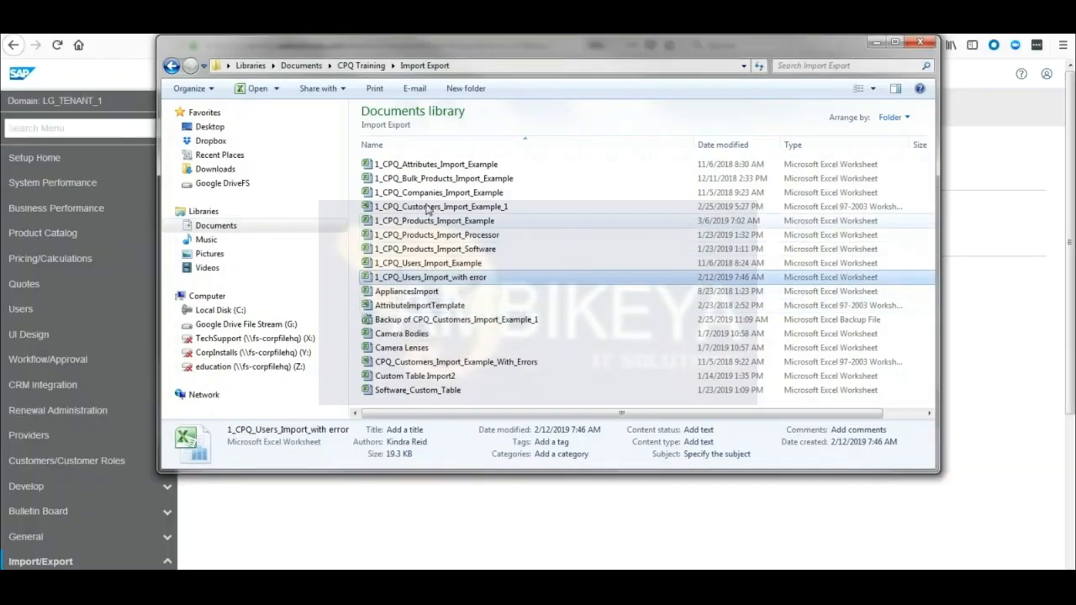
pyautogui.click(428, 195)
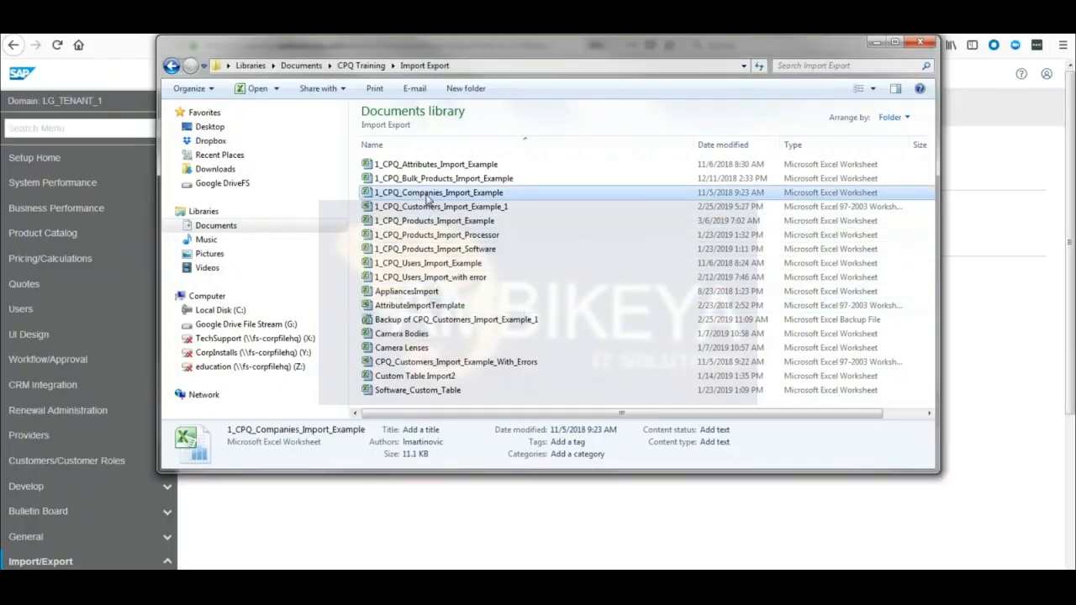
pyautogui.doubleClick(428, 195)
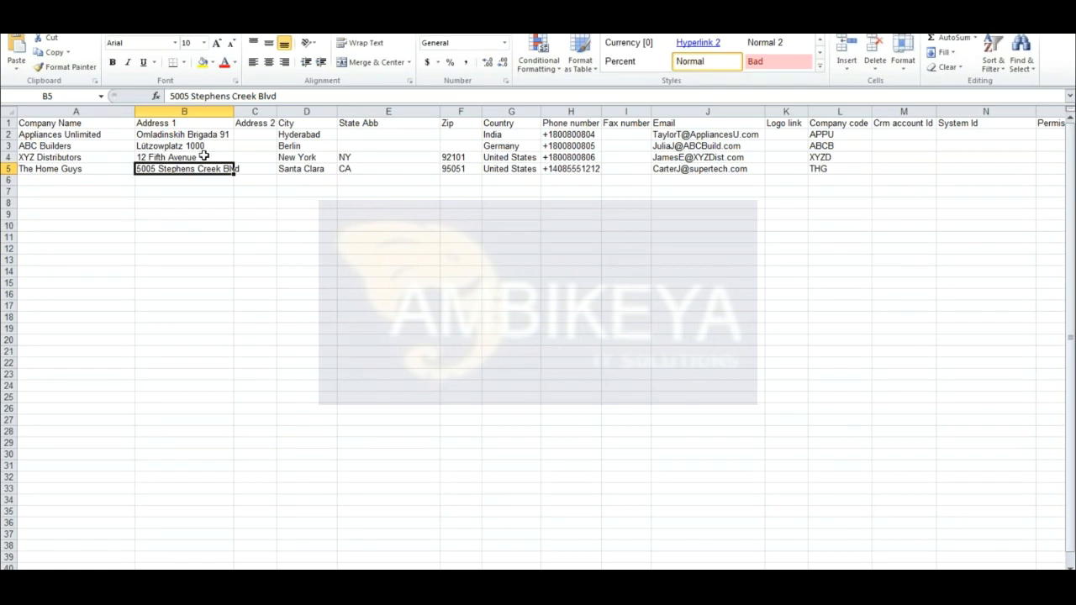
pyautogui.click(89, 137)
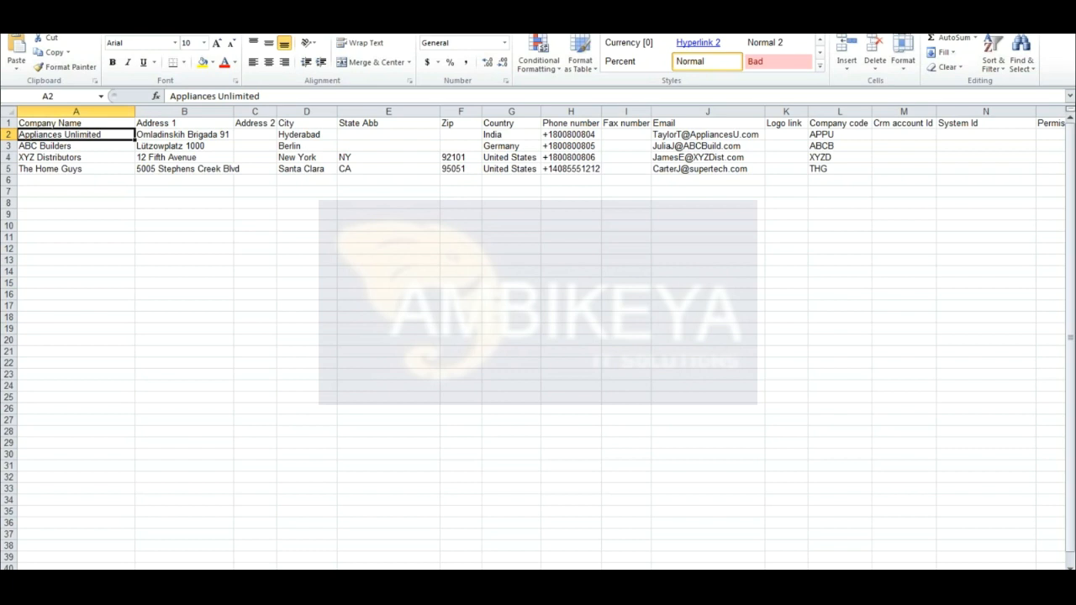
# Examine the field rules sheet for which company fields are required and restricted, from Company Name down to Country.
pyautogui.hotkey('ctrl', 'pagedown')
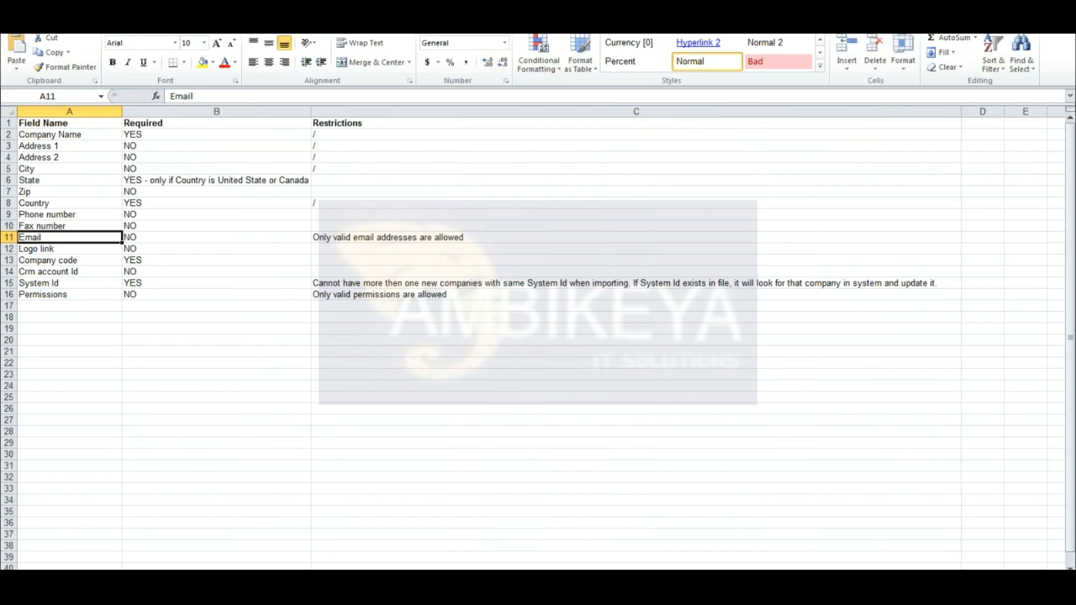
pyautogui.click(68, 137)
pyautogui.click(152, 133)
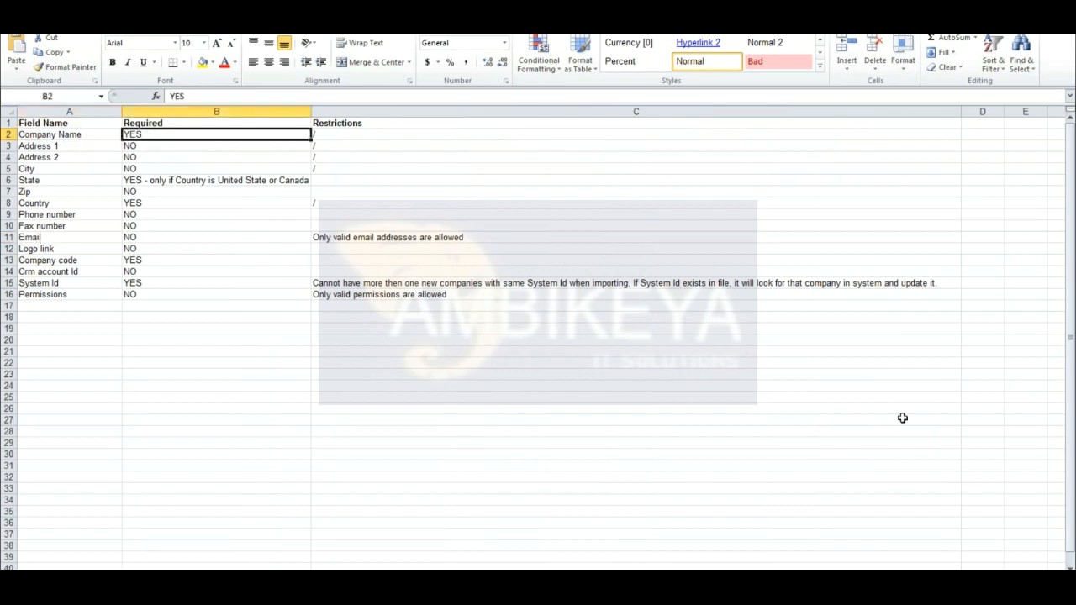
pyautogui.press('Right')
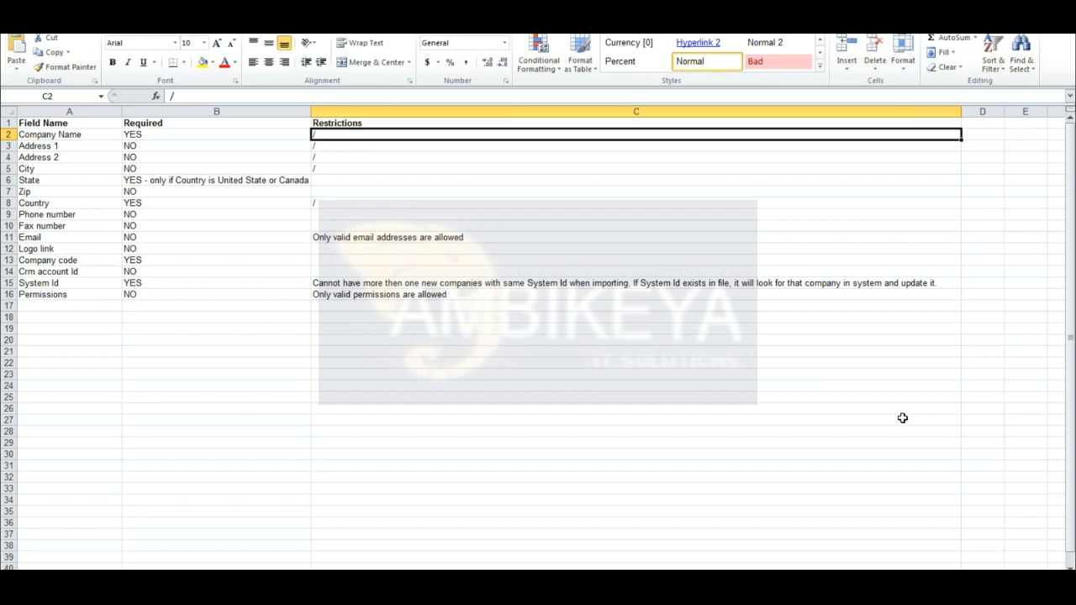
pyautogui.press('Left')
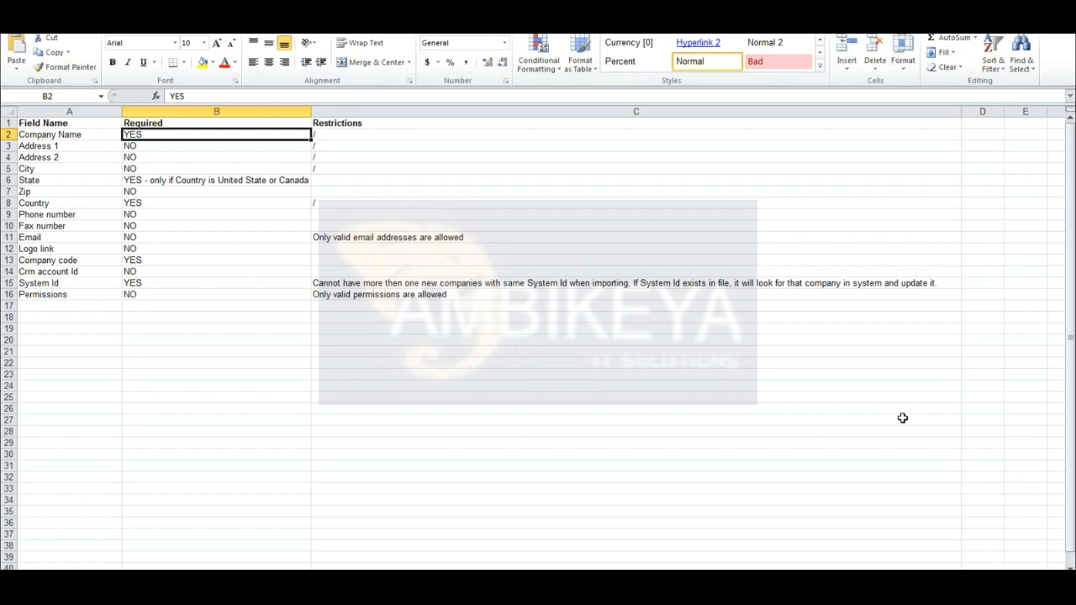
pyautogui.press('Down')
pyautogui.press('Down')
pyautogui.press('Down')
pyautogui.press('Down')
pyautogui.press('Down')
pyautogui.press('Down')
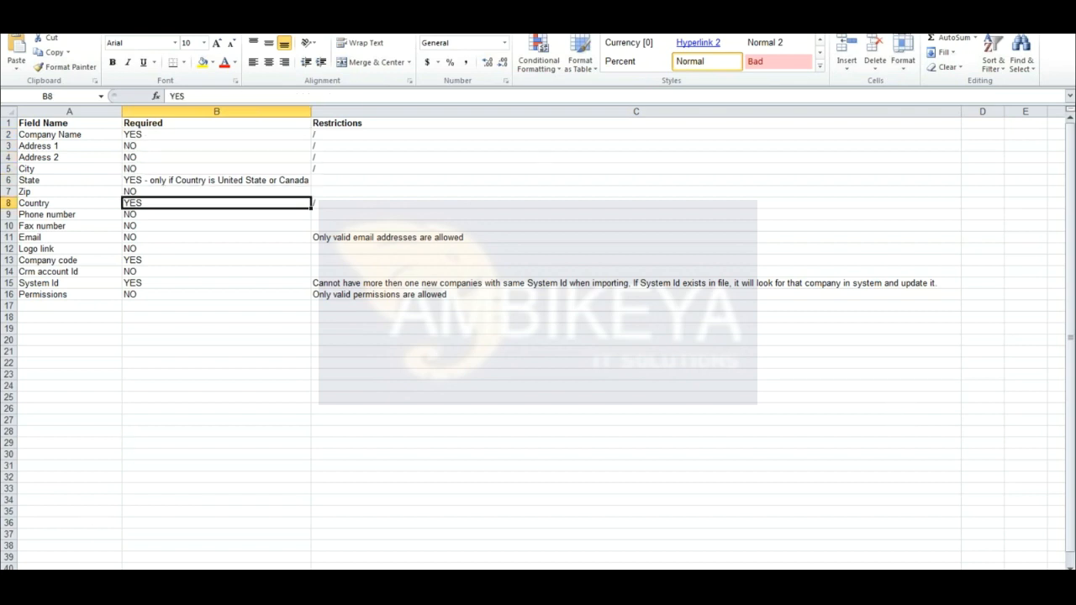
# Return to the company data sheet and check the Country value of Appliances Unlimited.
pyautogui.click(63, 577)
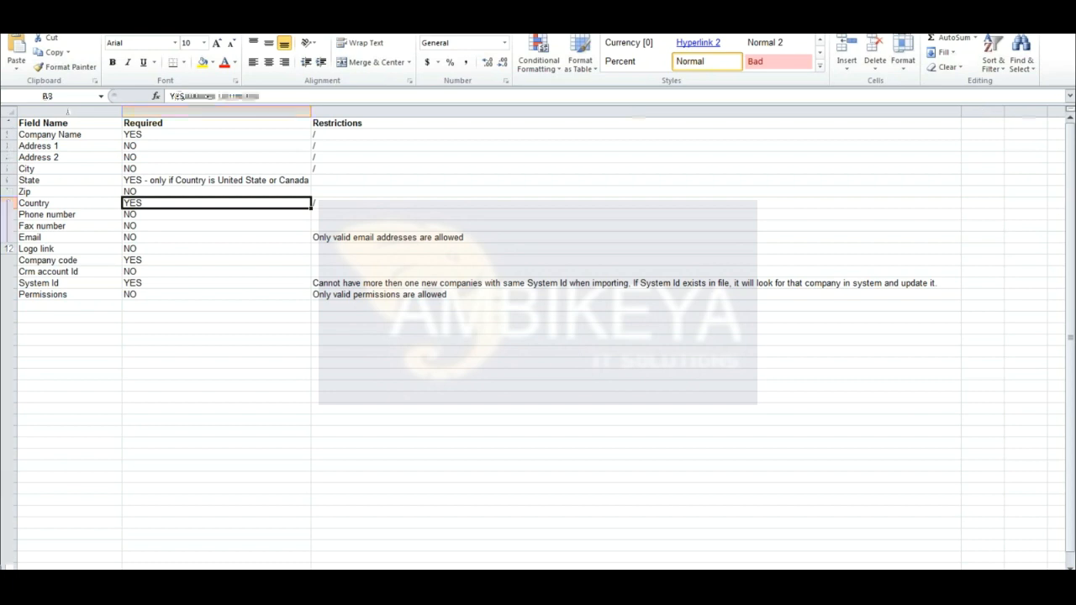
pyautogui.click(510, 135)
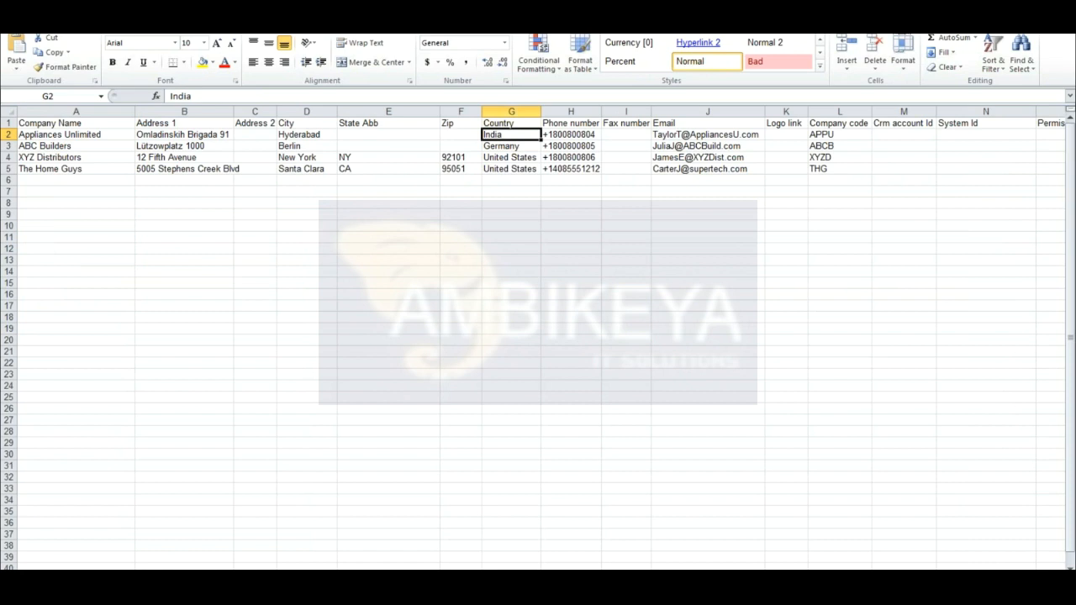
# Compare the State field's requirement rule with the State Abb cells of Appliances Unlimited and ABC Builders.
pyautogui.click(143, 578)
pyautogui.click(148, 183)
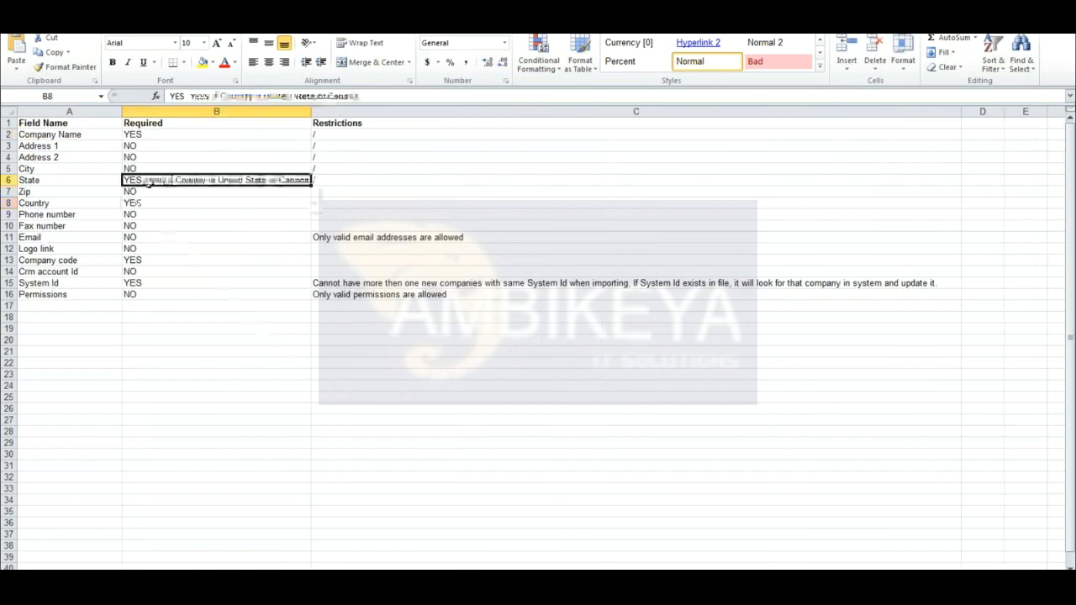
pyautogui.click(77, 578)
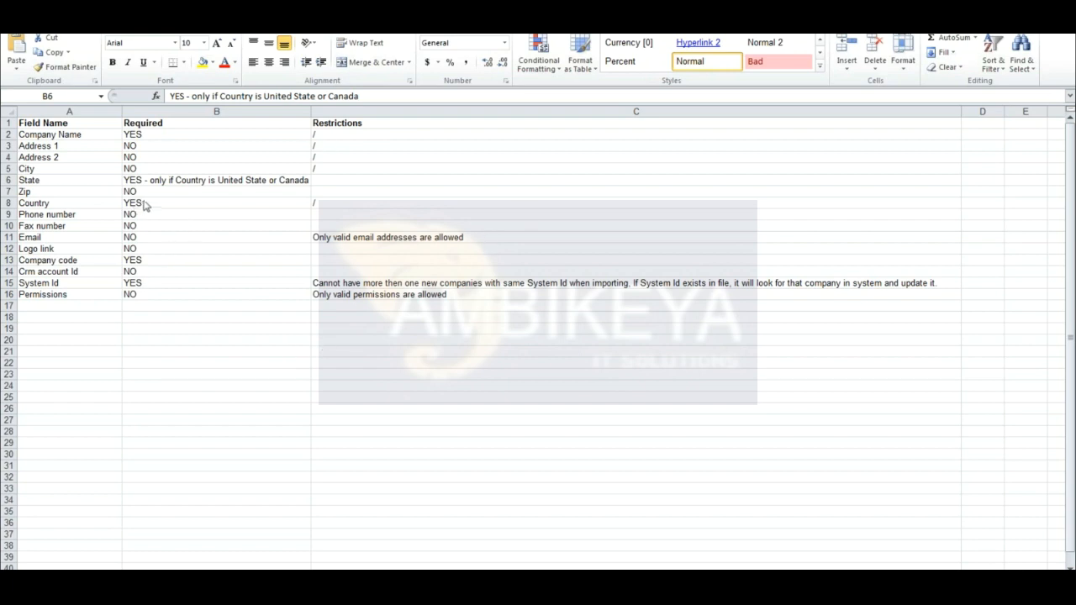
pyautogui.click(199, 182)
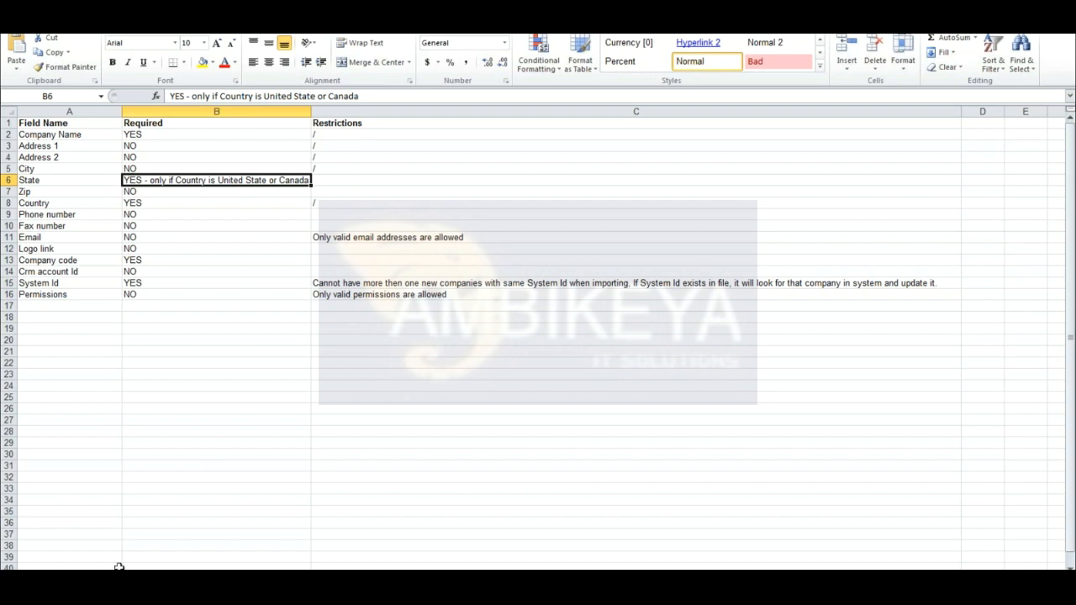
pyautogui.click(71, 577)
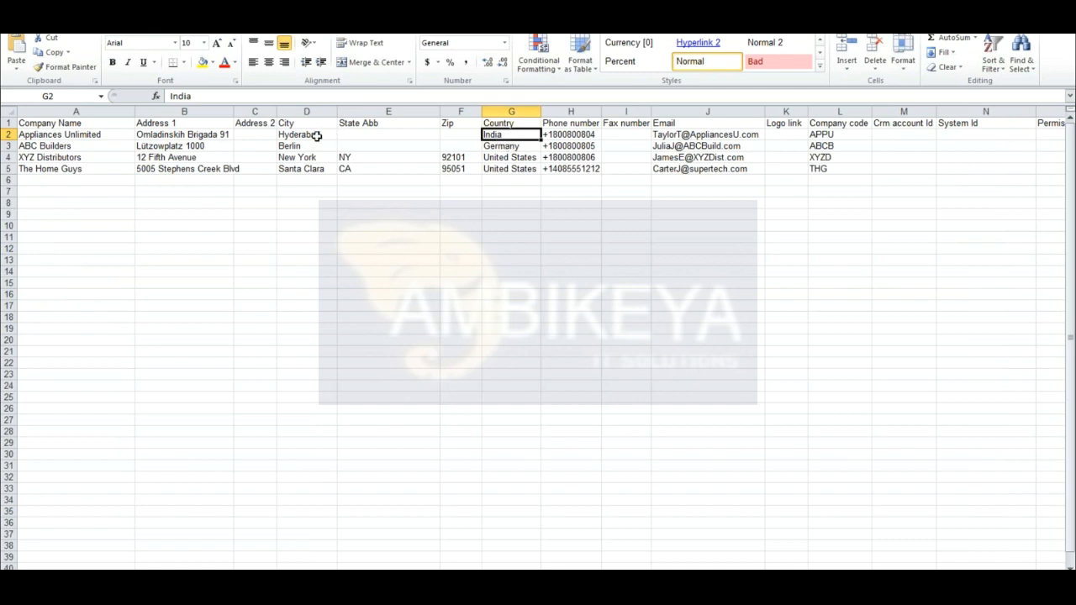
pyautogui.click(351, 136)
pyautogui.click(366, 149)
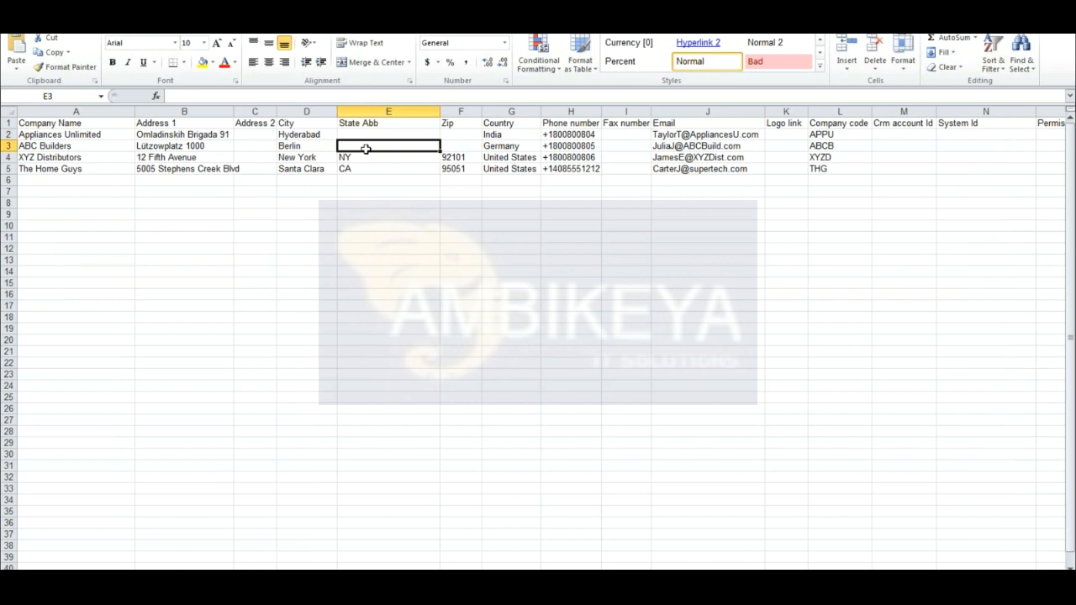
pyautogui.press('Up')
pyautogui.press('Down')
# Check the field rules for Company code and System Id, and return to the company data sheet.
pyautogui.click(145, 577)
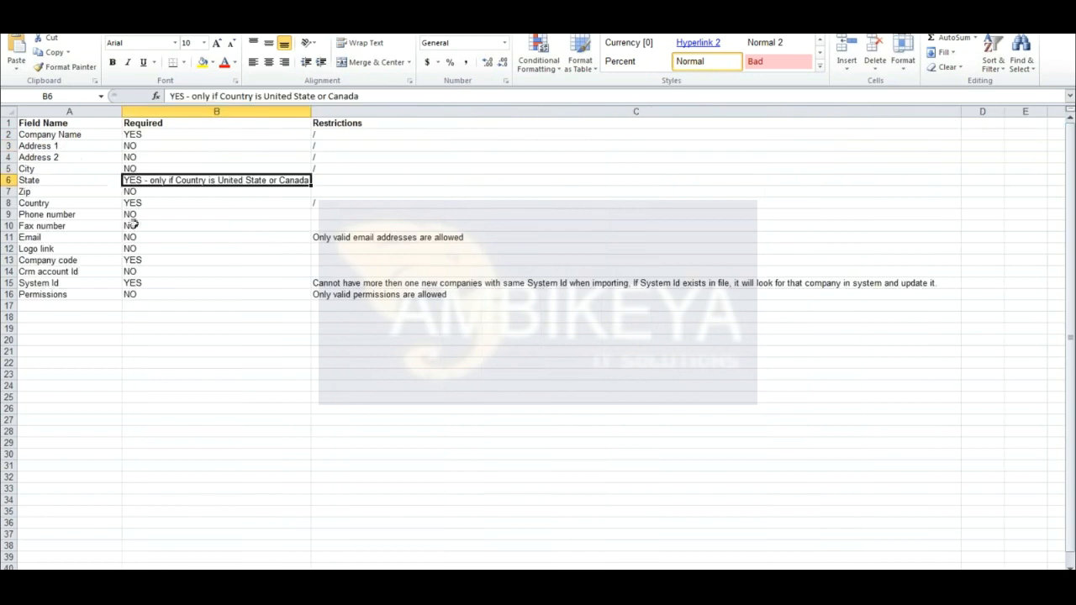
pyautogui.click(74, 260)
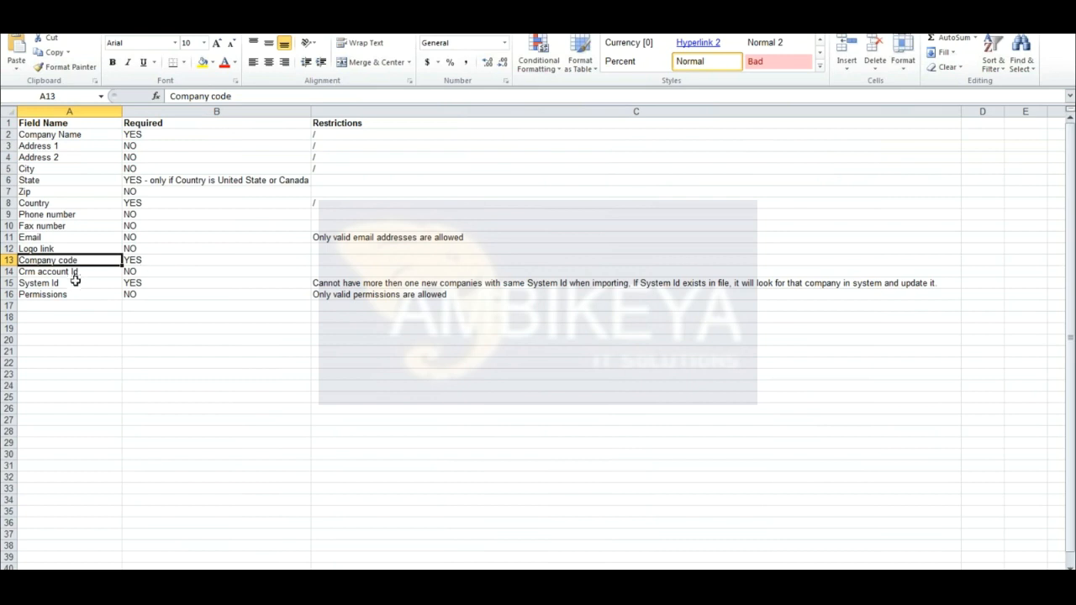
pyautogui.click(203, 284)
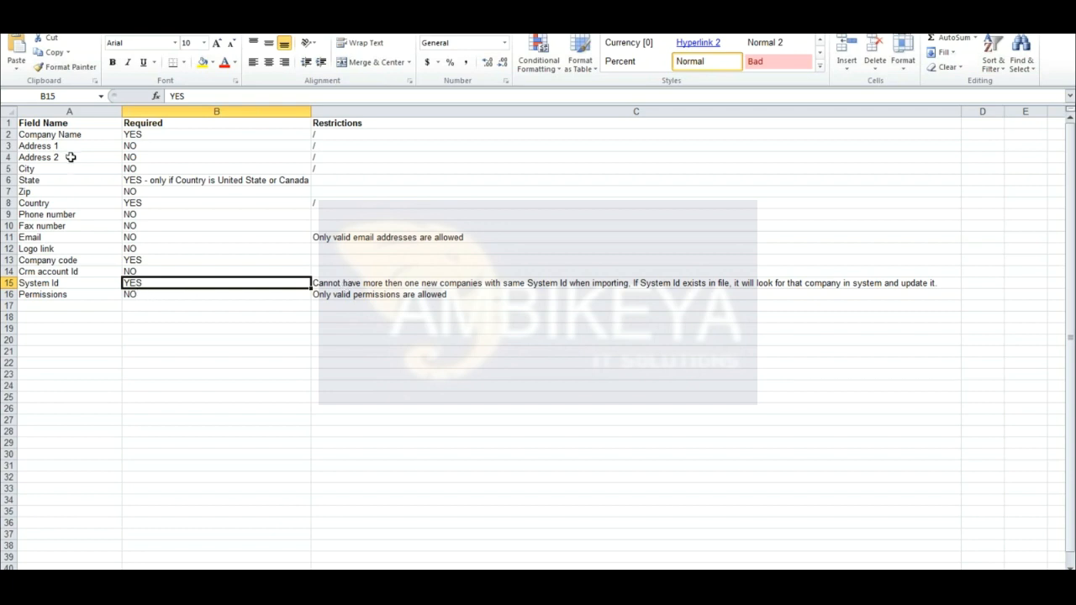
pyautogui.click(71, 577)
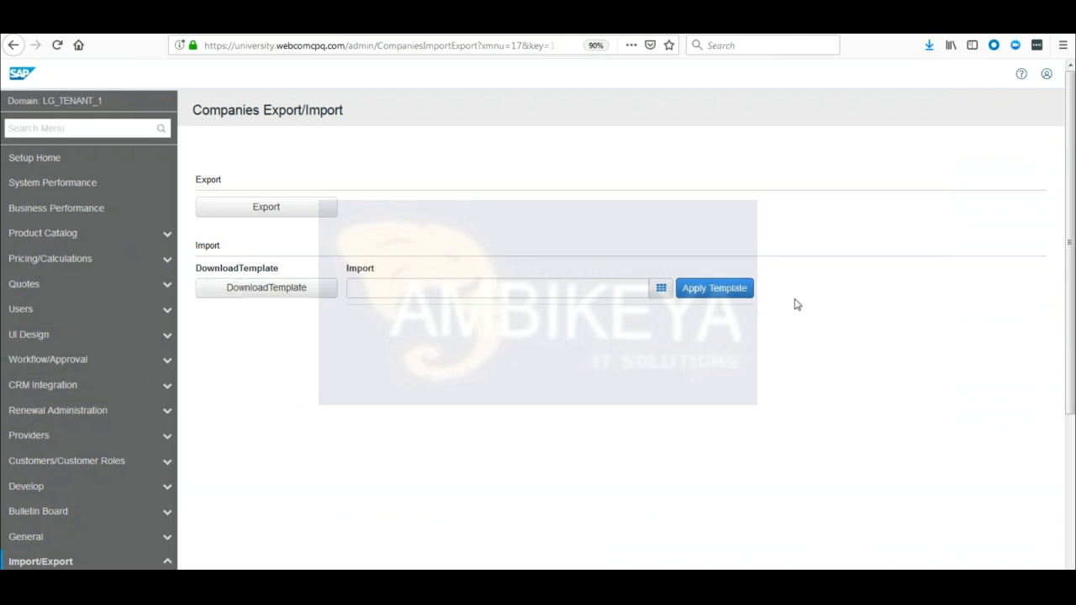
# Import the companies into the CPQ tenant from 1_CPQ_Companies_Import_Example in the CPQ Training Import Export folder.
pyautogui.click(662, 289)
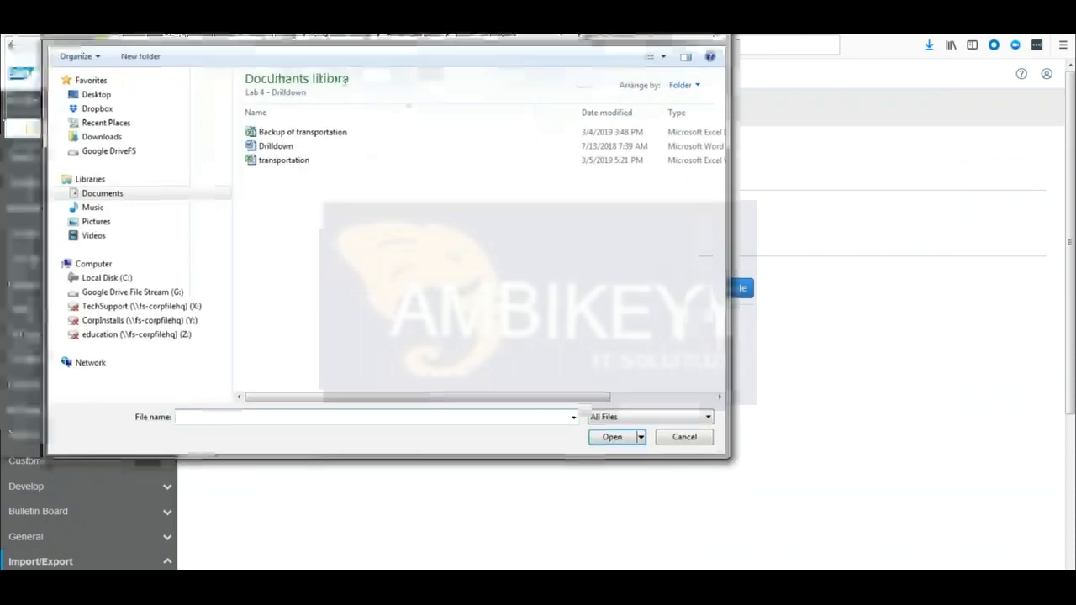
pyautogui.click(277, 39)
pyautogui.doubleClick(306, 179)
pyautogui.click(309, 166)
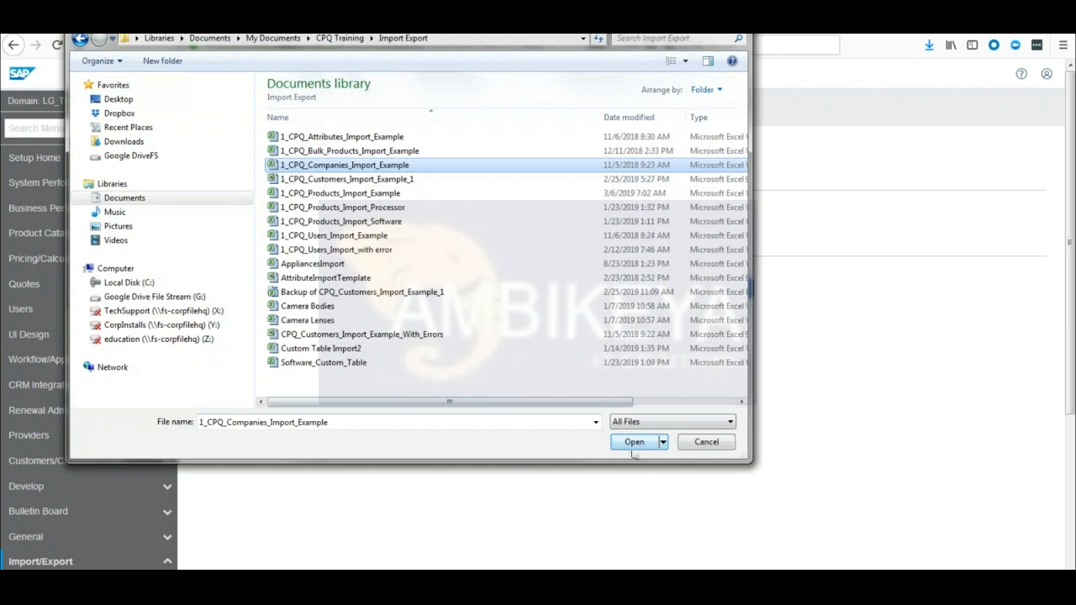
pyautogui.click(635, 443)
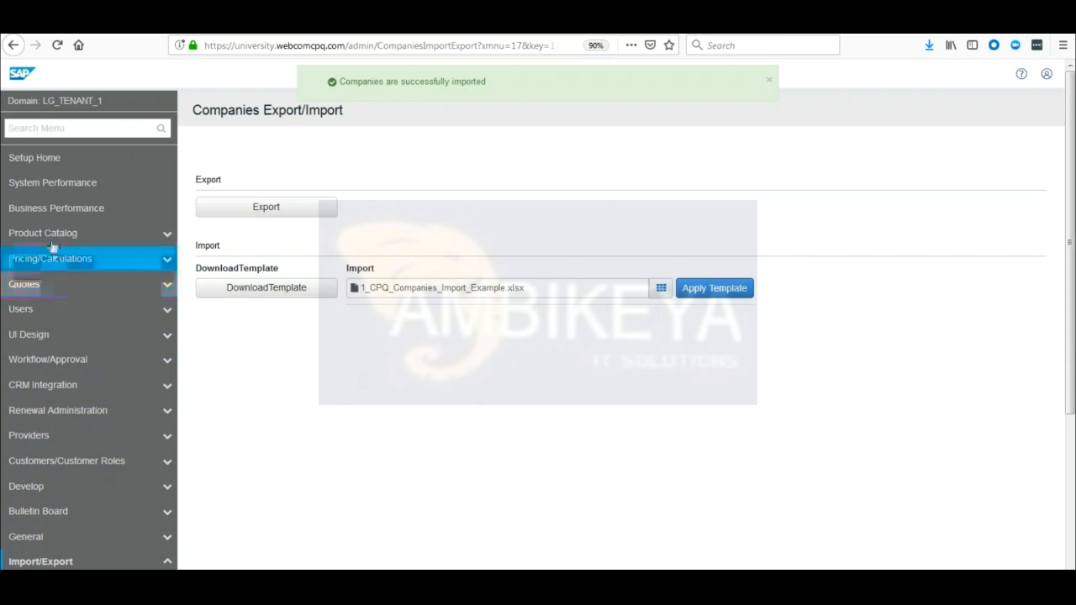
# Open the Companies list under Users, view the general details of The Home Guys, and return to the list.
pyautogui.click(29, 313)
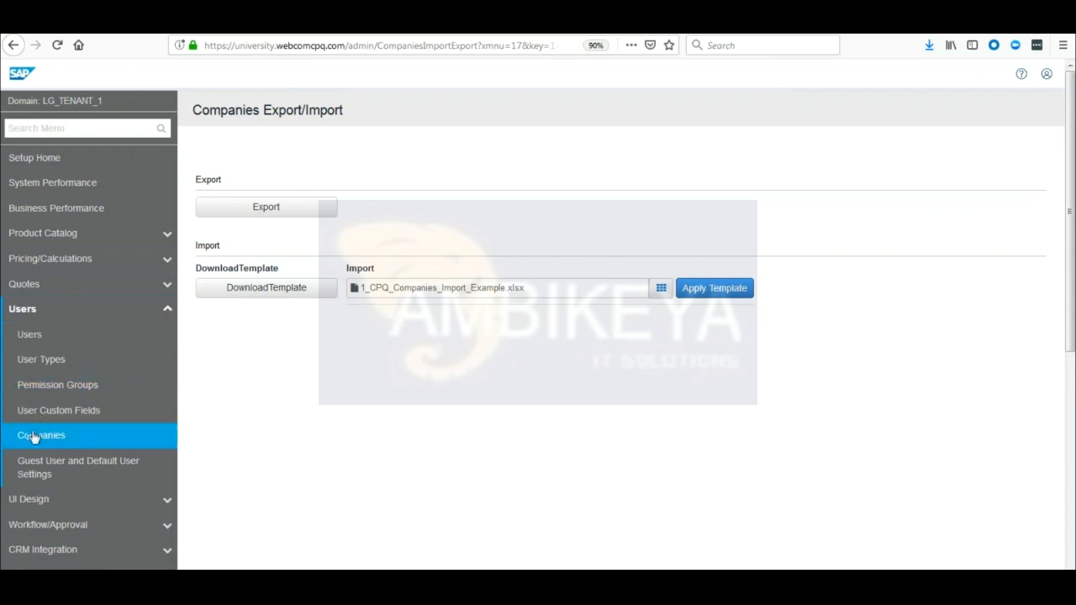
pyautogui.click(32, 438)
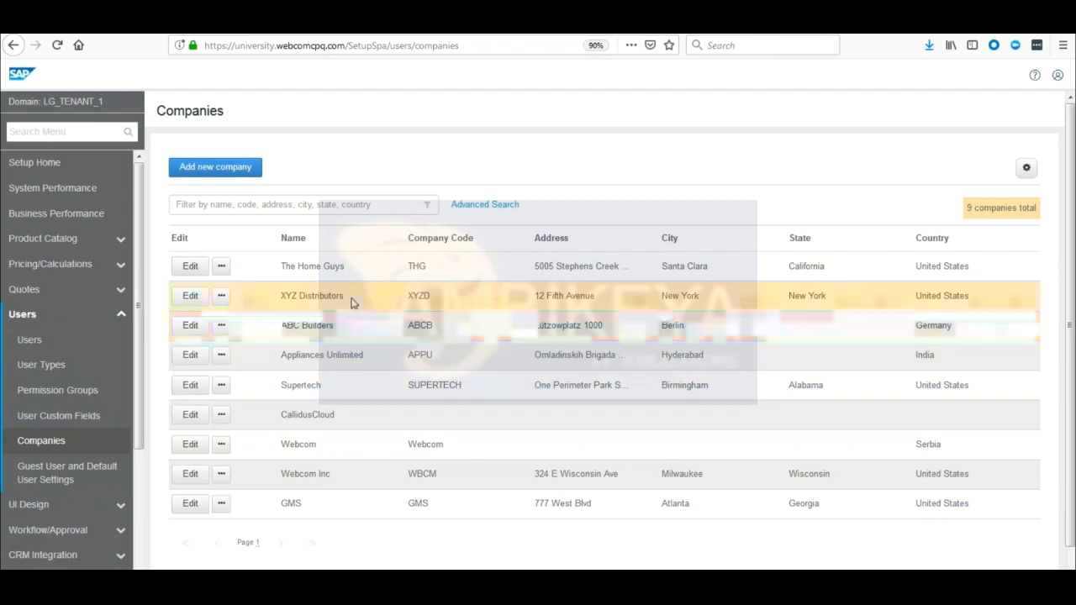
pyautogui.click(201, 270)
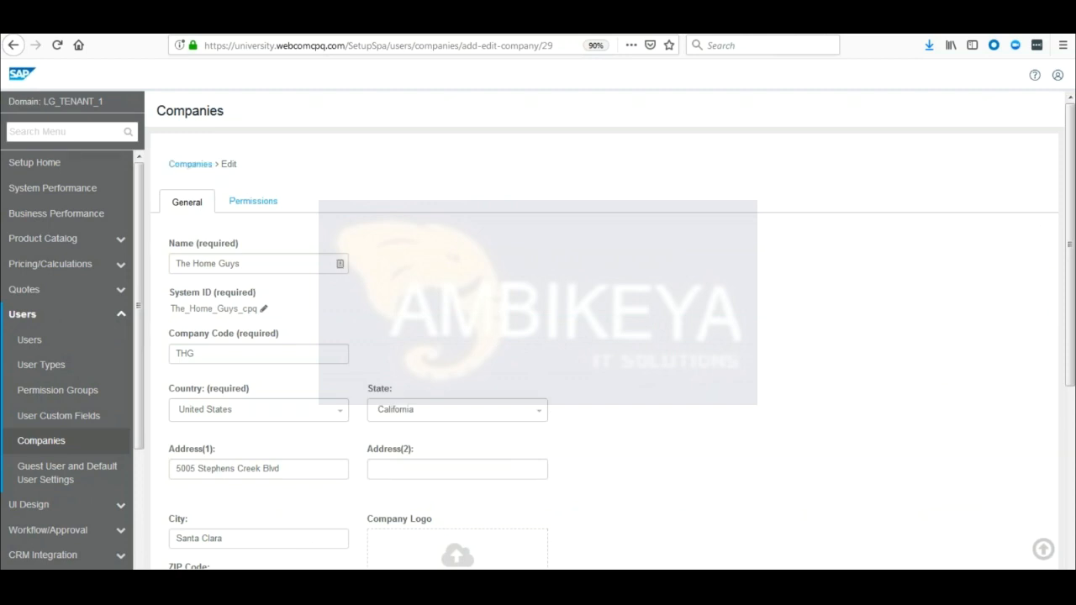
pyautogui.click(191, 165)
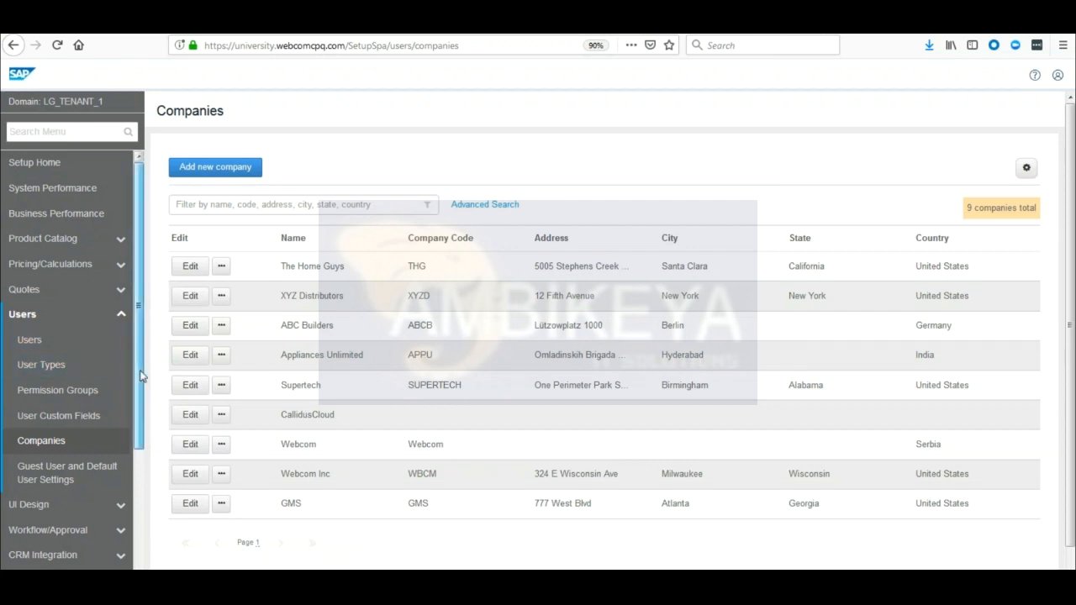
# Expand the Import/Export section in CPQ and open 1_CPQ_Users_Import_Example from the Import Export folder in Excel.
pyautogui.scroll(-5, 142, 376)
pyautogui.click(56, 545)
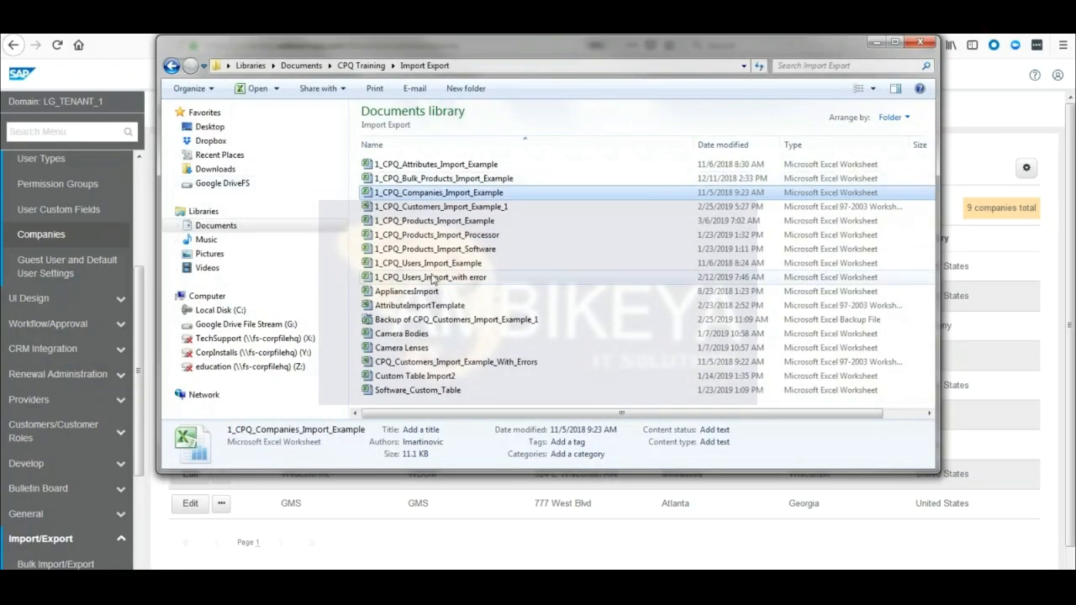
pyautogui.click(435, 264)
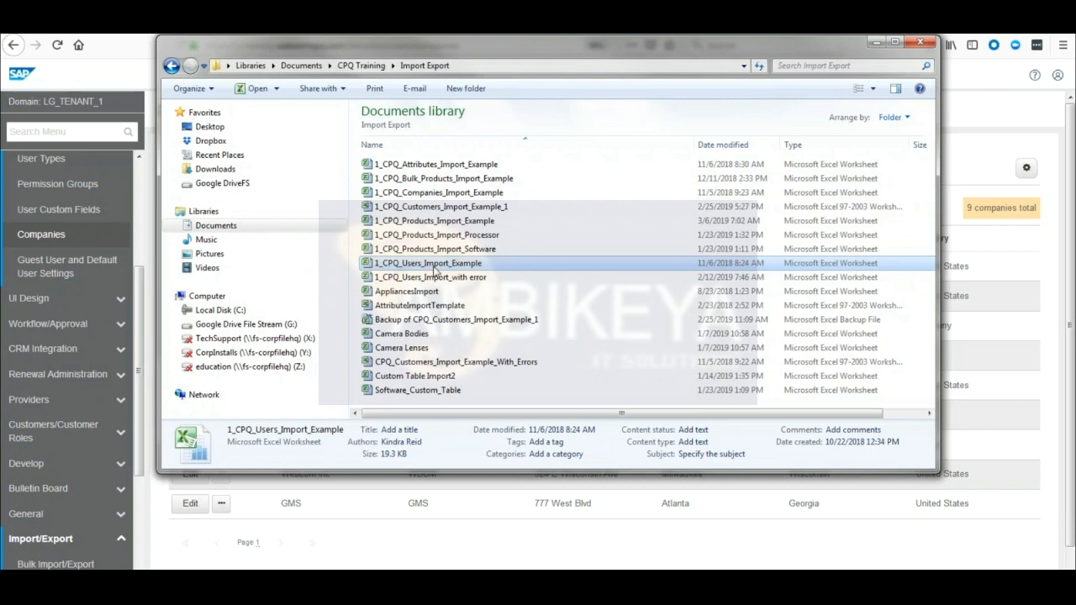
pyautogui.doubleClick(435, 267)
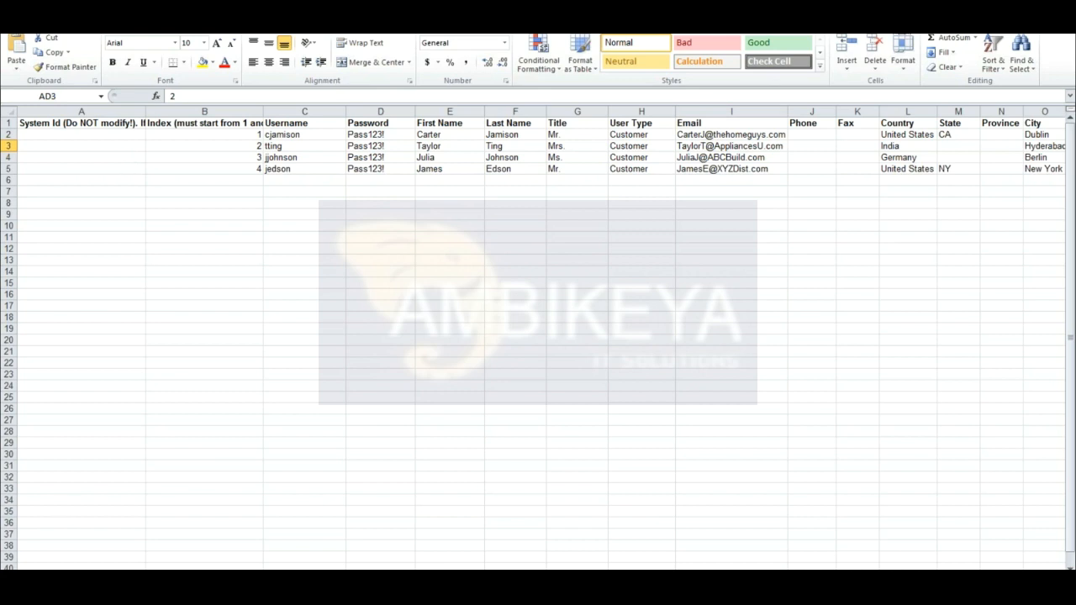
# Look over the user field rules sheet and the user data columns from Password to Must Change Password.
pyautogui.hotkey('ctrl', 'pagedown')
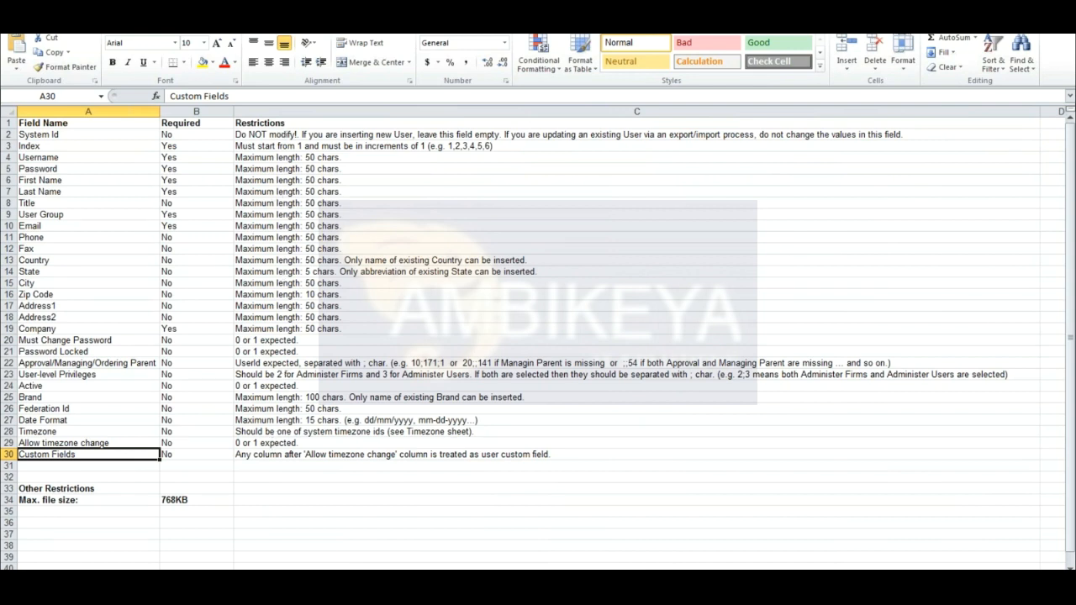
pyautogui.hotkey('ctrl', 'pageup')
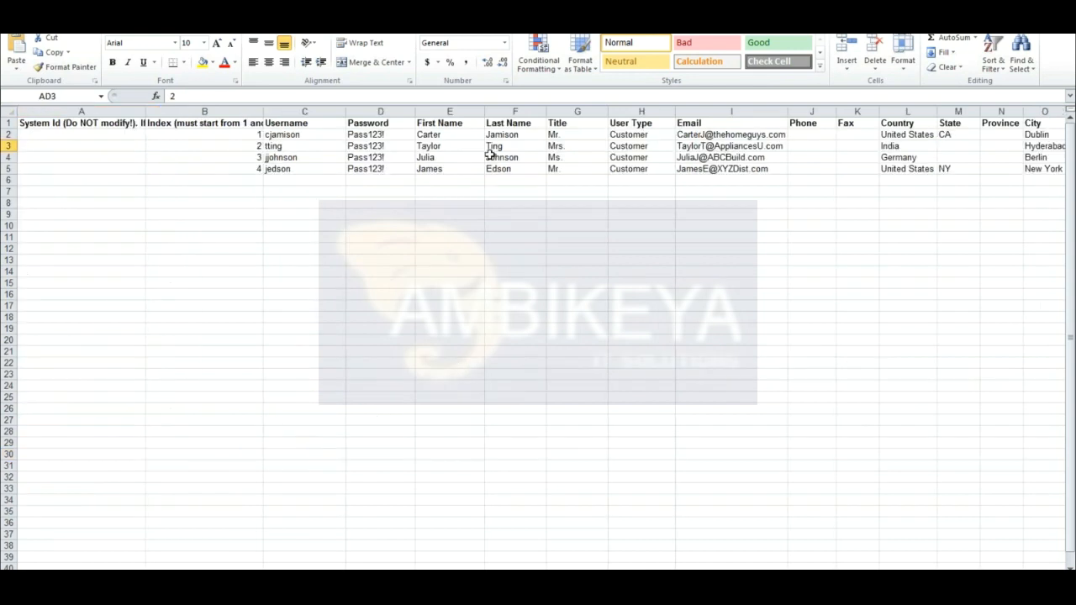
pyautogui.click(399, 135)
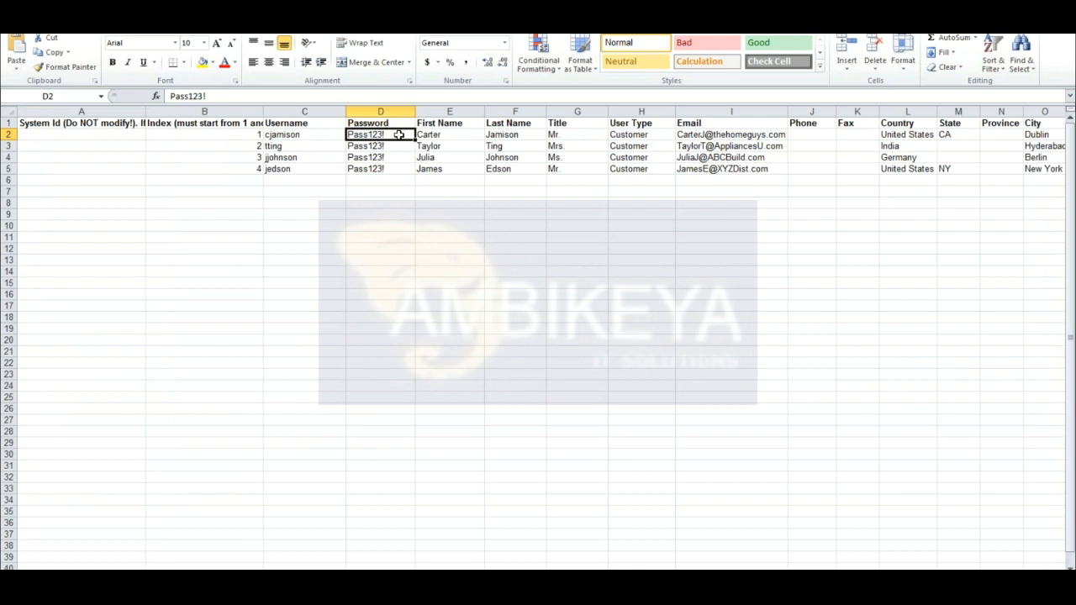
pyautogui.press('Right')
pyautogui.press('Right')
pyautogui.press('Right')
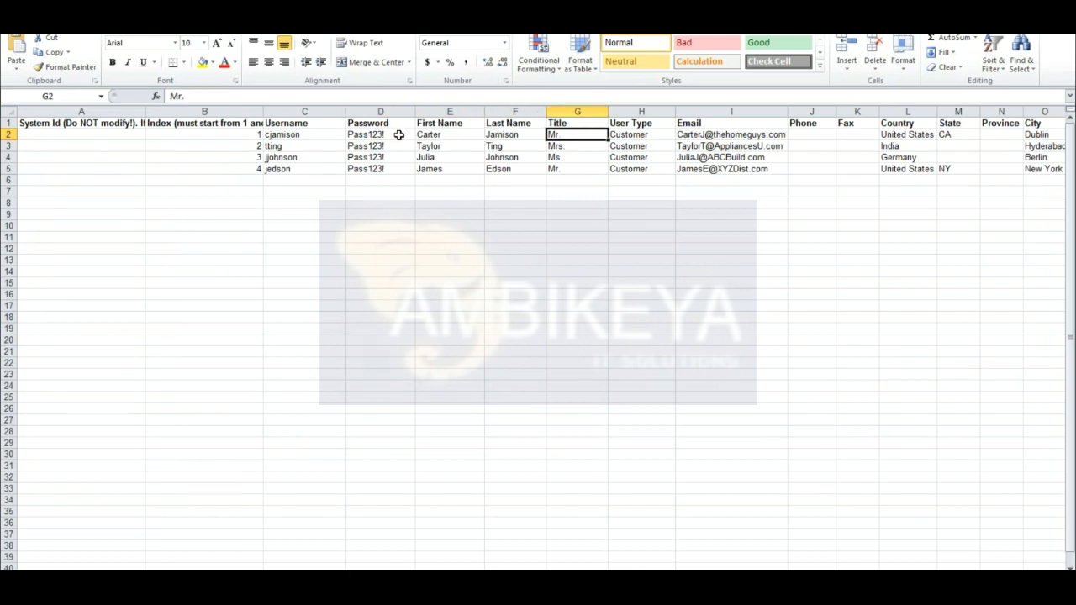
pyautogui.hscroll(5, 538, 336)
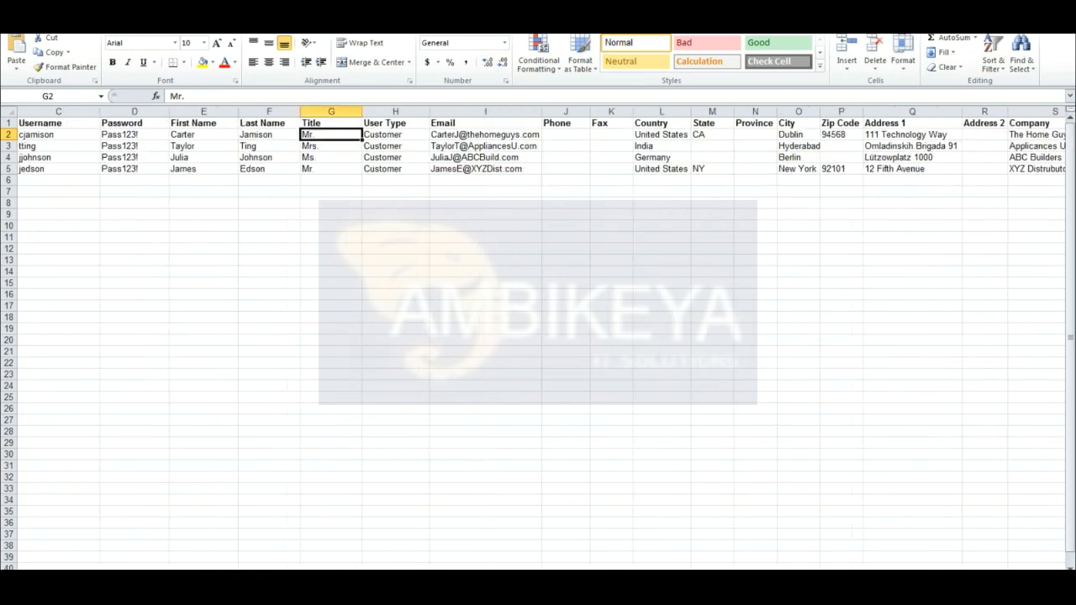
pyautogui.hscroll(5, 565, 130)
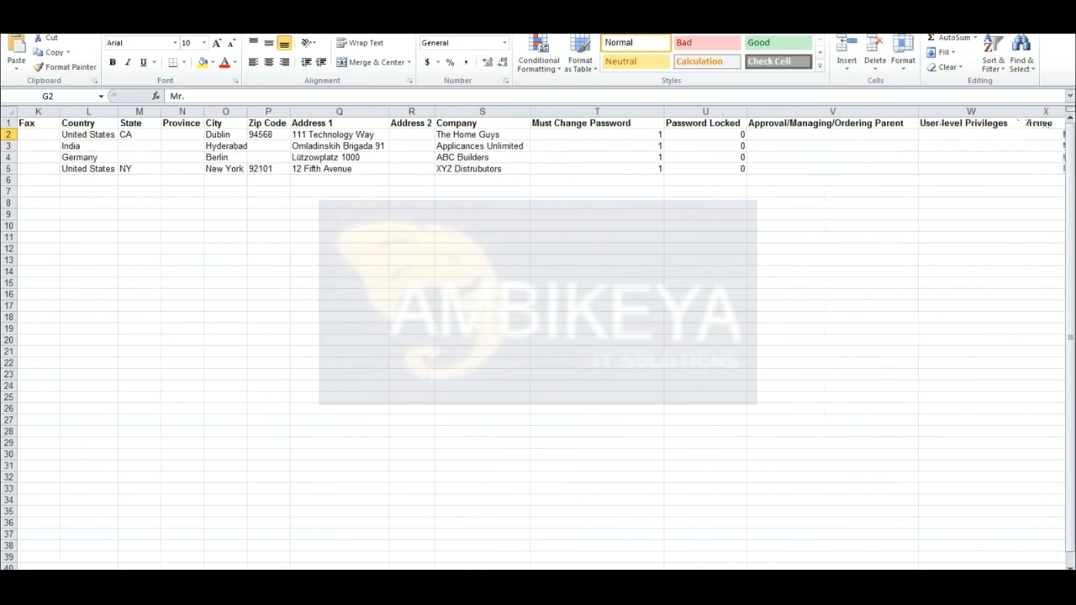
pyautogui.click(561, 137)
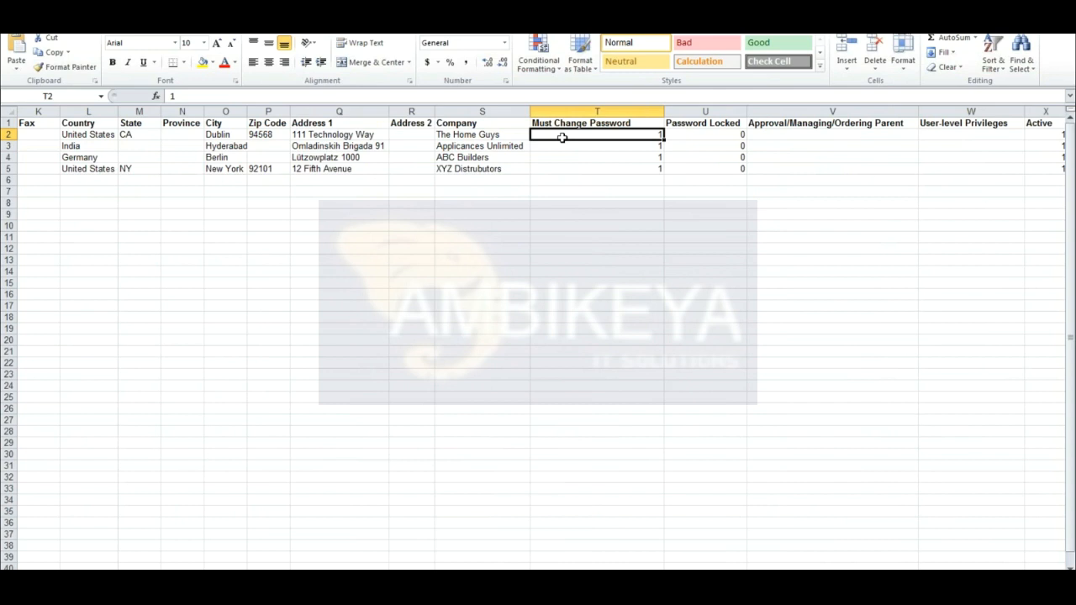
pyautogui.hscroll(-10, 273, 185)
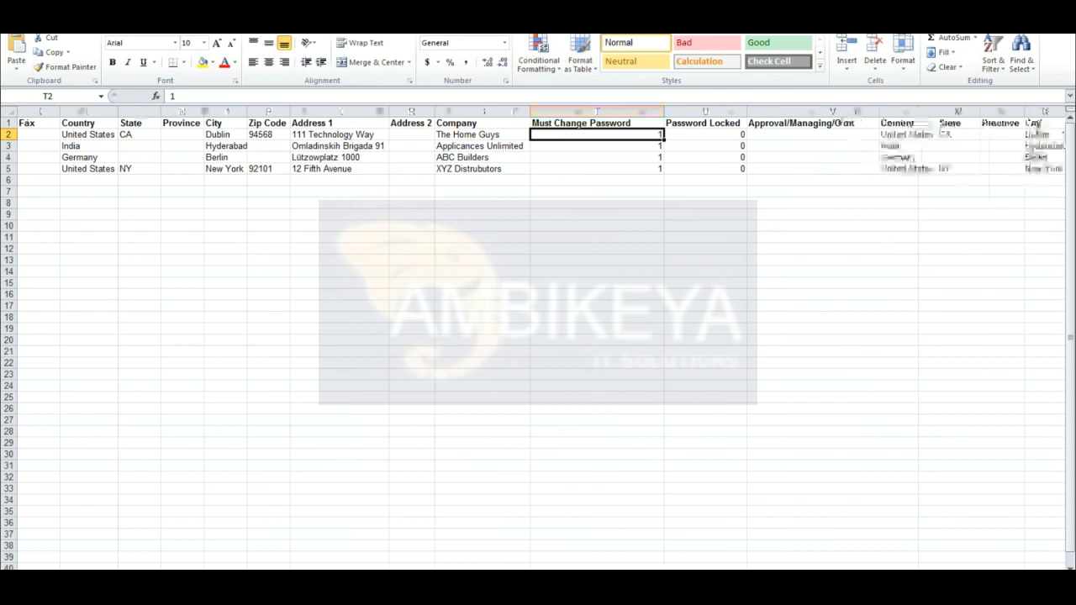
pyautogui.click(354, 132)
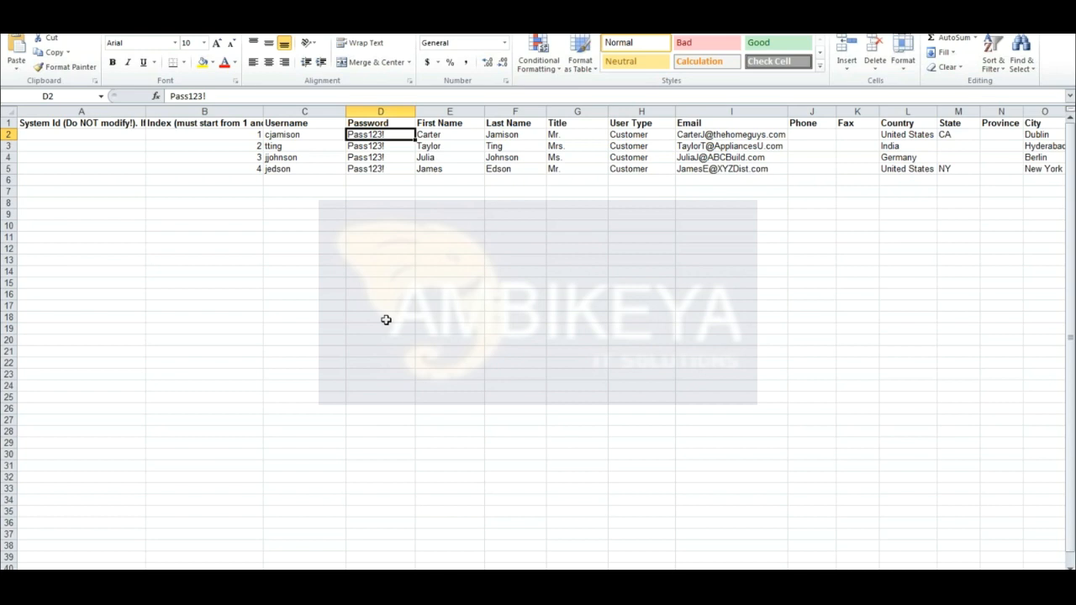
# Examine the first user's fields one by one from Username through User Type to Email.
pyautogui.click(304, 136)
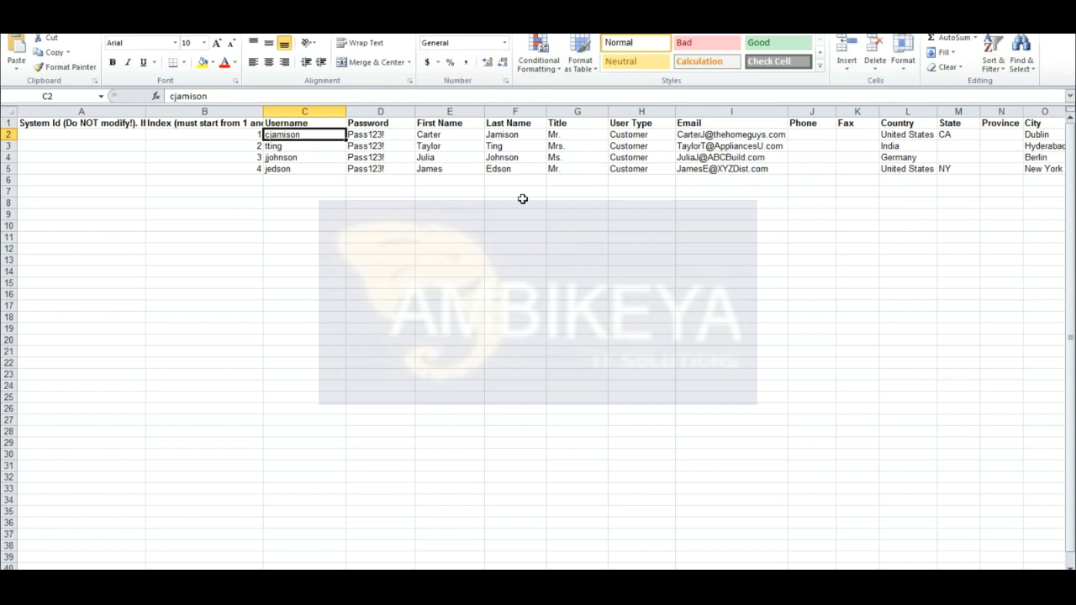
pyautogui.press('Right')
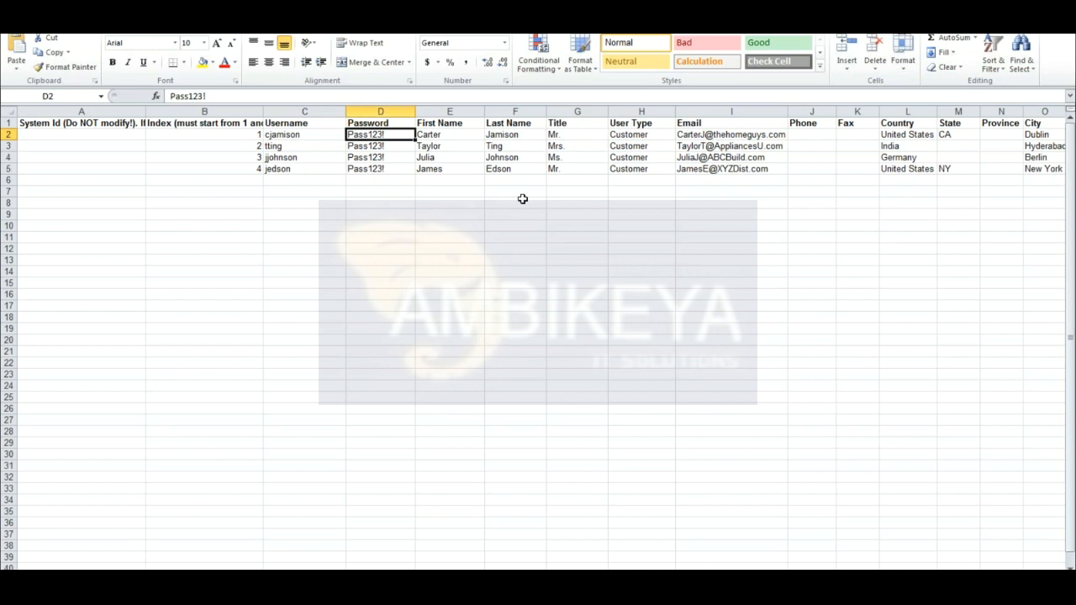
pyautogui.press('Right')
pyautogui.press('Right')
pyautogui.press('Right')
pyautogui.press('Right')
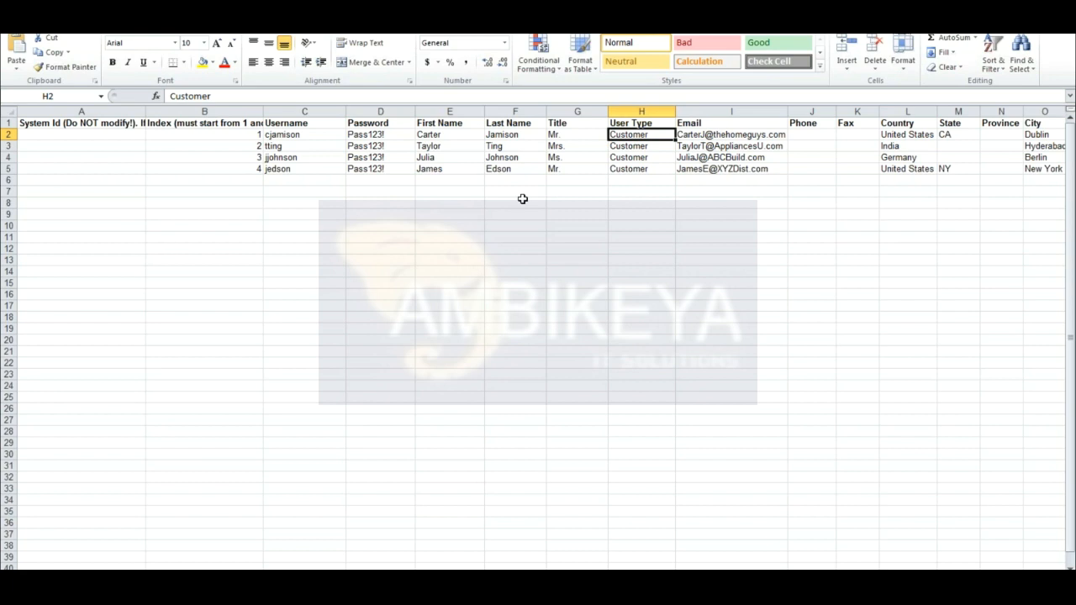
pyautogui.press('Right')
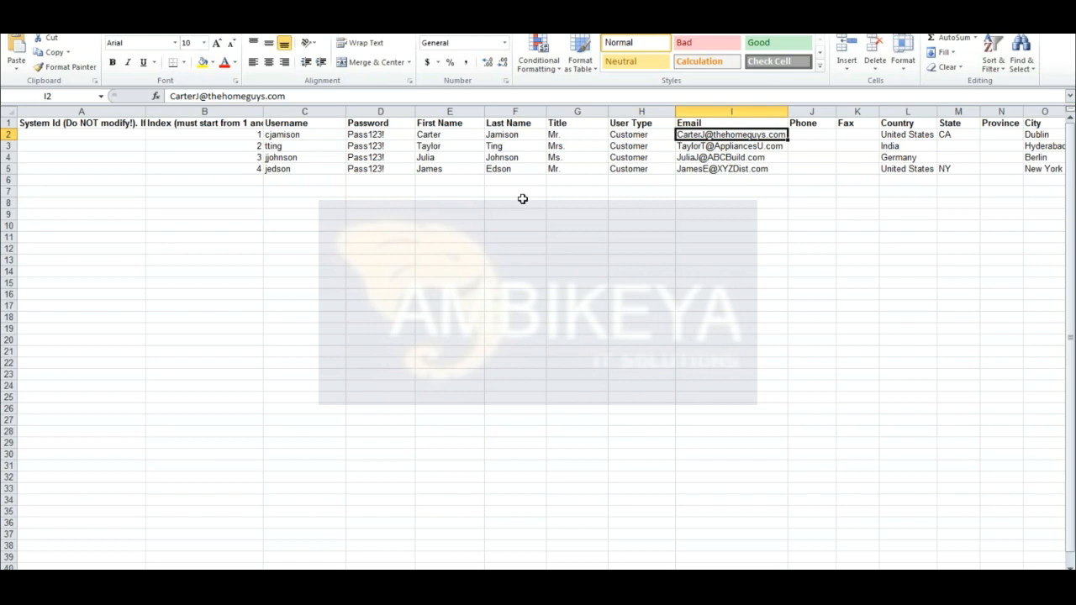
# Examine the first user's contact and address fields from Phone through Country and City to Company.
pyautogui.press('Right')
pyautogui.press('Right')
pyautogui.press('Right')
pyautogui.press('Right')
pyautogui.press('Right')
pyautogui.press('Right')
pyautogui.press('Right')
pyautogui.press('Right')
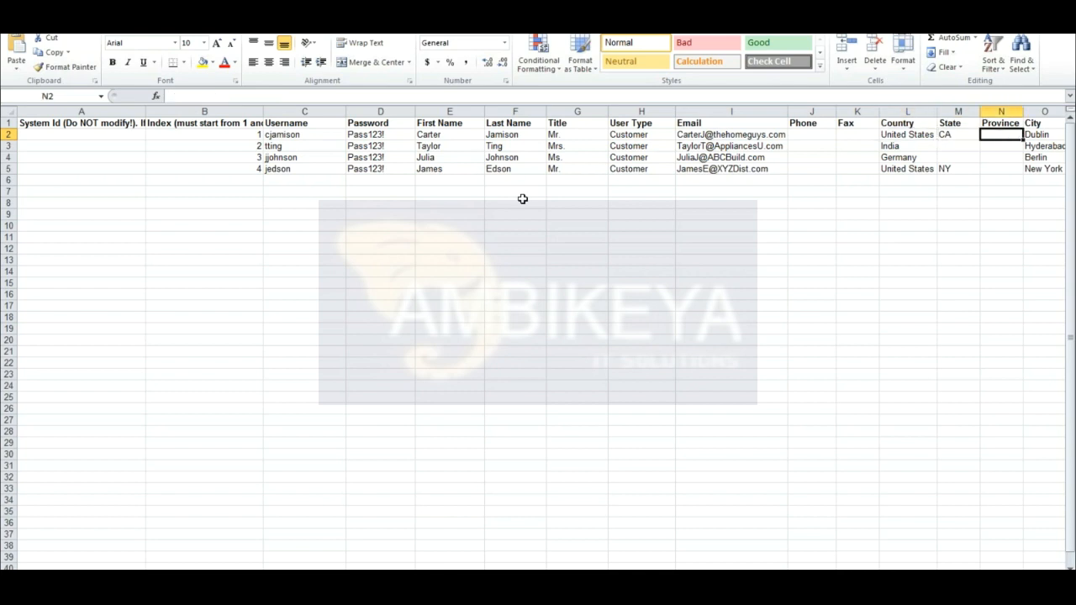
pyautogui.press('Right')
pyautogui.press('Right')
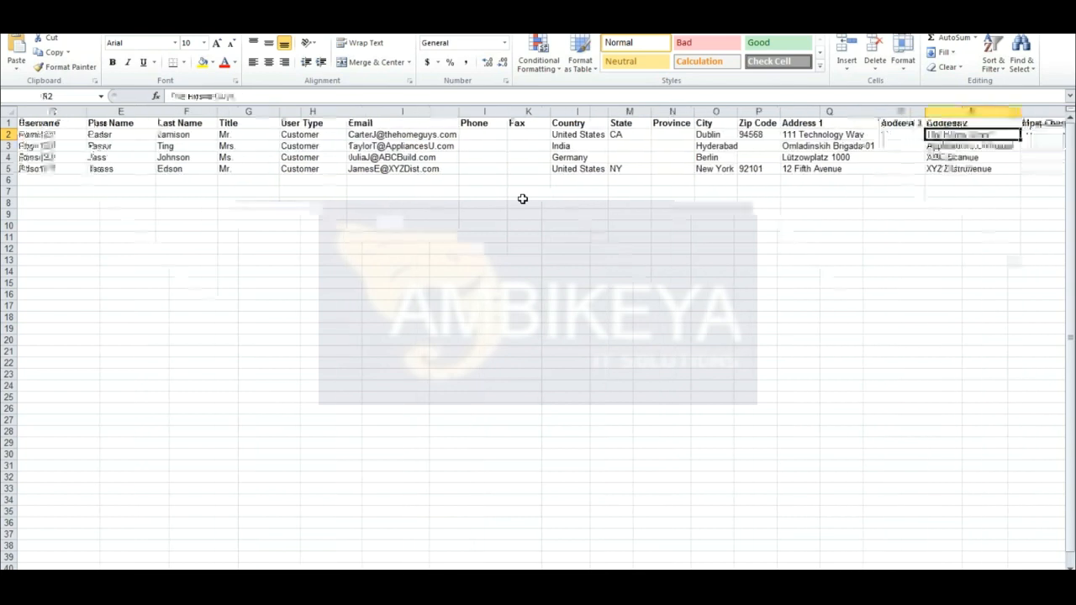
# Correct the misspelled company name of the second user to Appliances Unlimited.
pyautogui.press('Down')
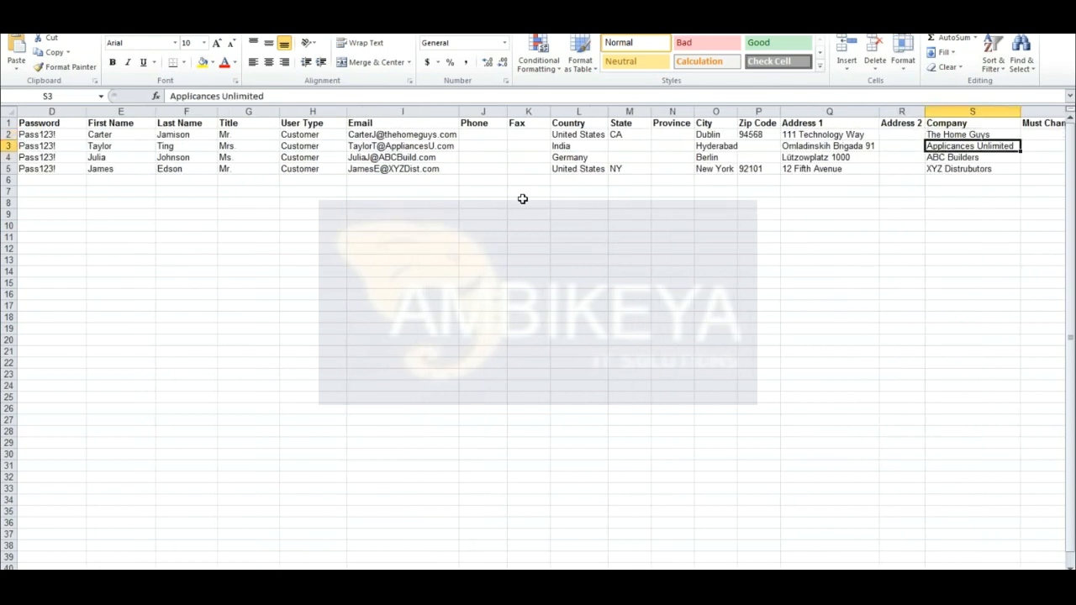
pyautogui.click(222, 97)
pyautogui.write('\\')
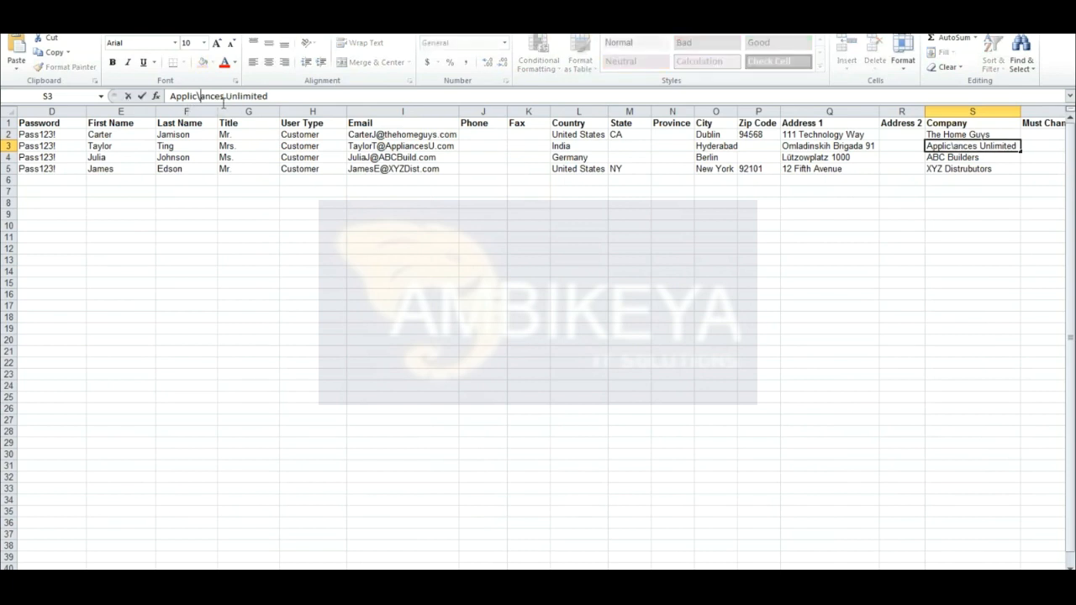
pyautogui.press('BackSpace')
pyautogui.press('Return')
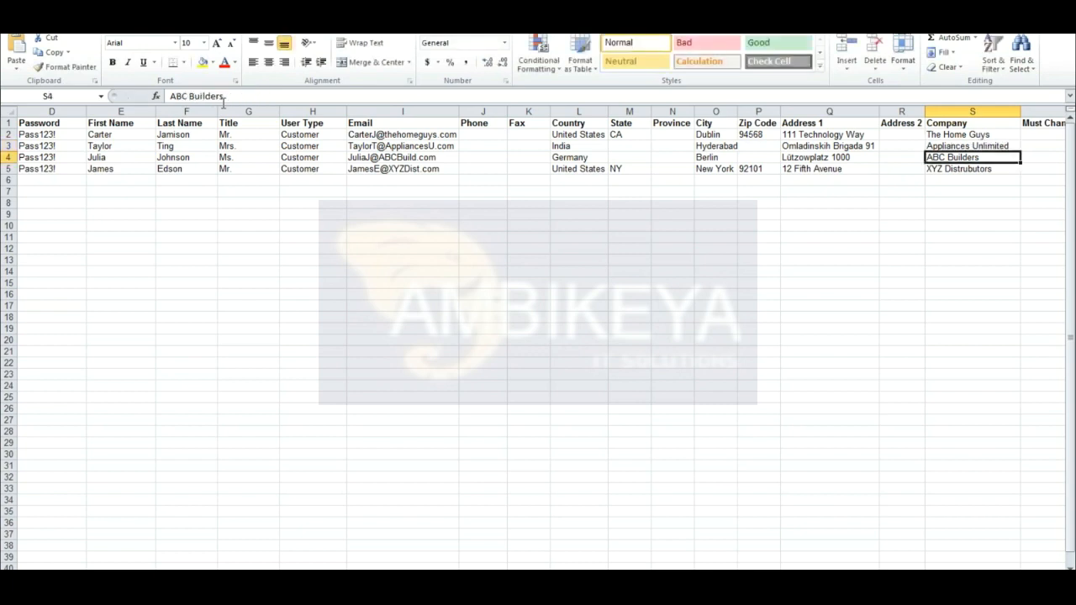
# Correct the misspelled company name of the fourth user to XYZ Distributors.
pyautogui.click(973, 171)
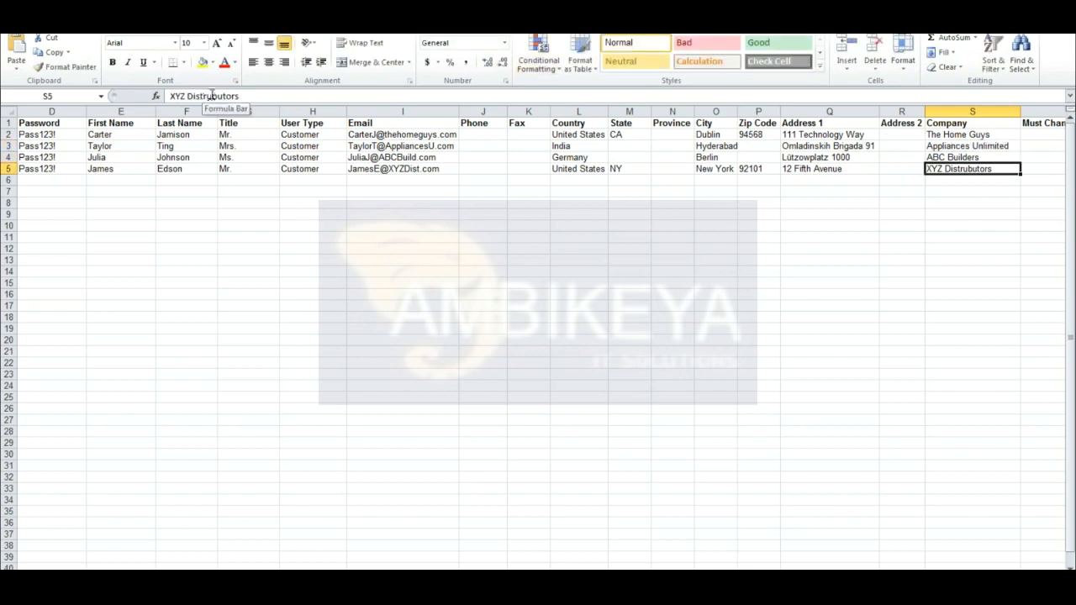
pyautogui.click(212, 95)
pyautogui.press('BackSpace')
pyautogui.write('i')
pyautogui.press('Return')
# Examine the first user's settings from Company through Must Change Password, Password Locked, User-level Privileges and Active to Timezone.
pyautogui.press('Up')
pyautogui.press('Up')
pyautogui.press('Up')
pyautogui.press('Up')
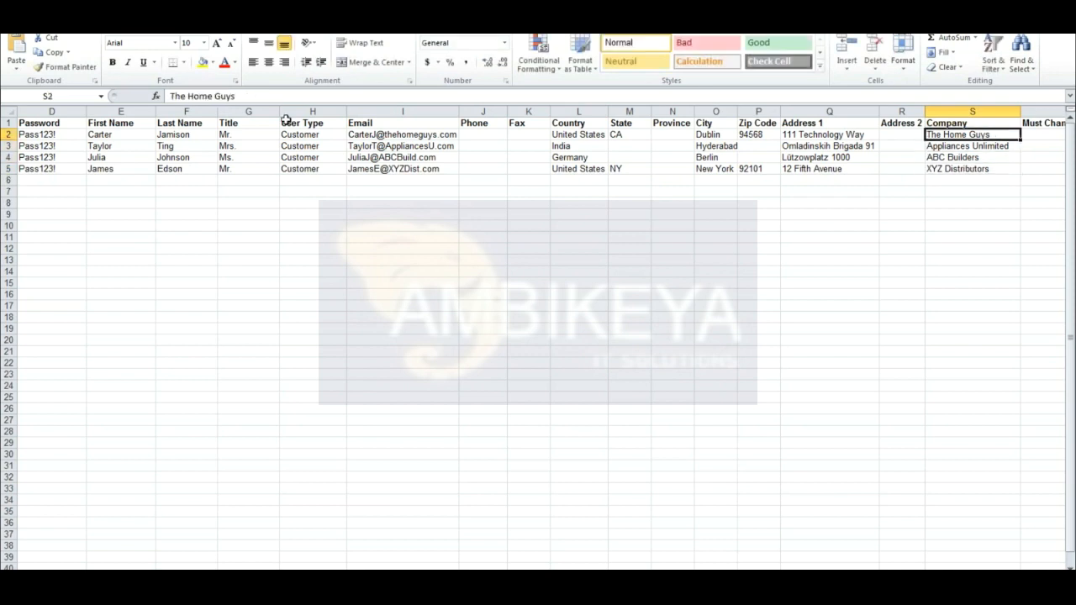
pyautogui.press('Right')
pyautogui.press('Right')
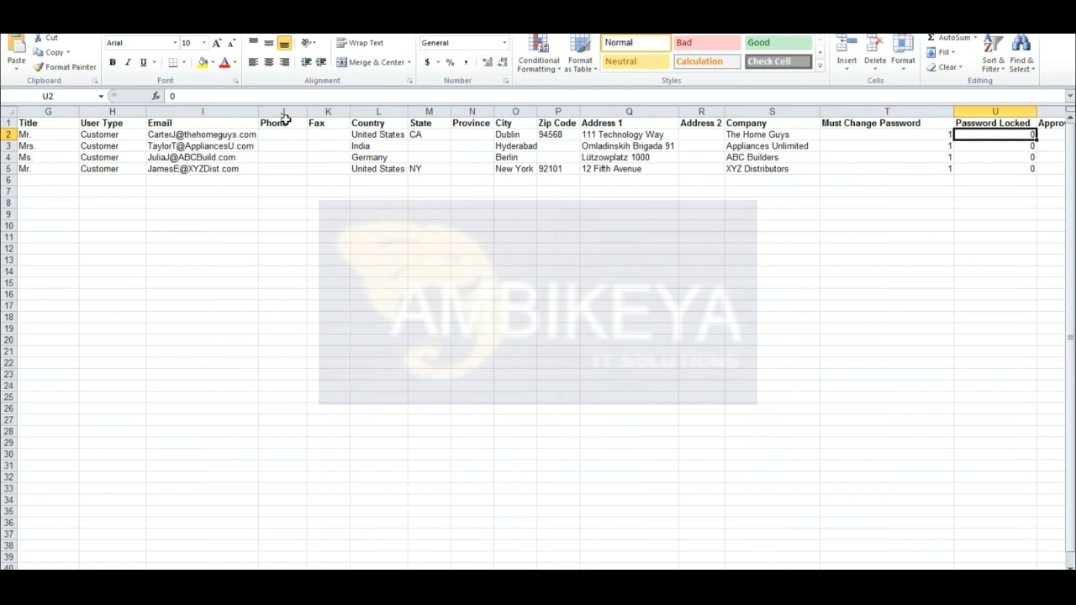
pyautogui.press('Right')
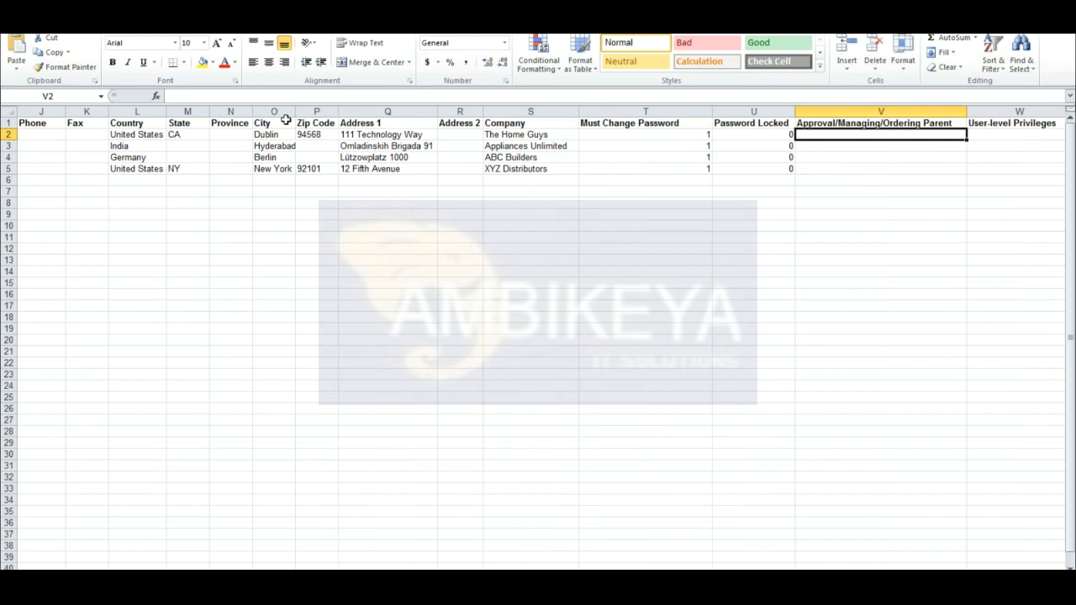
pyautogui.press('Right')
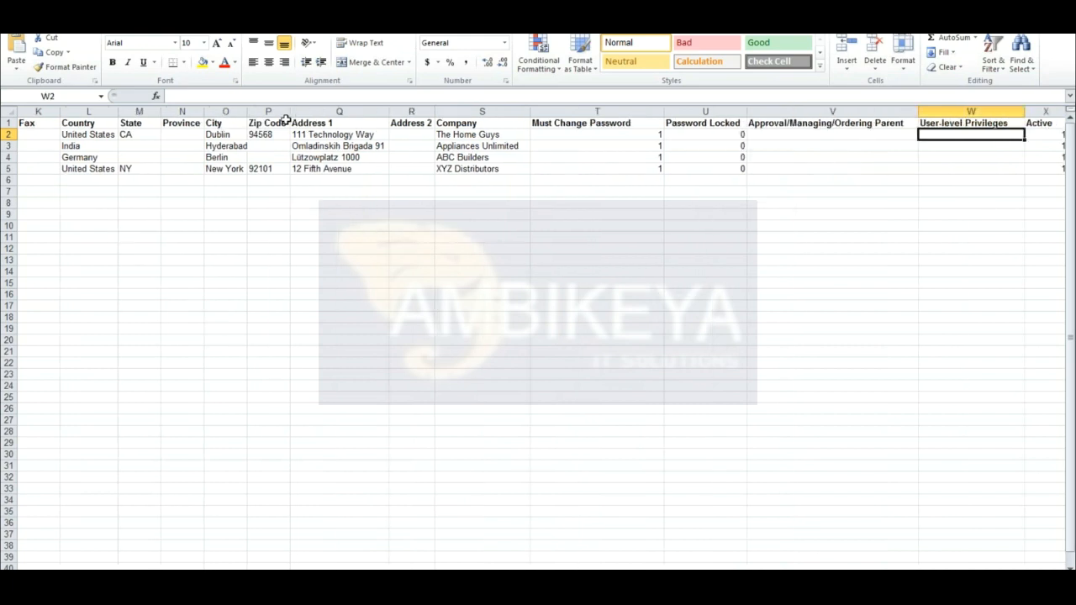
pyautogui.press('Right')
pyautogui.press('Right')
pyautogui.press('Right')
pyautogui.press('Right')
pyautogui.press('Right')
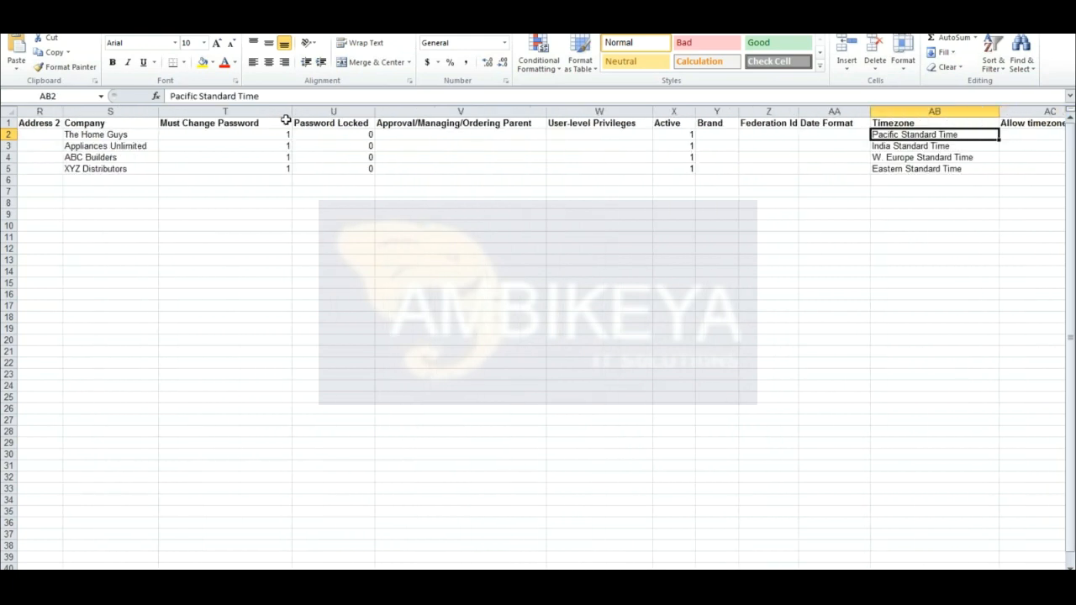
pyautogui.press('Right')
pyautogui.press('Left')
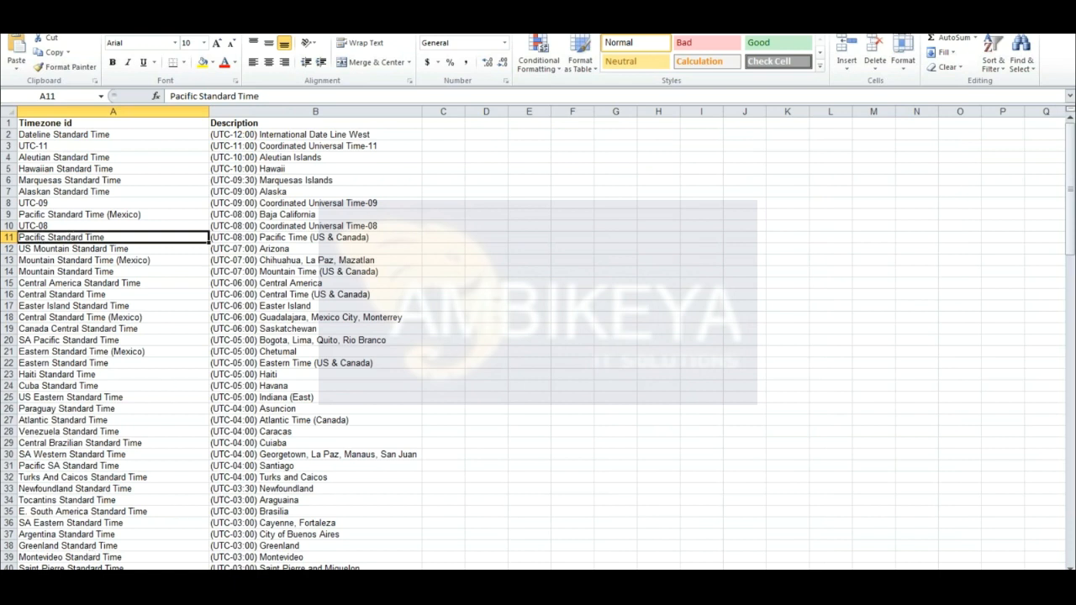
# Look up Pacific Standard Time in the timezone reference sheet, and check the first user's Allow timezone change and Discount Level fields.
pyautogui.click(80, 576)
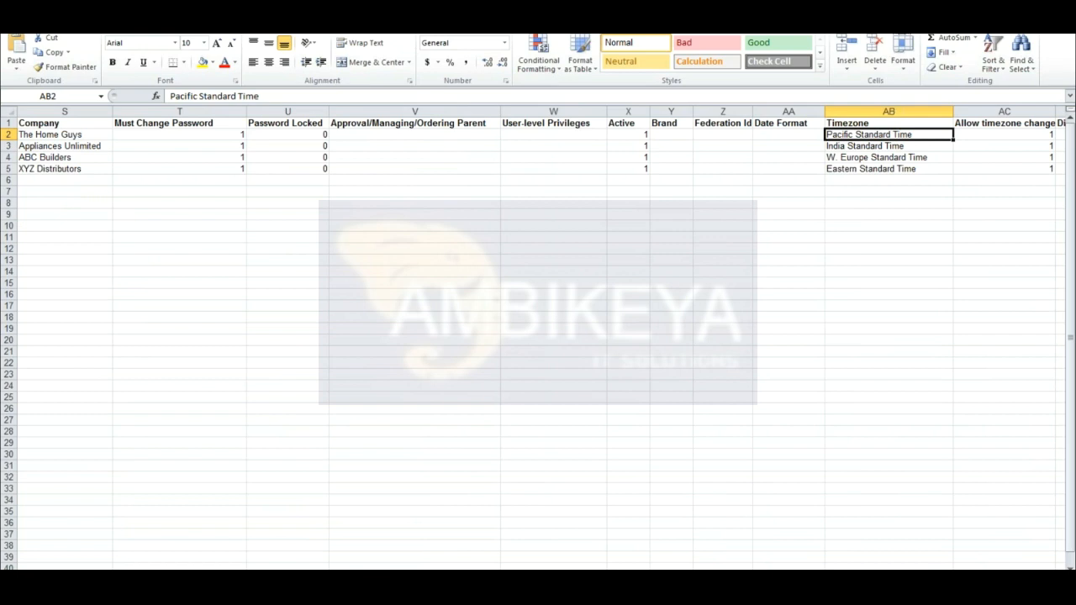
pyautogui.hotkey('ctrl', 'pagedown')
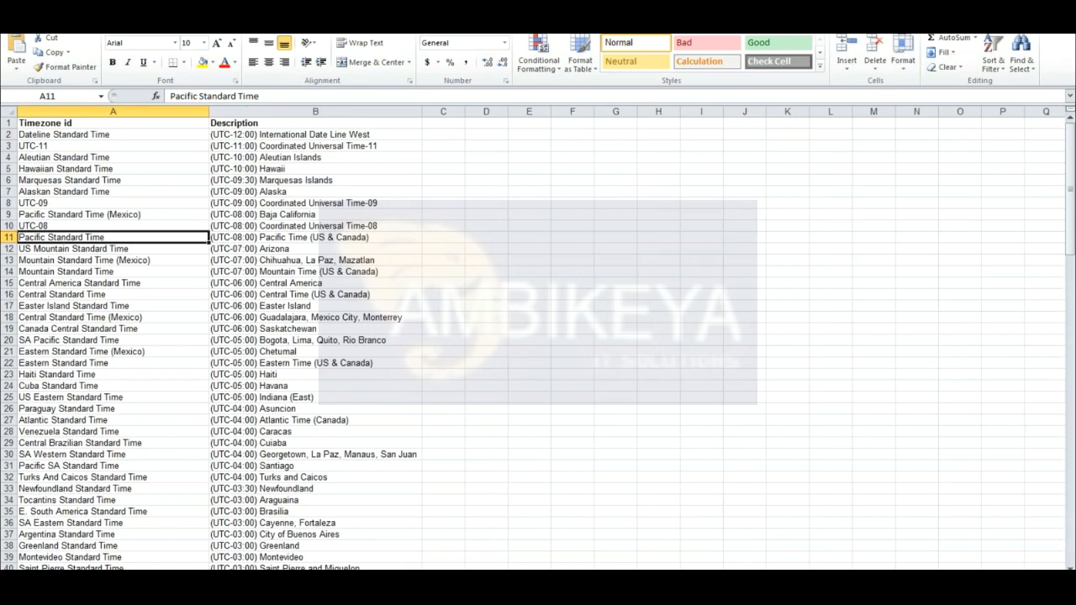
pyautogui.click(316, 238)
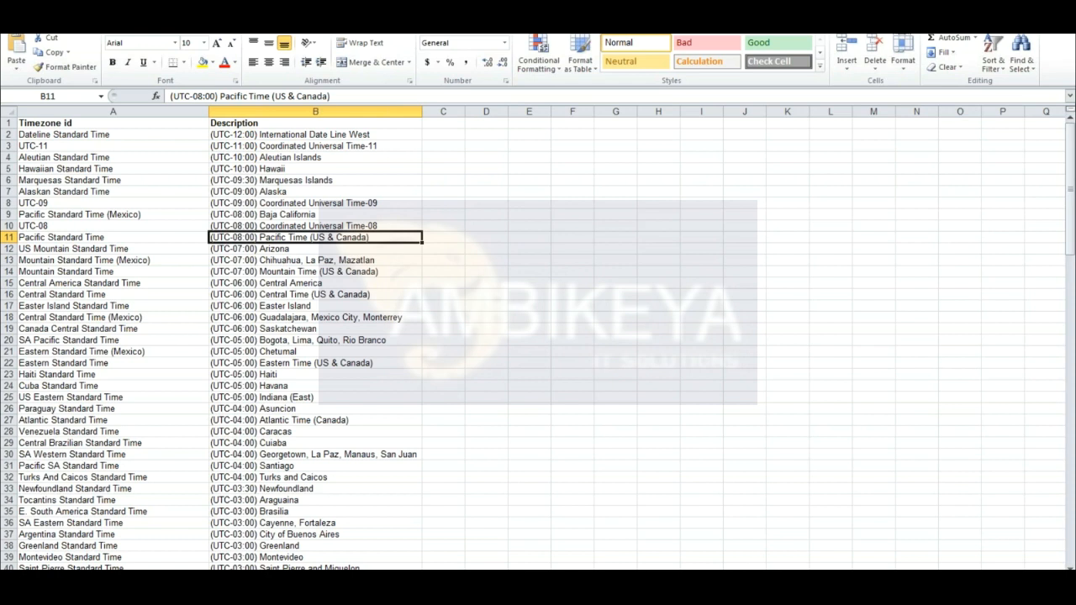
pyautogui.press('Left')
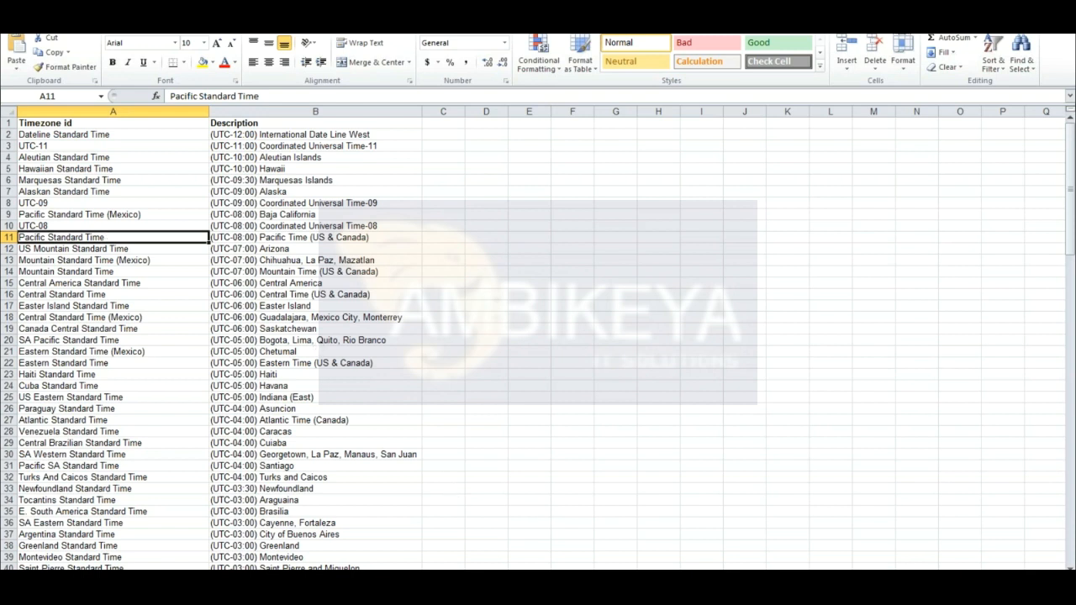
pyautogui.click(84, 576)
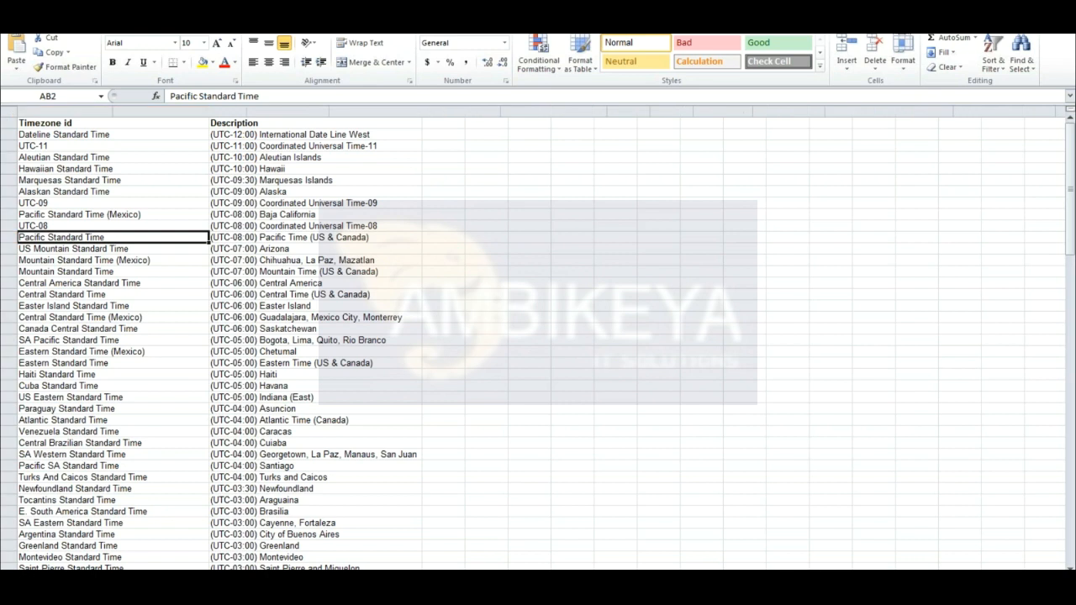
pyautogui.press('Right')
pyautogui.press('Right')
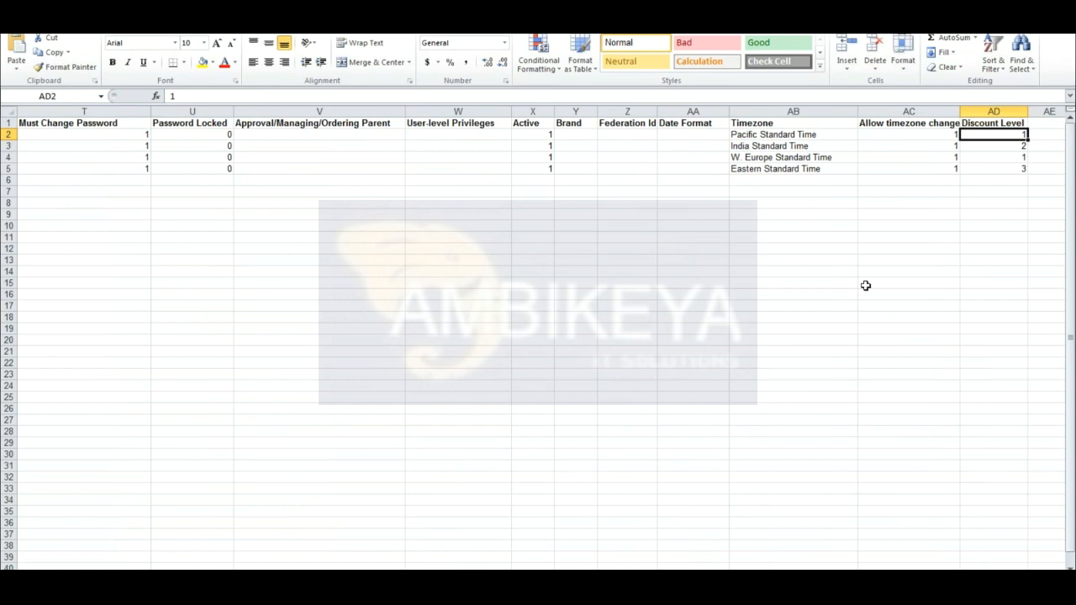
pyautogui.press('Left')
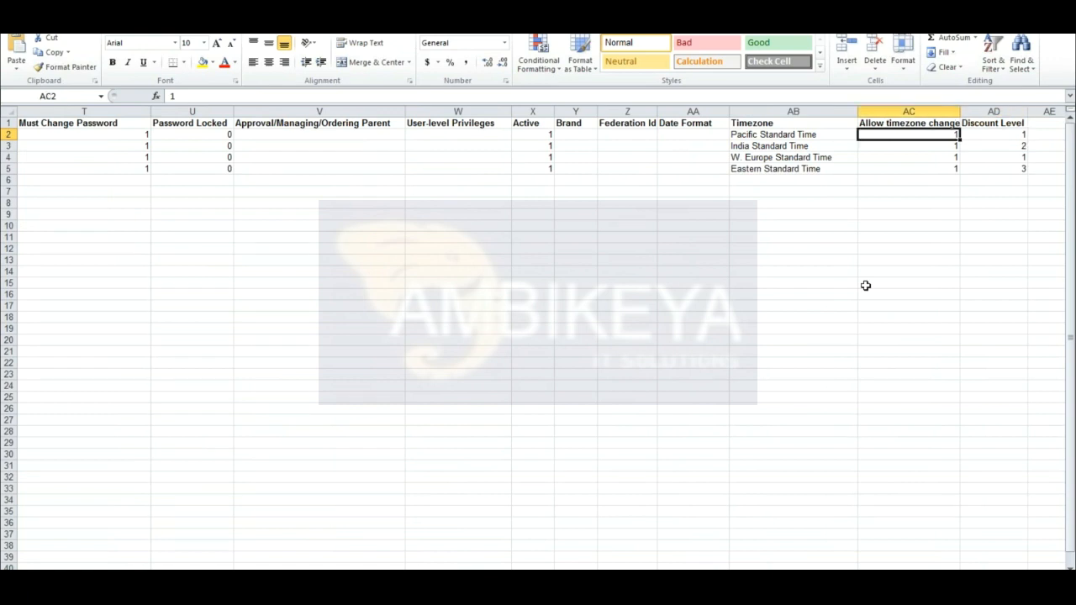
# Save and close 1_CPQ_Users_Import_Example, and open the User Import page under Import/Export in CPQ.
pyautogui.click(1060, 7)
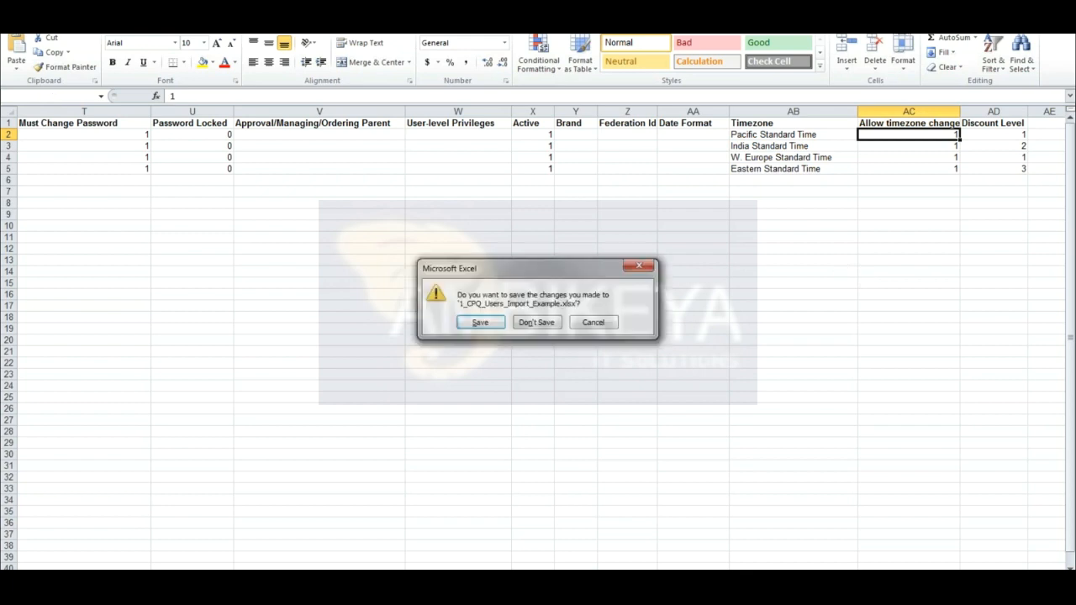
pyautogui.click(473, 323)
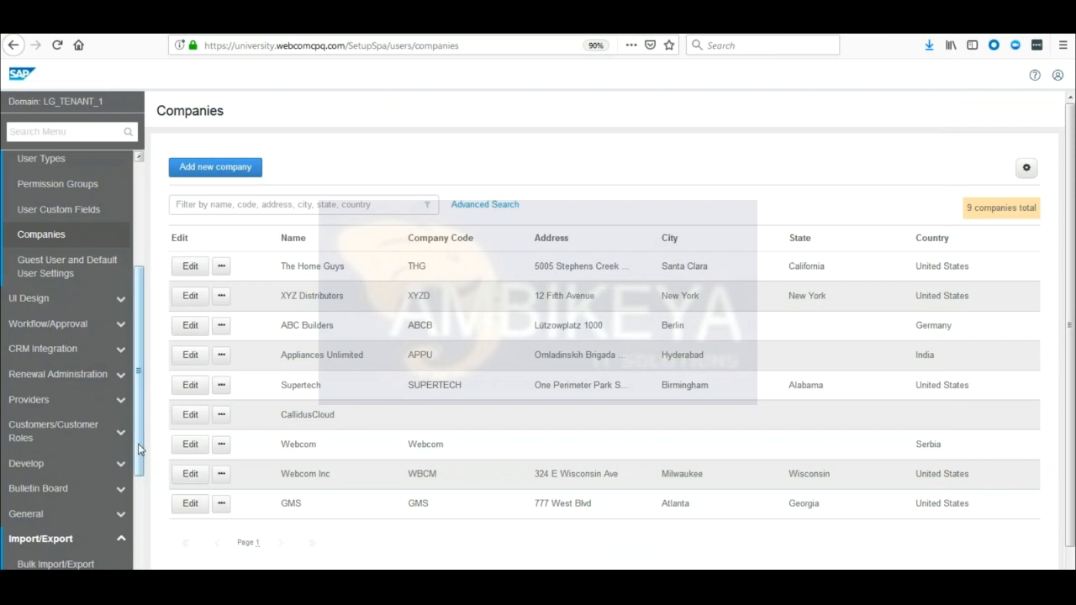
pyautogui.moveTo(139, 450); pyautogui.dragTo(141, 567)
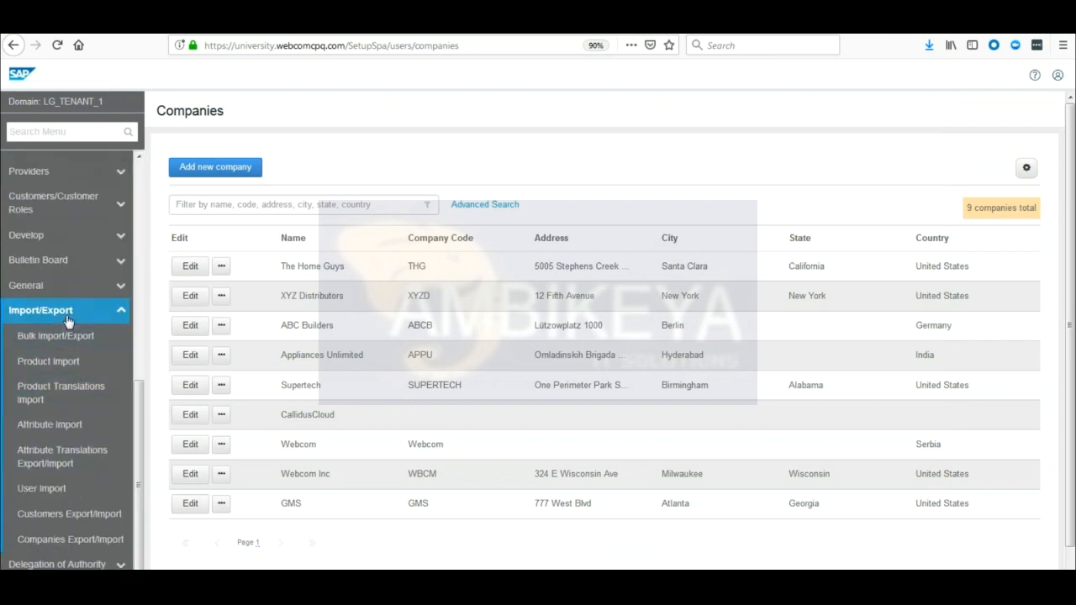
pyautogui.click(43, 496)
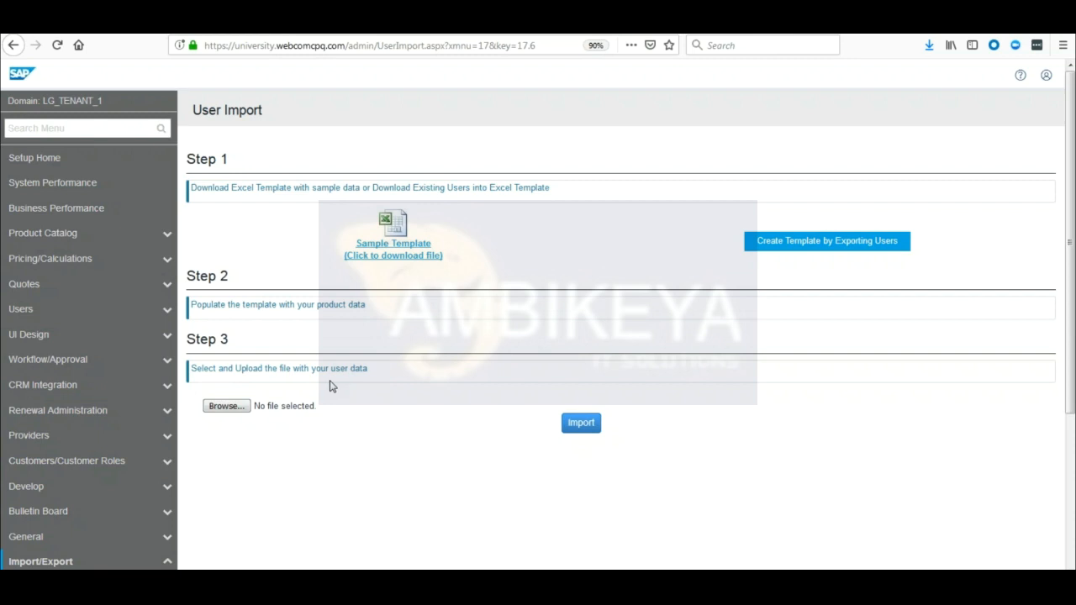
# Select 1_CPQ_Users_Import_Example from the Import Export folder as the user data file and upload it for import.
pyautogui.click(224, 407)
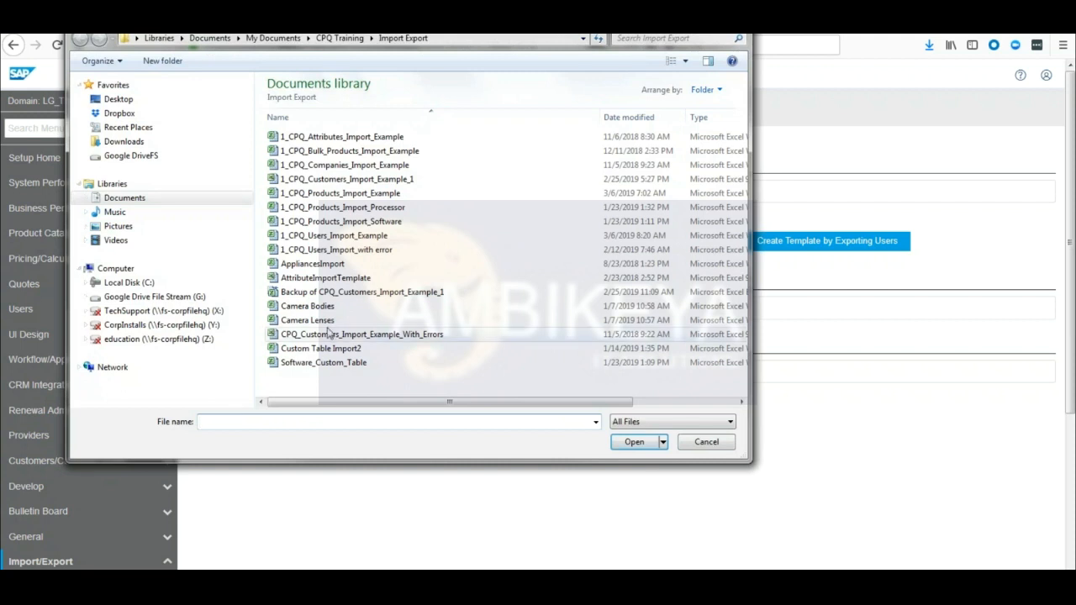
pyautogui.click(315, 236)
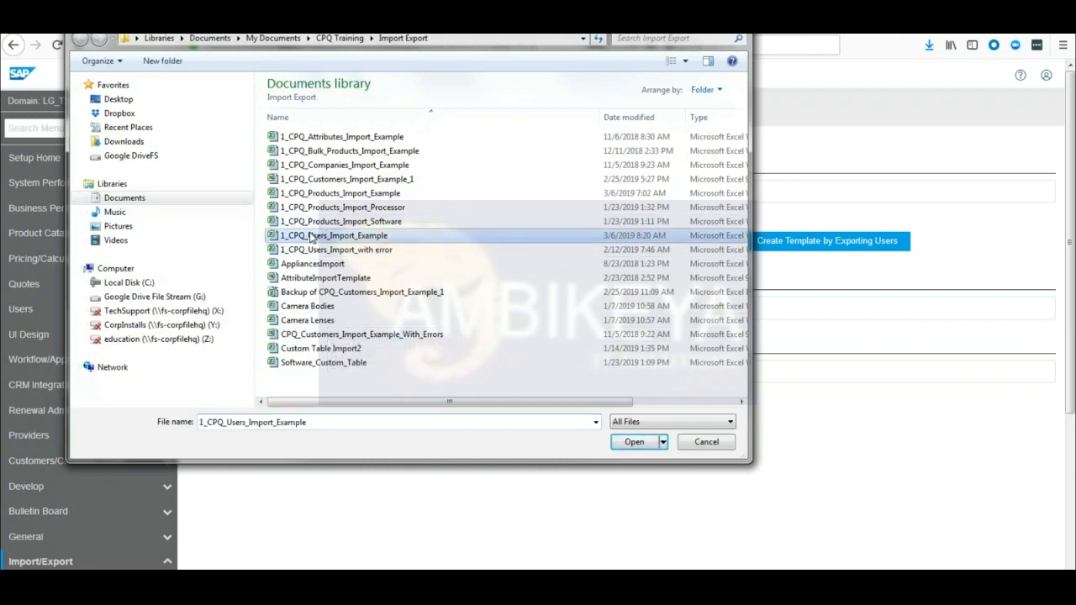
pyautogui.click(635, 443)
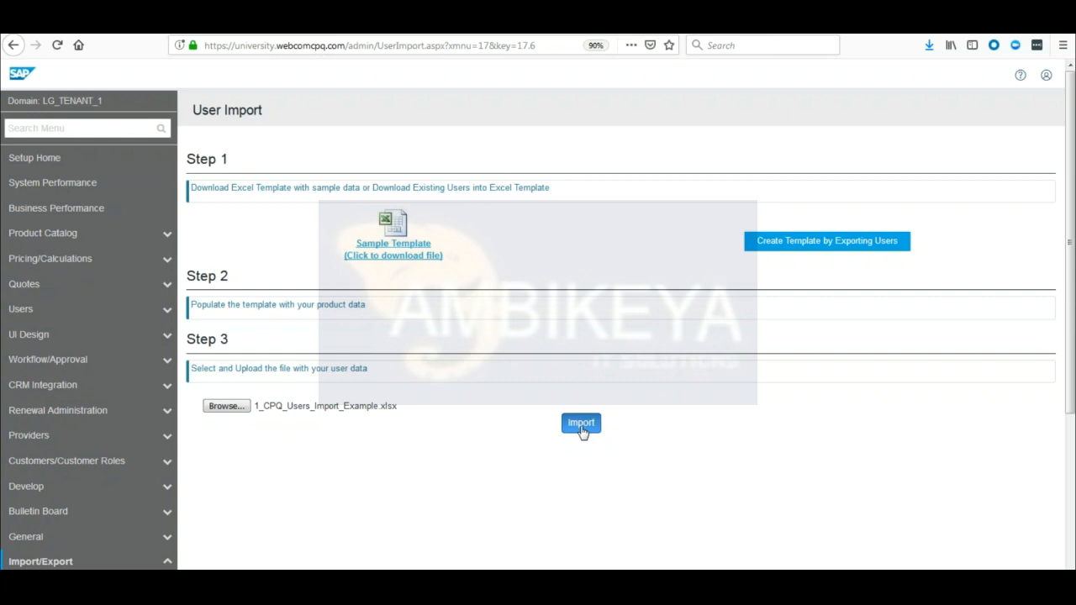
pyautogui.click(581, 425)
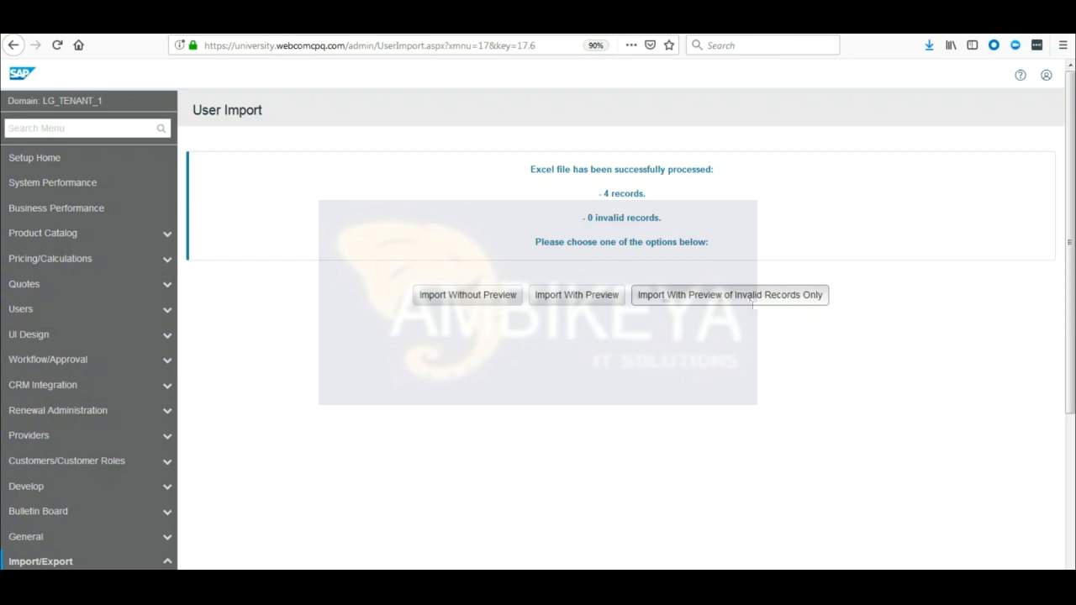
# Import the users with preview, check all columns through Status and Select, and save the records.
pyautogui.click(575, 307)
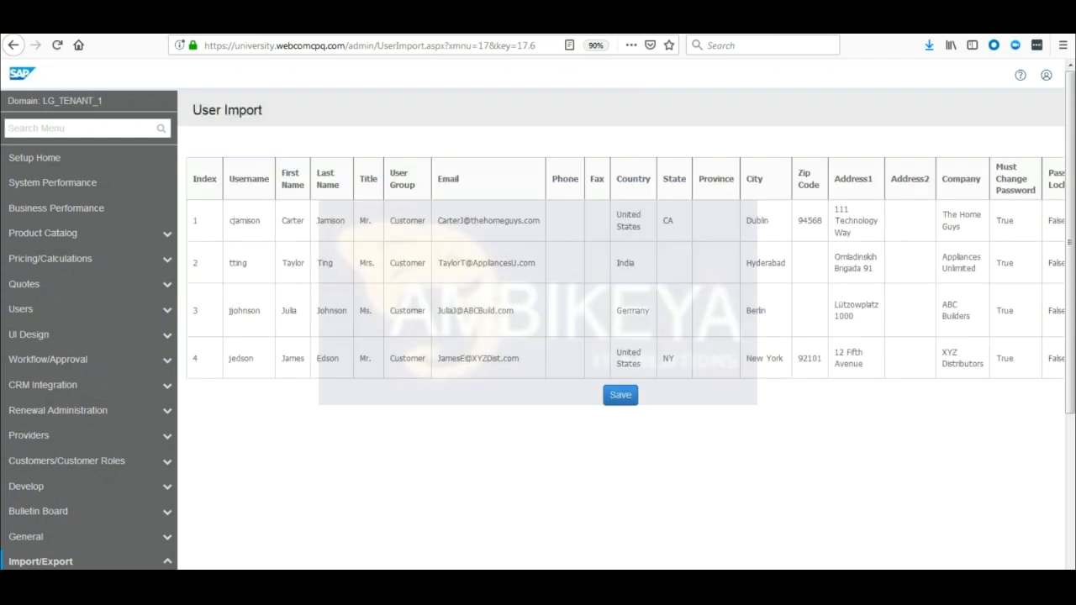
pyautogui.hscroll(10, 538, 320)
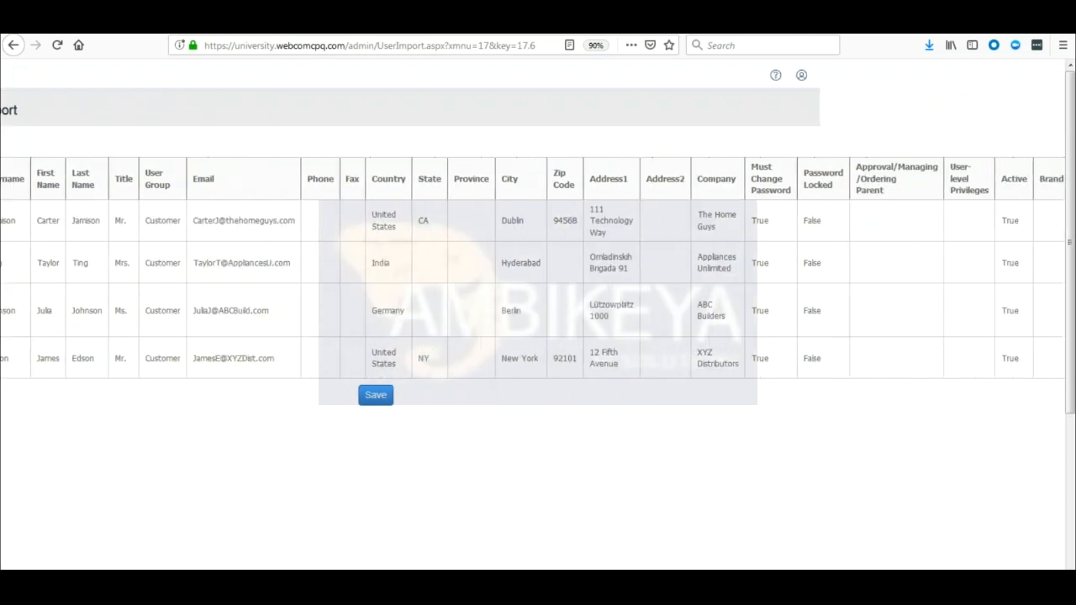
pyautogui.hscroll(4, 1023, 570)
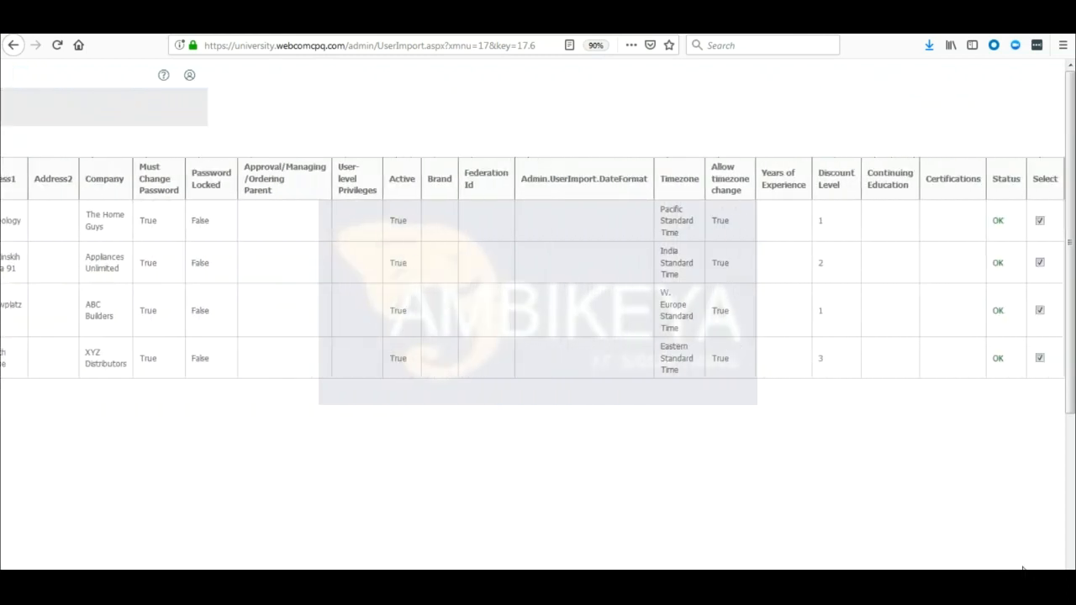
pyautogui.hscroll(-2, 1009, 570)
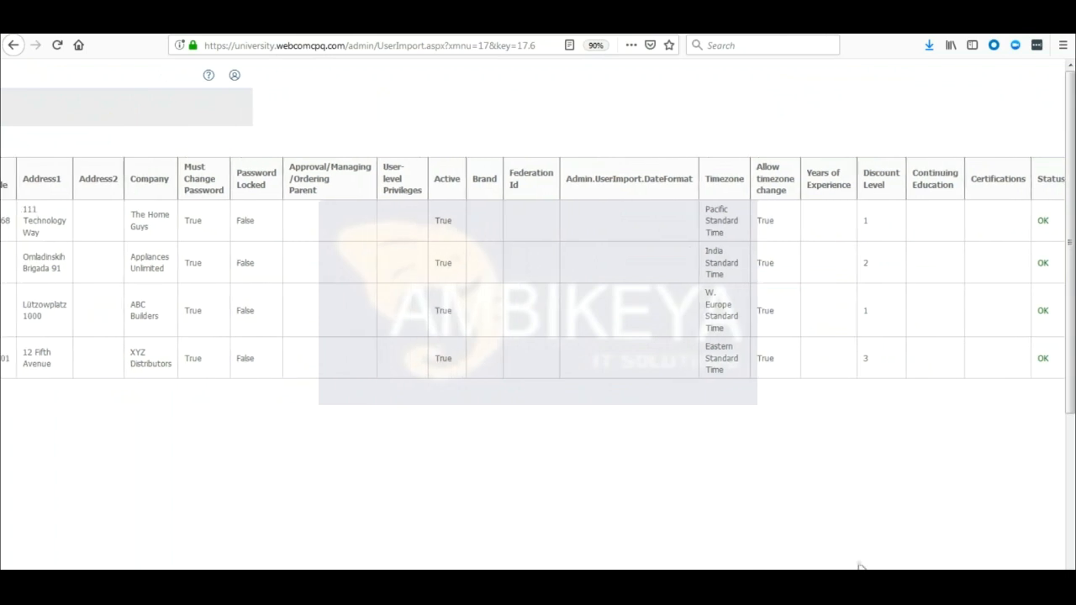
pyautogui.hscroll(-10, 471, 498)
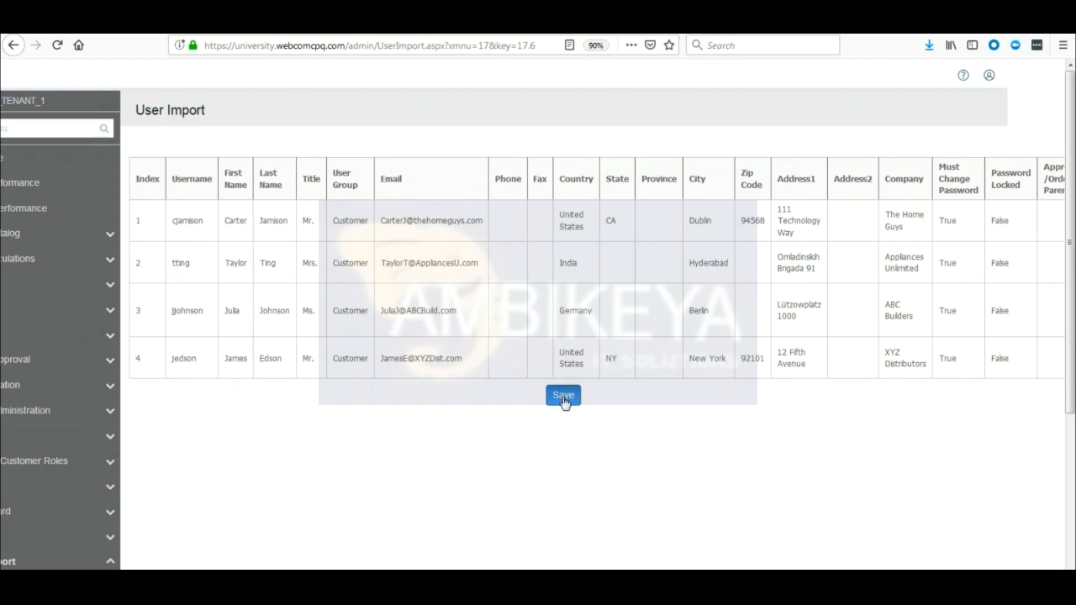
pyautogui.click(563, 396)
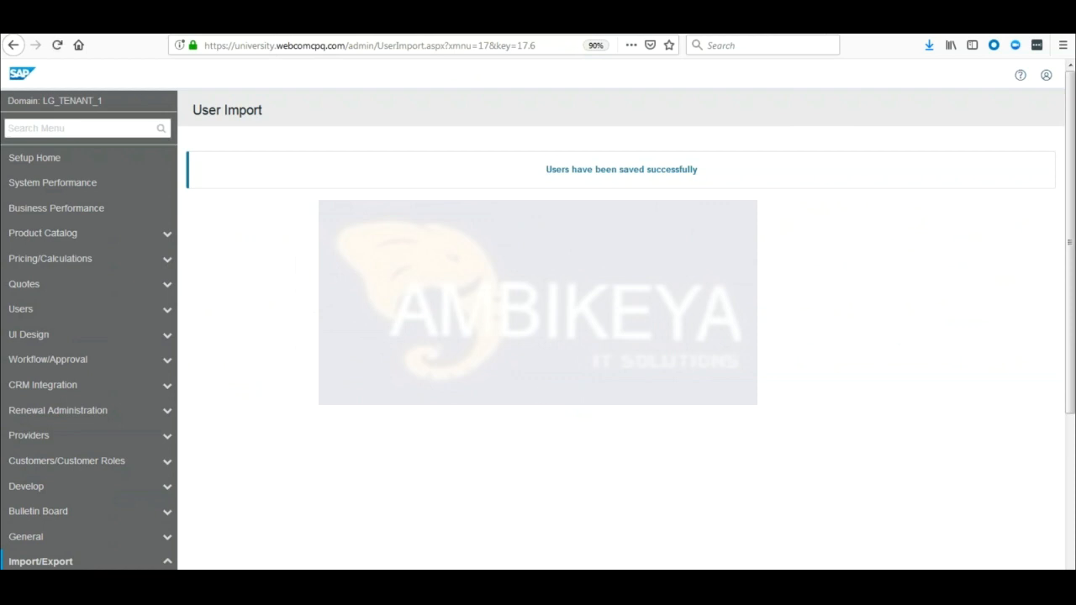
# Open the Users list in the Users section of the setup.
pyautogui.click(24, 311)
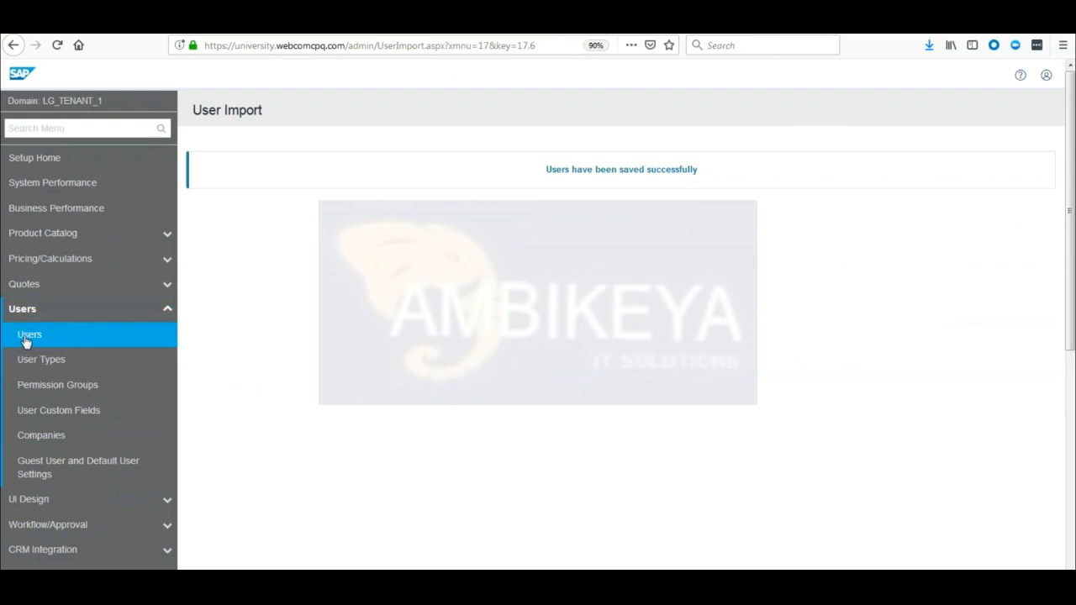
pyautogui.click(27, 338)
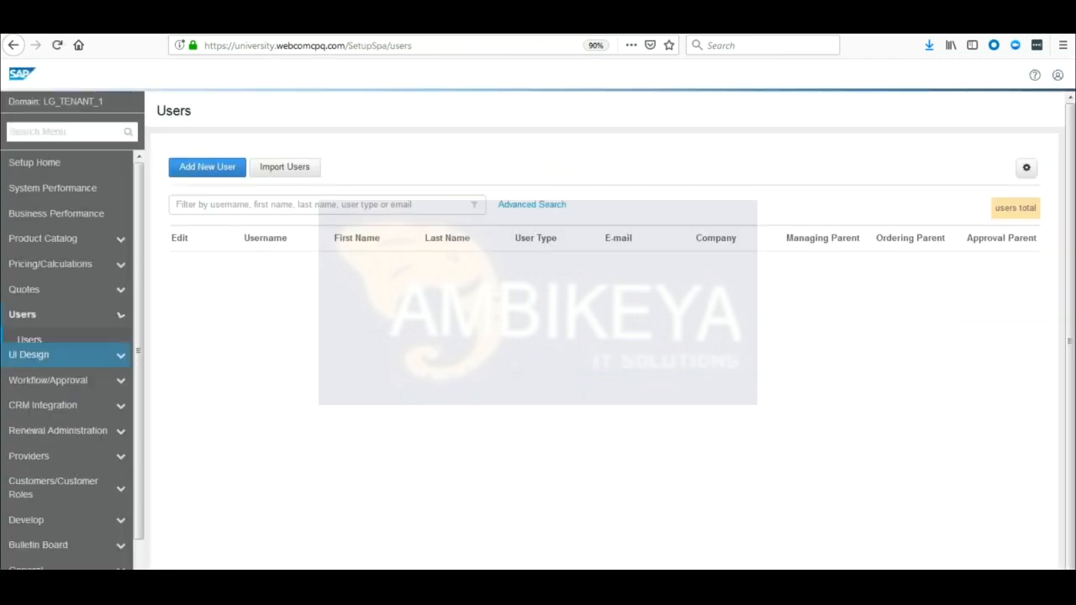
# Open the Attributes list under Product Catalog, and open the Attribute Import page under Import/Export.
pyautogui.click(241, 268)
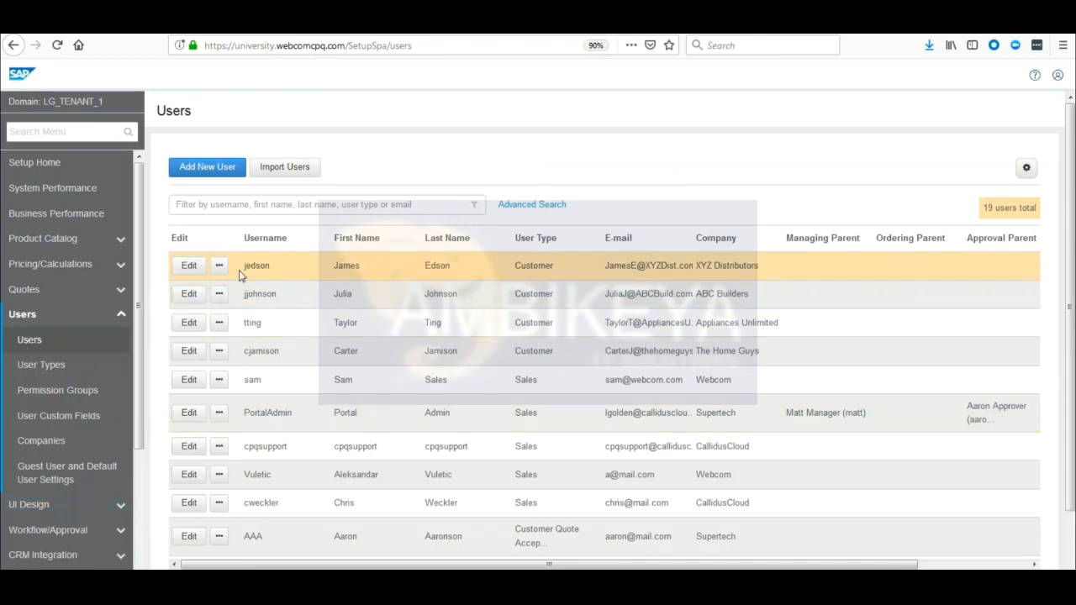
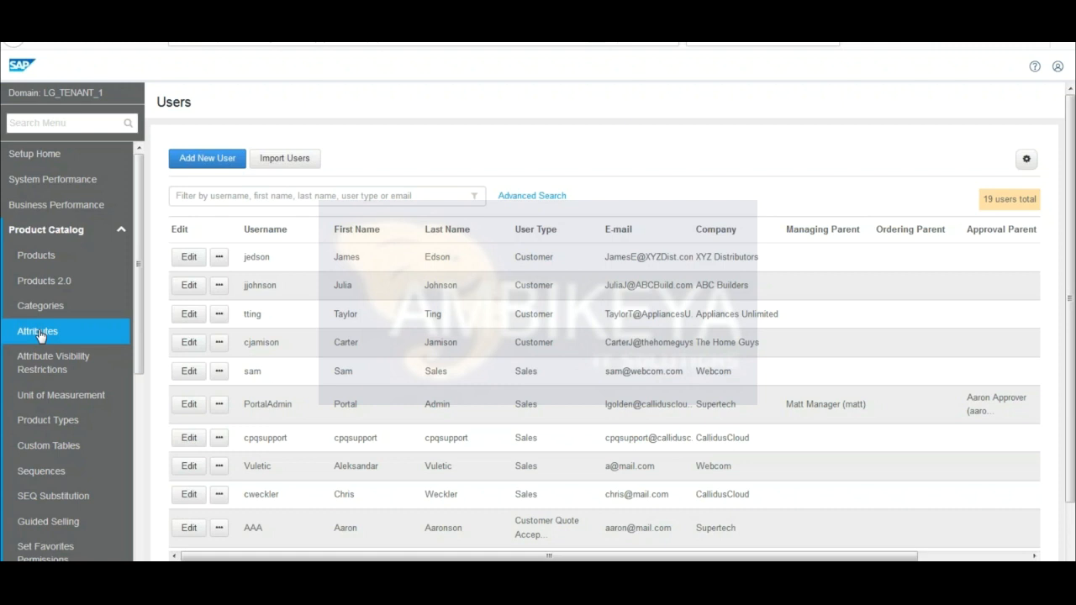
pyautogui.click(38, 331)
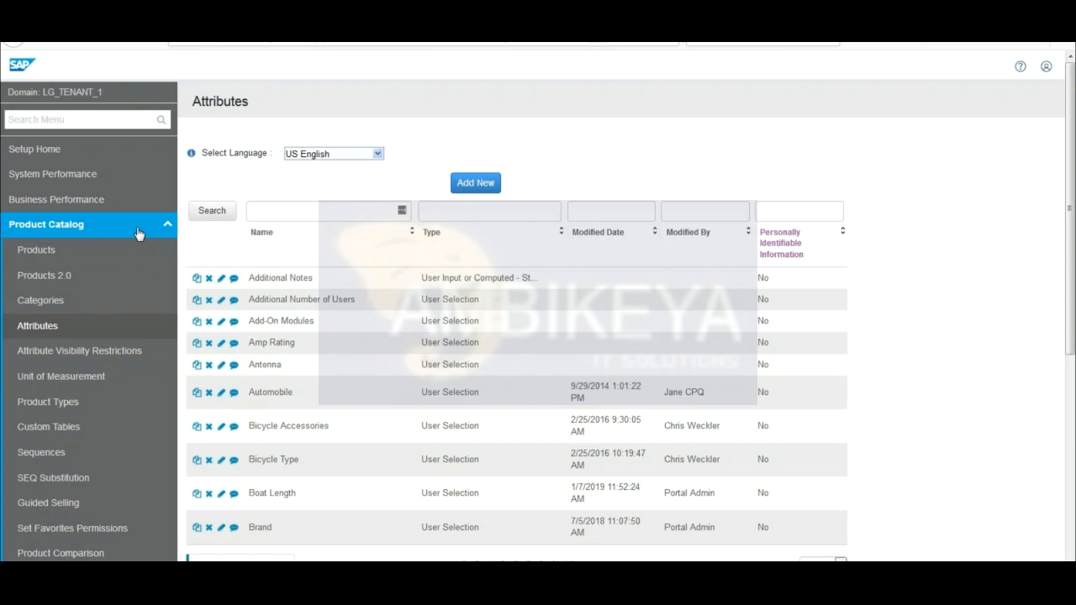
pyautogui.click(139, 233)
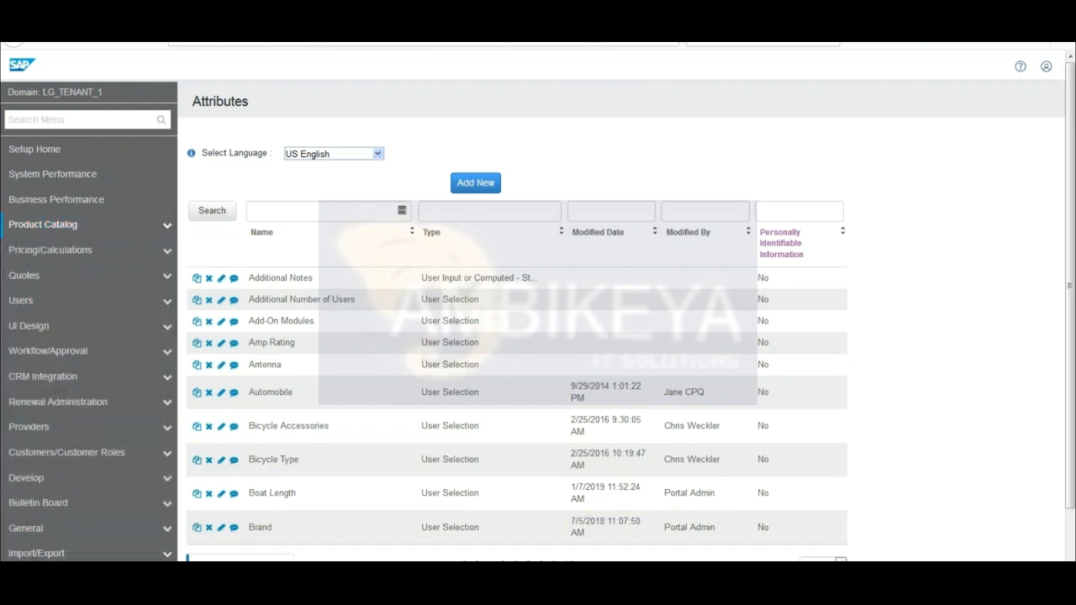
pyautogui.click(75, 556)
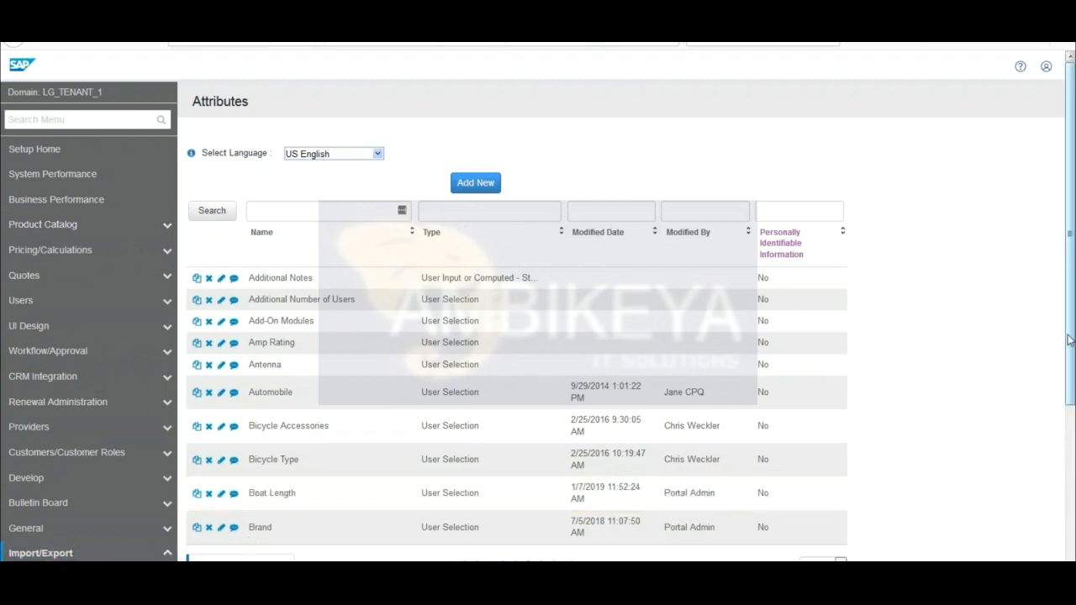
pyautogui.scroll(-2, 1063, 452)
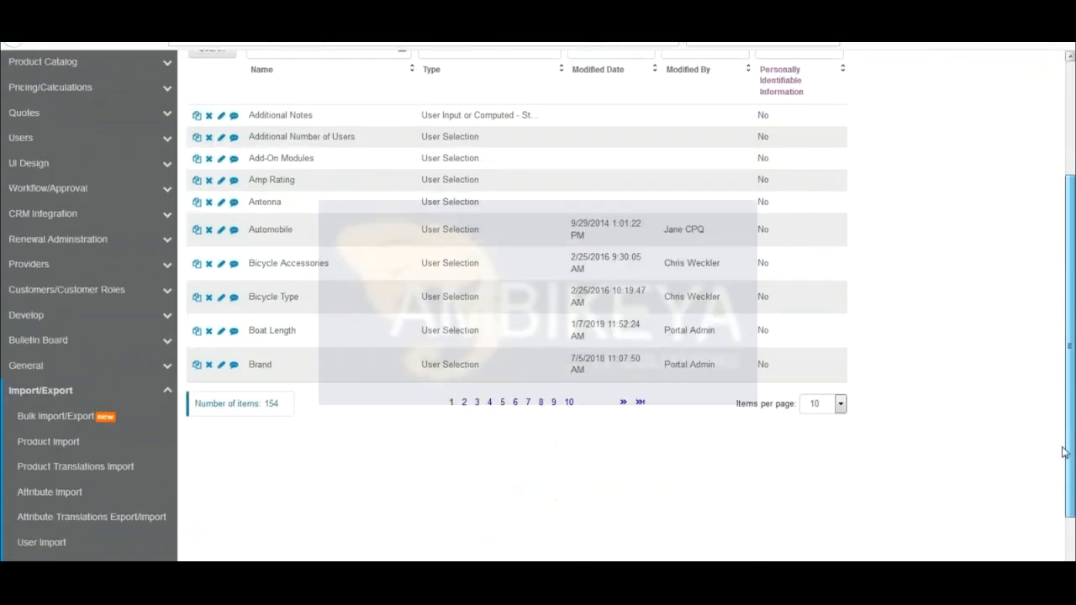
pyautogui.click(49, 498)
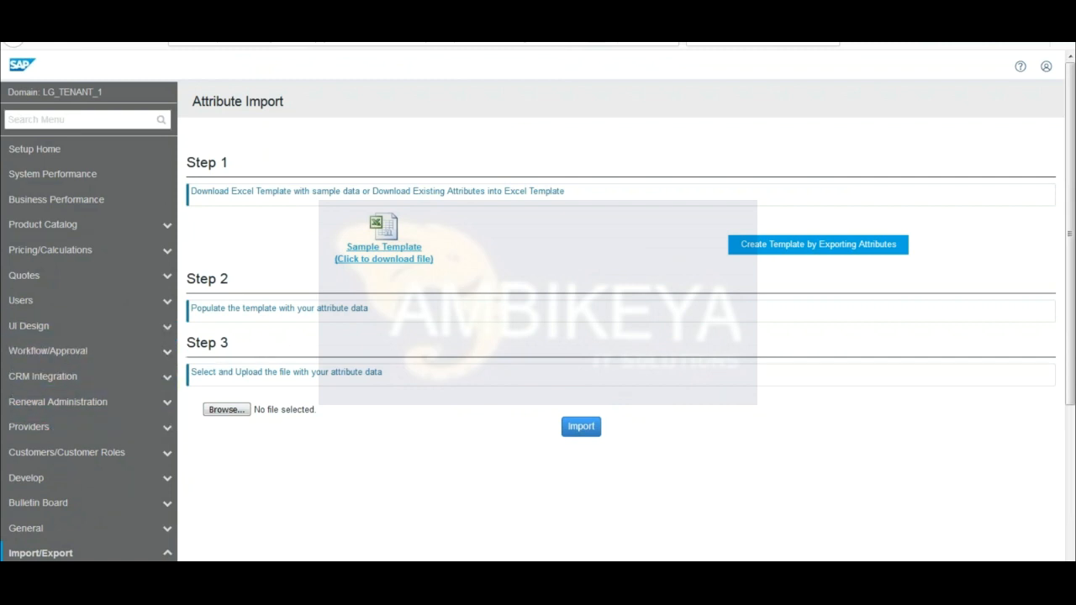
# Open 1_CPQ_Attributes_Import_Example from the Import Export folder and inspect System Id cells A2:A11 and the full Index header.
pyautogui.click(438, 156)
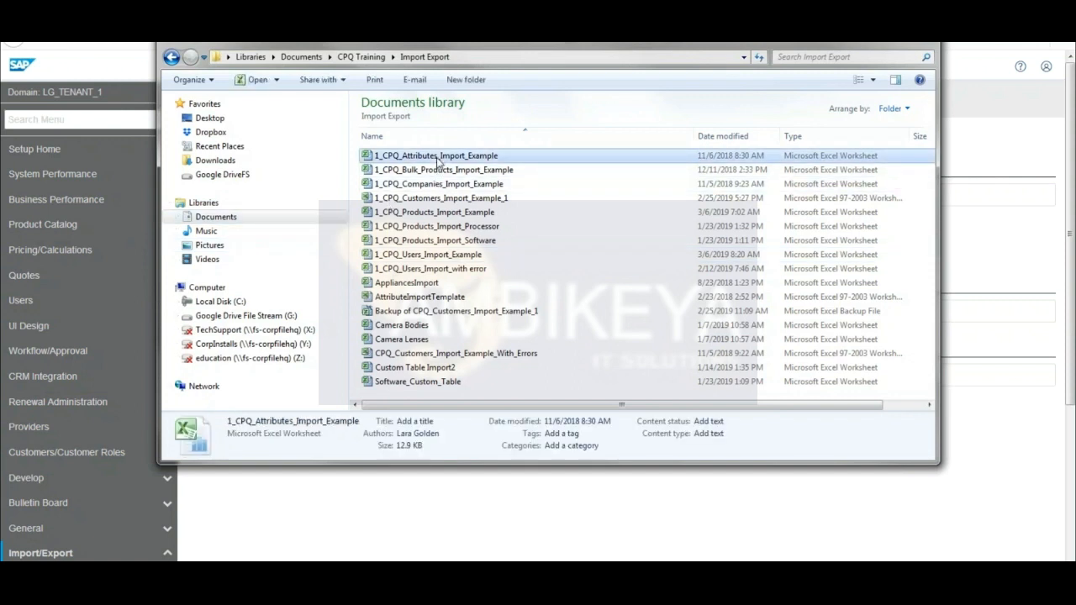
pyautogui.doubleClick(438, 163)
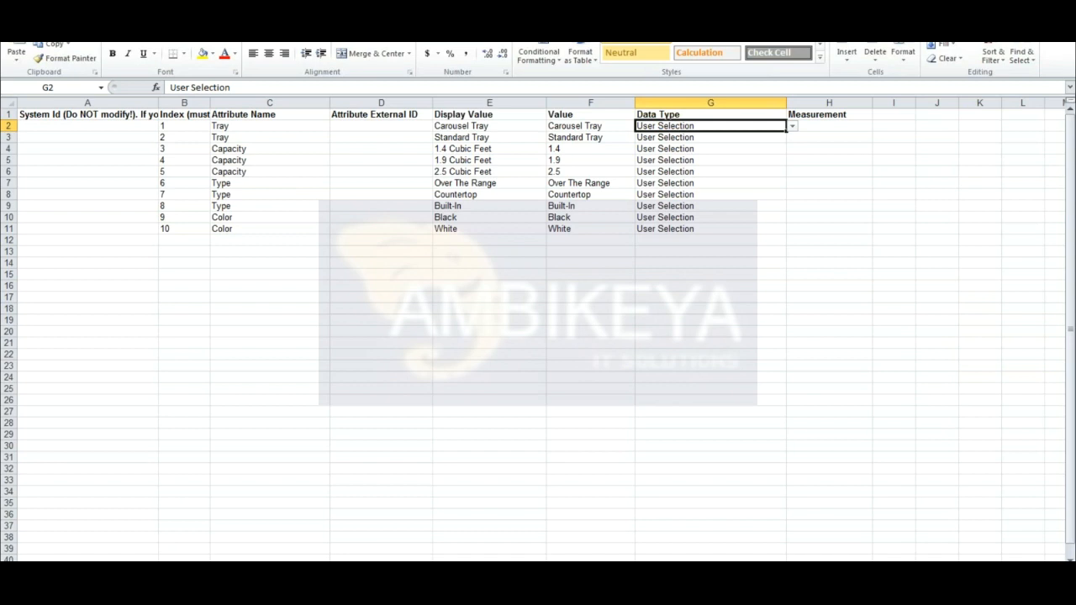
pyautogui.click(106, 128)
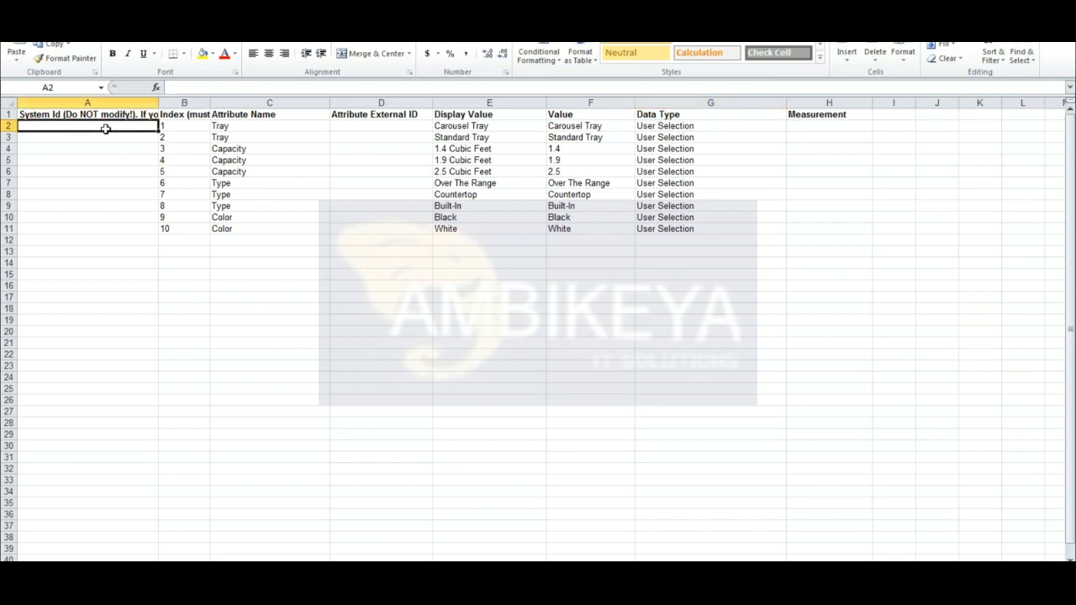
pyautogui.doubleClick(210, 102)
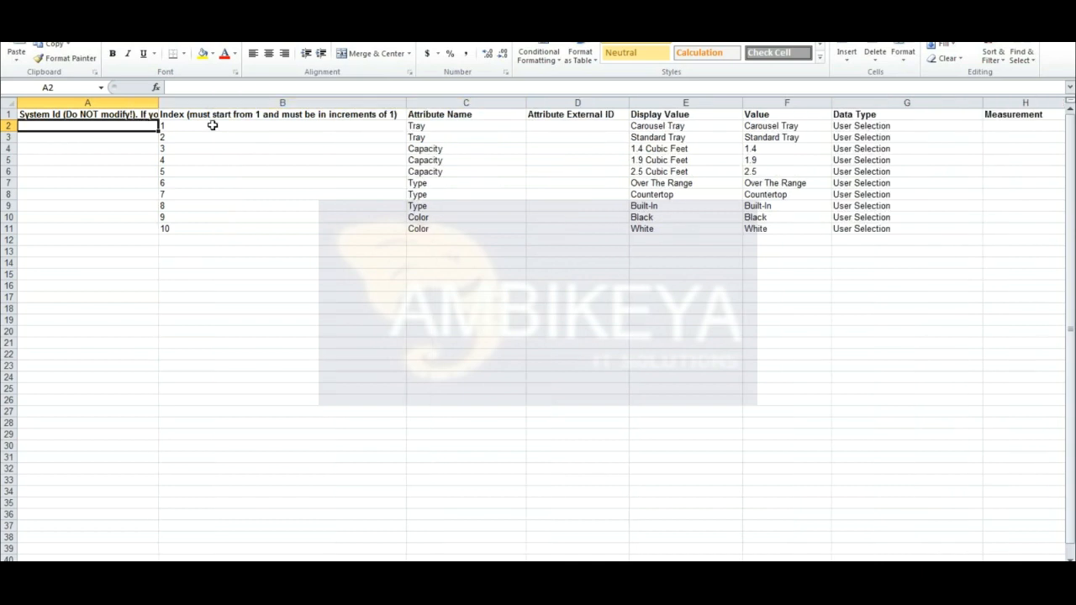
pyautogui.moveTo(95, 124); pyautogui.dragTo(102, 229)
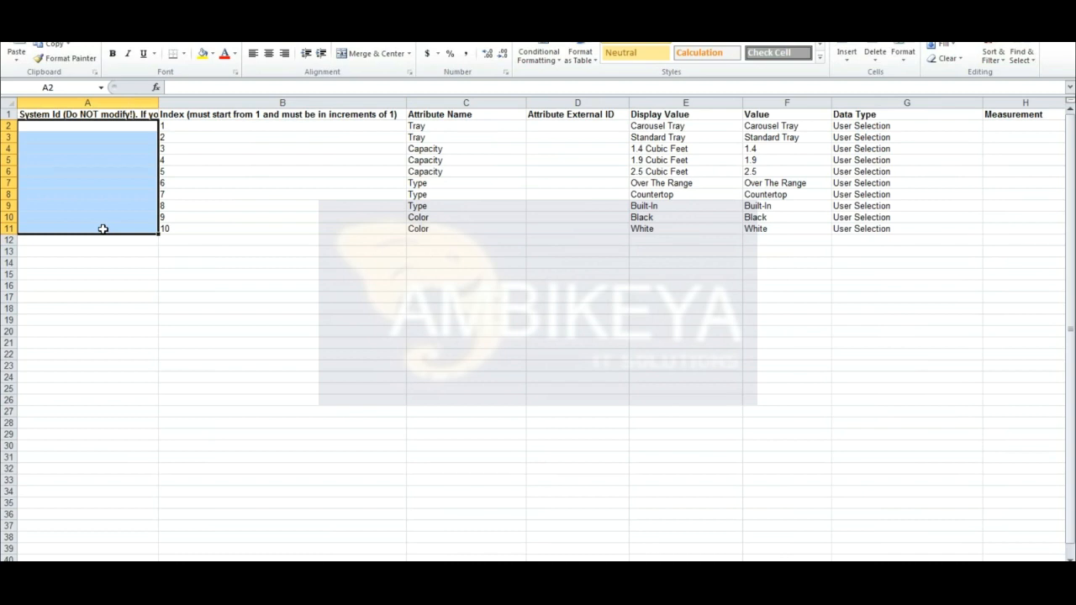
pyautogui.click(88, 126)
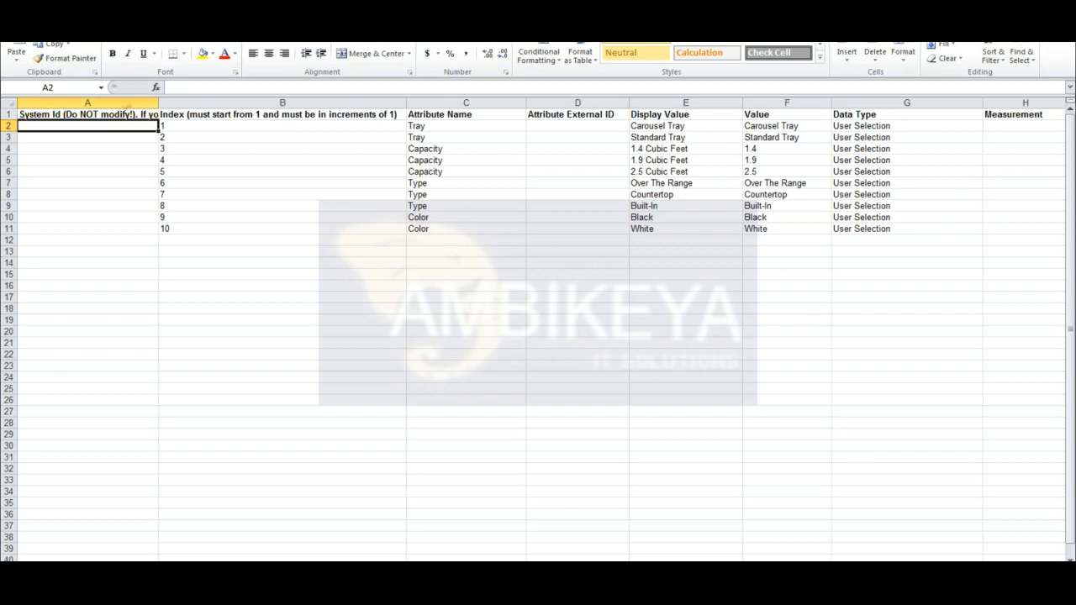
# Review the Index values in B2:B11 and narrow the Index column.
pyautogui.click(198, 126)
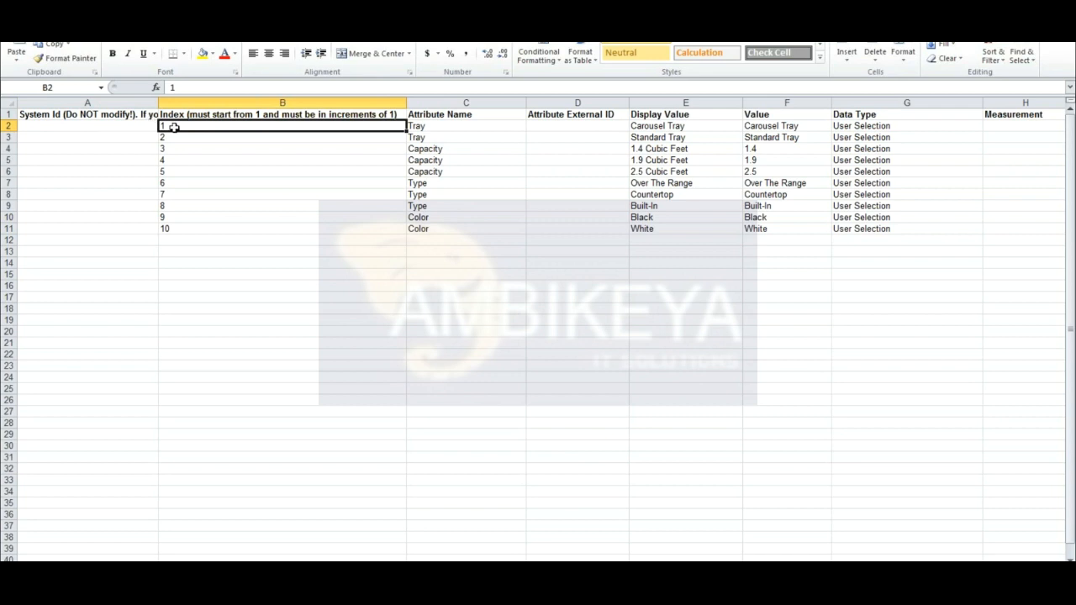
pyautogui.moveTo(174, 127); pyautogui.dragTo(182, 232)
pyautogui.click(181, 231)
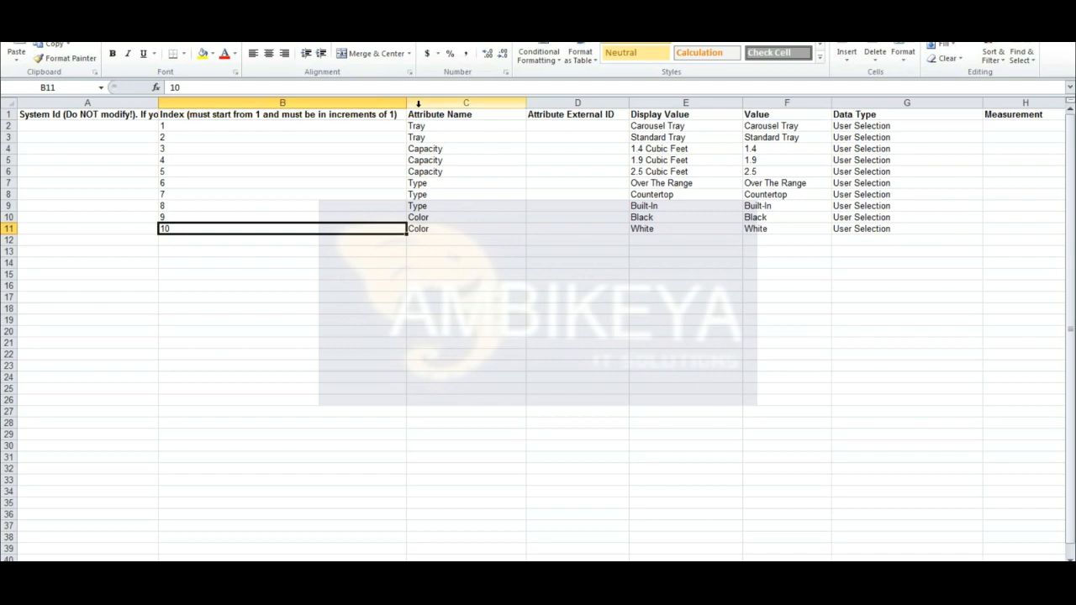
pyautogui.moveTo(406, 104); pyautogui.dragTo(309, 104)
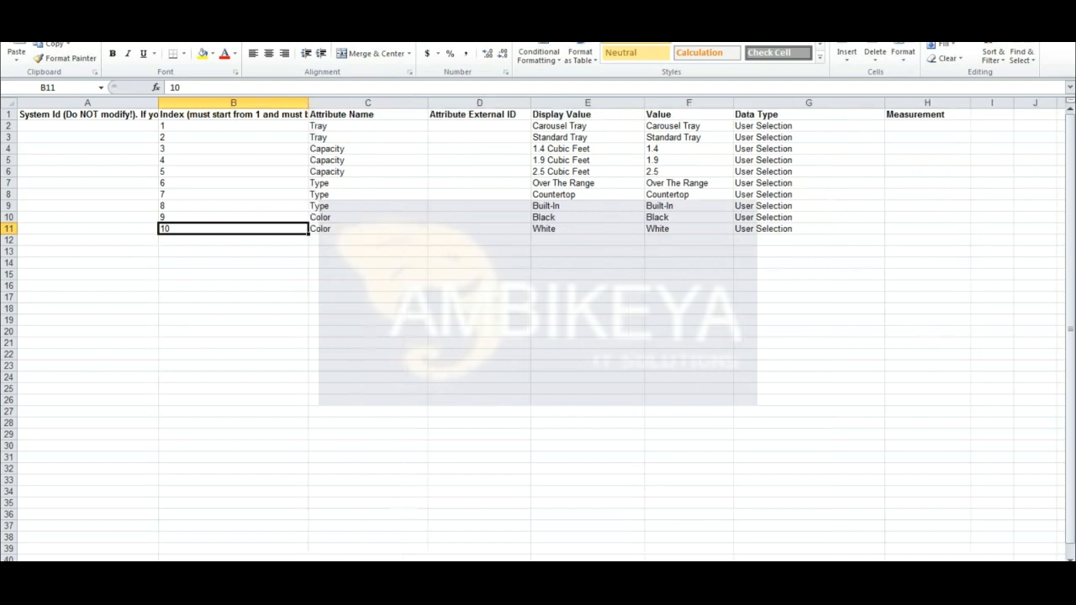
# Examine the Attribute Name, Display Value and Value entries of the first Tray record in row 2.
pyautogui.click(354, 126)
pyautogui.press('Right')
pyautogui.press('Right')
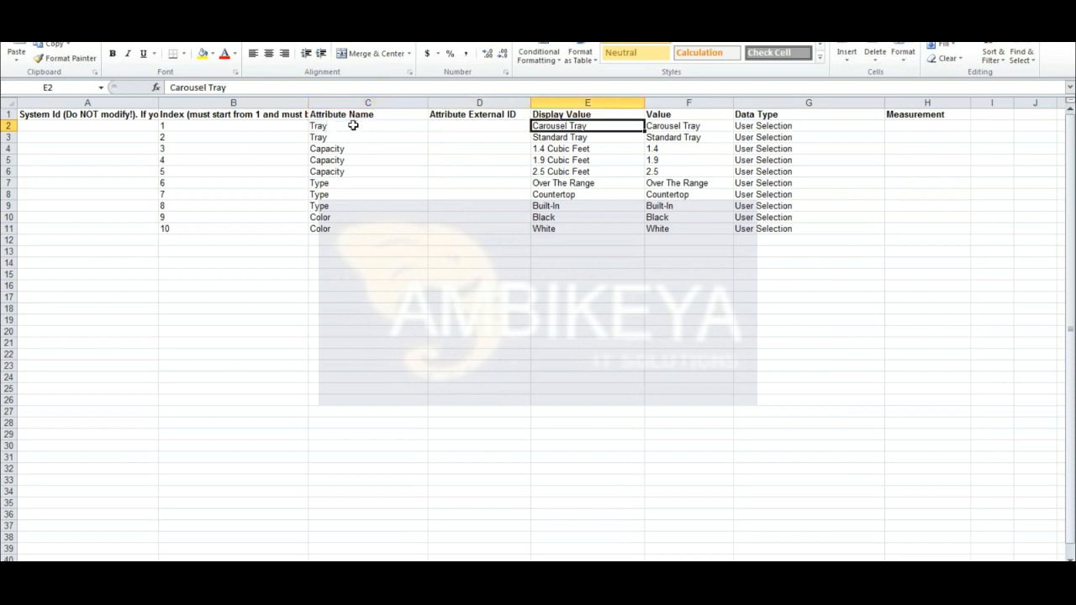
pyautogui.press('Right')
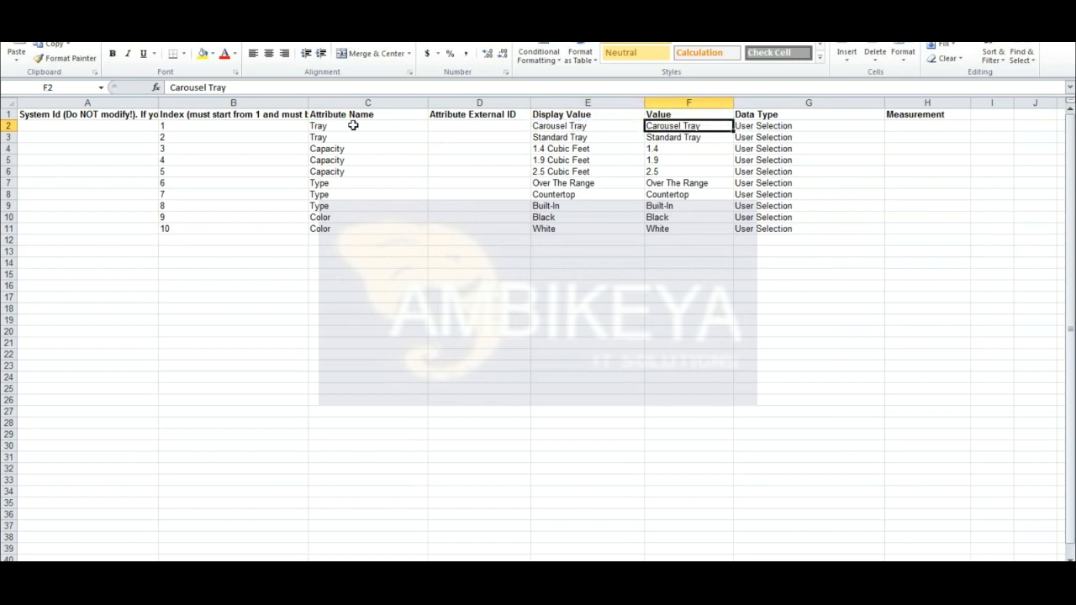
pyautogui.press('Left')
pyautogui.press('Left')
pyautogui.press('Left')
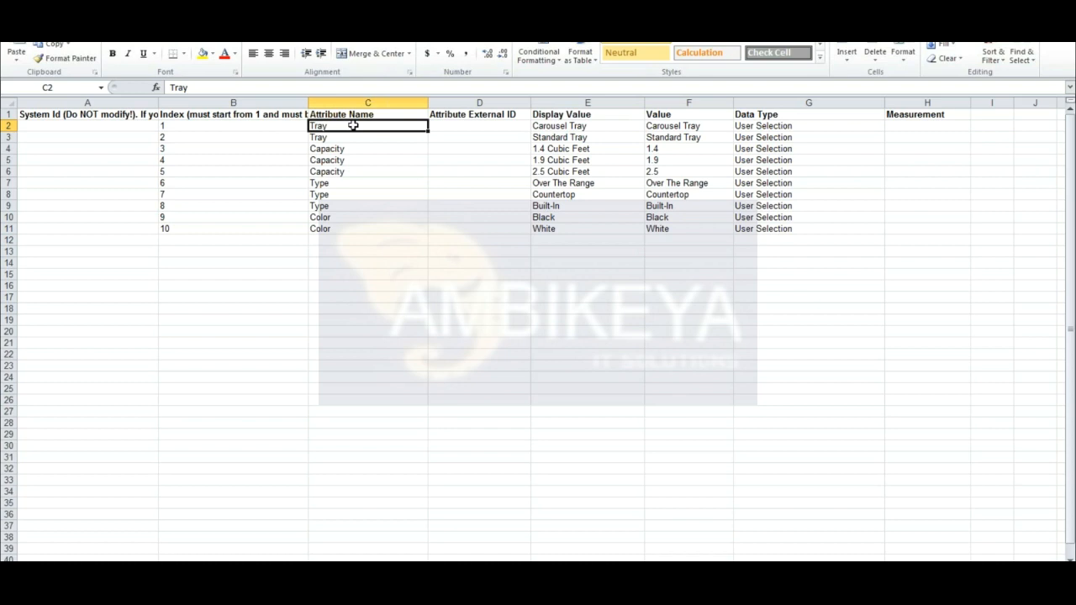
# Compare the repeated Tray attribute name in rows 2 and 3 with the two corresponding display values.
pyautogui.hotkey('shift', 'Down')
pyautogui.press('Up')
pyautogui.press('Down')
pyautogui.press('Right')
pyautogui.press('Right')
pyautogui.hotkey('shift', 'Down')
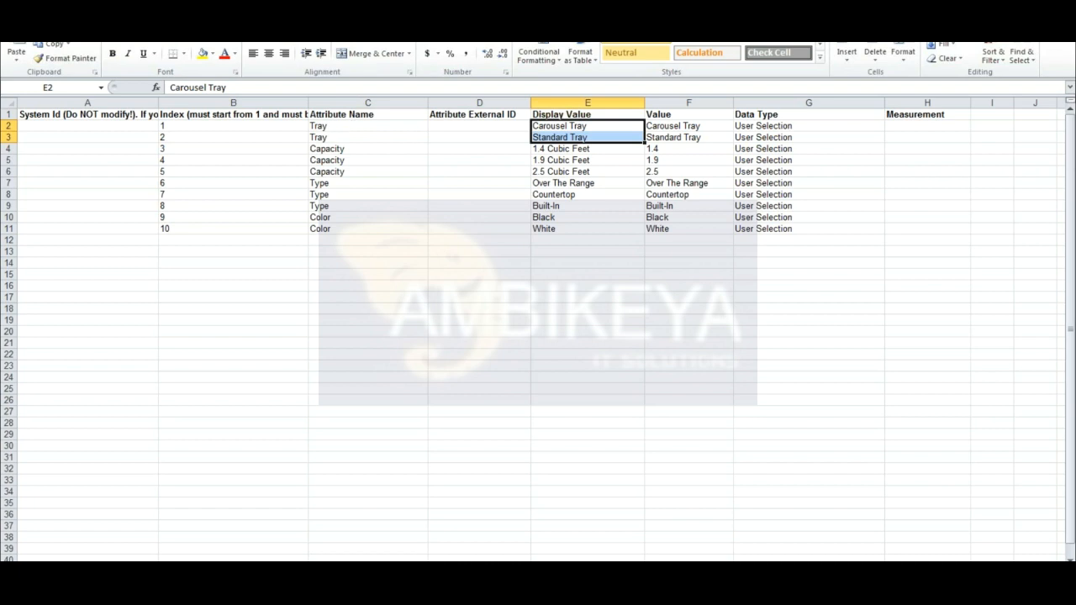
pyautogui.click(575, 126)
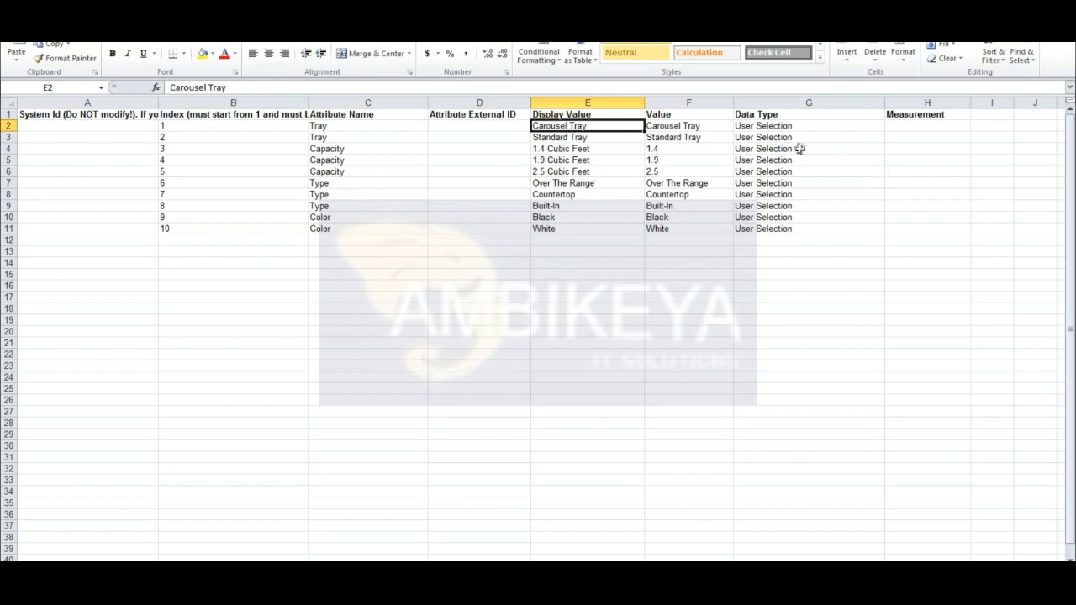
# Check the Data Type of the first record against the User Selection entry on the sheet of allowed data types.
pyautogui.click(782, 126)
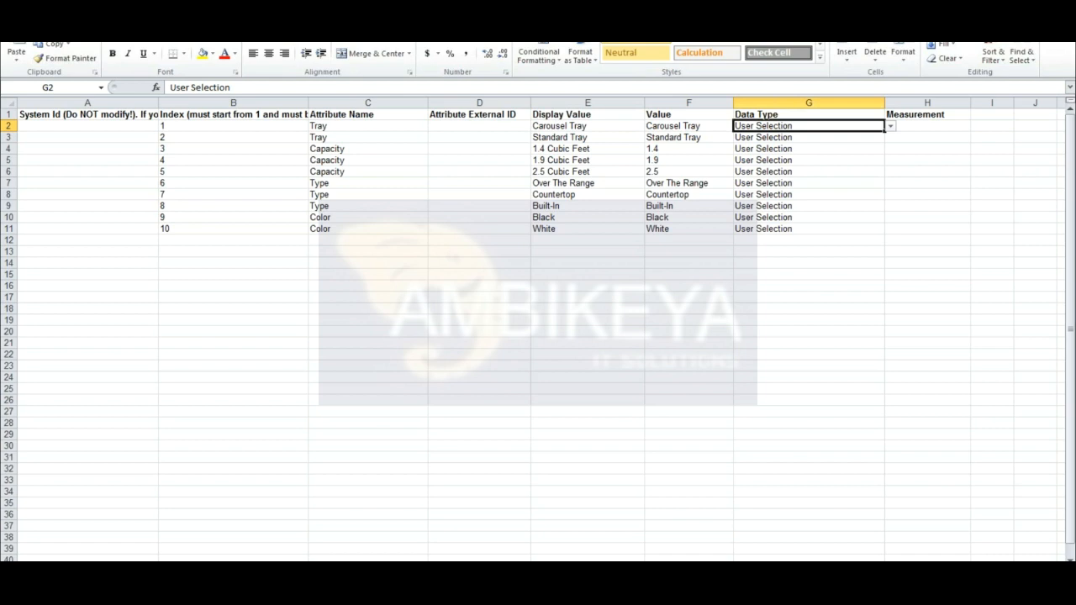
pyautogui.click(159, 570)
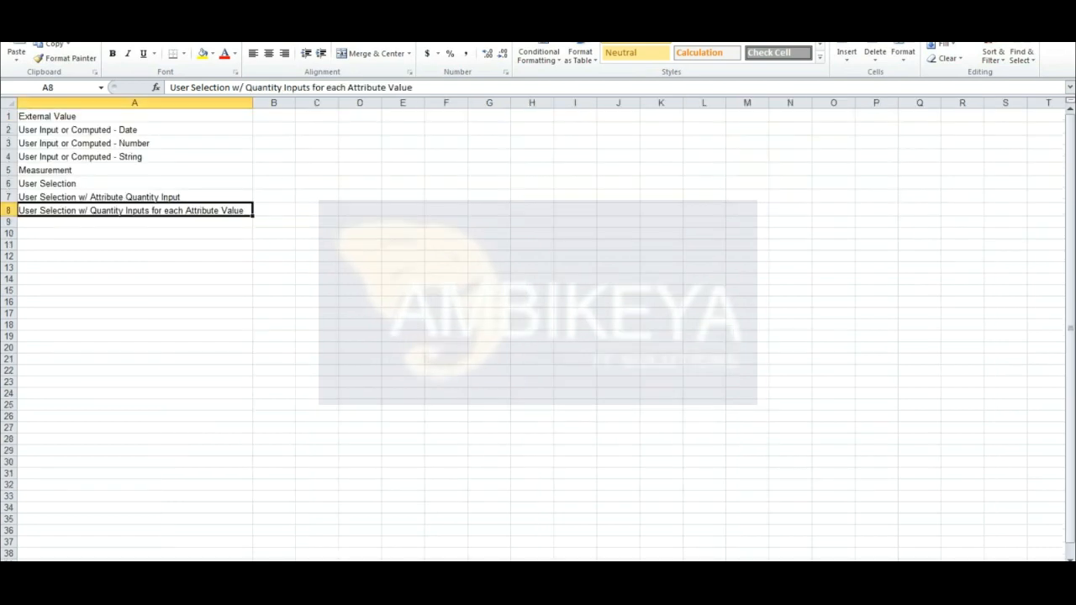
pyautogui.click(71, 182)
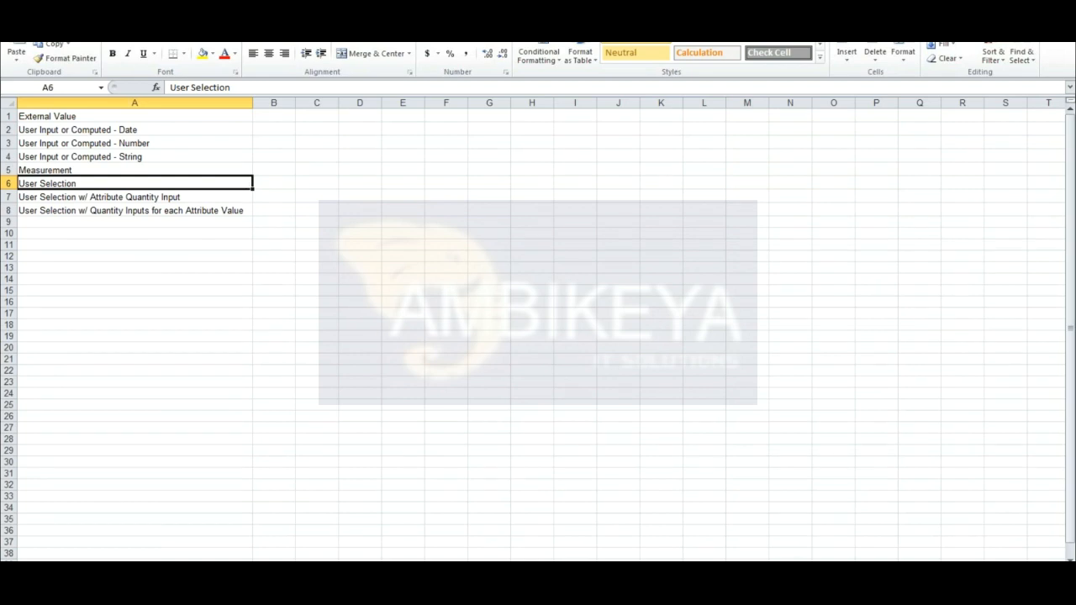
# Review the required fields and maximum file size on the restrictions sheet, and return to the attribute data sheet.
pyautogui.click(109, 568)
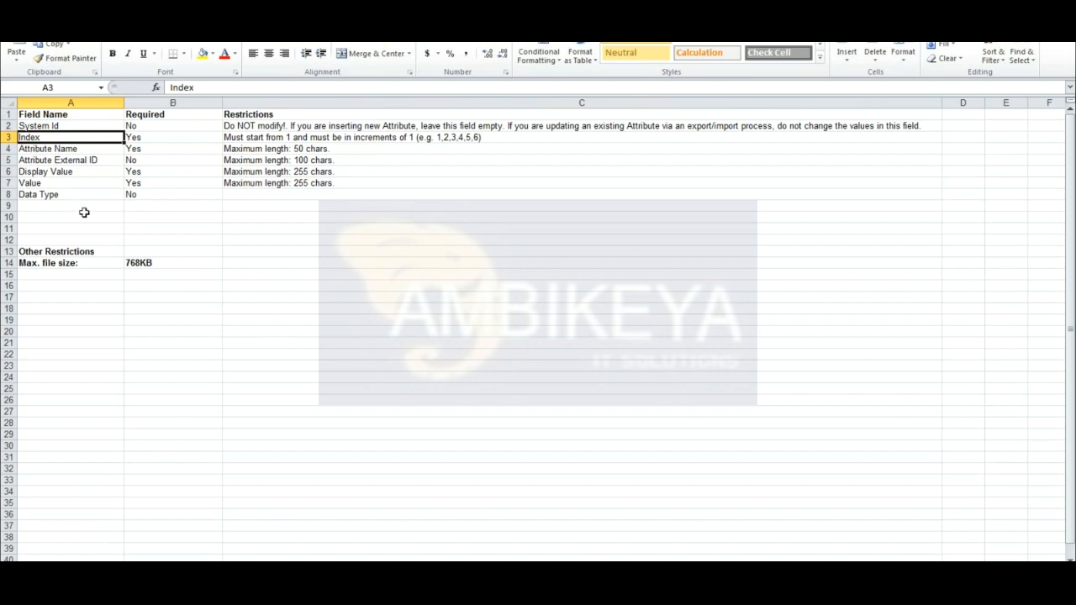
pyautogui.click(149, 261)
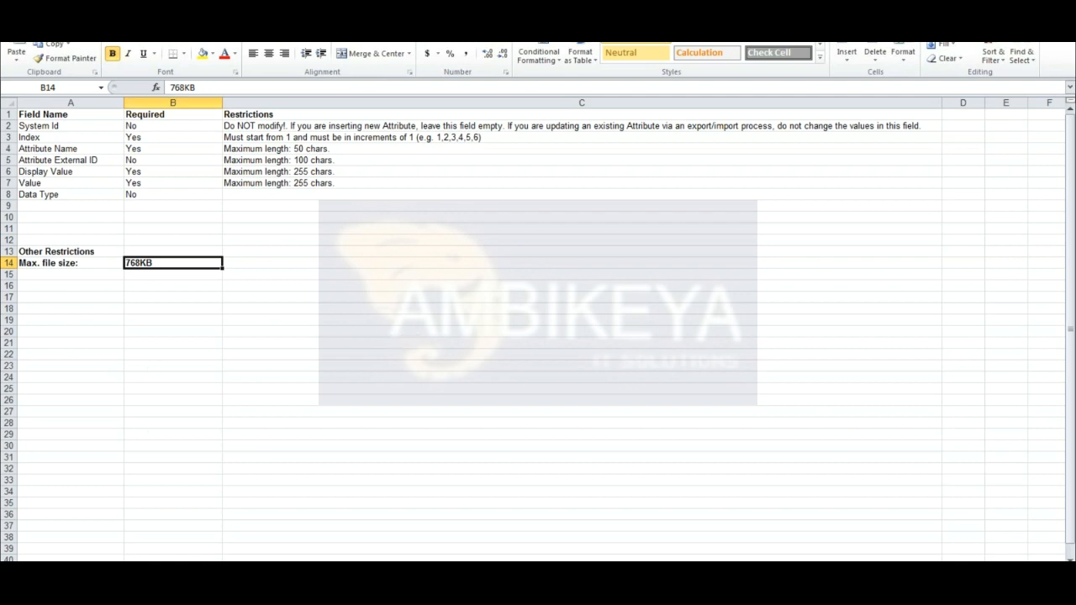
pyautogui.click(69, 570)
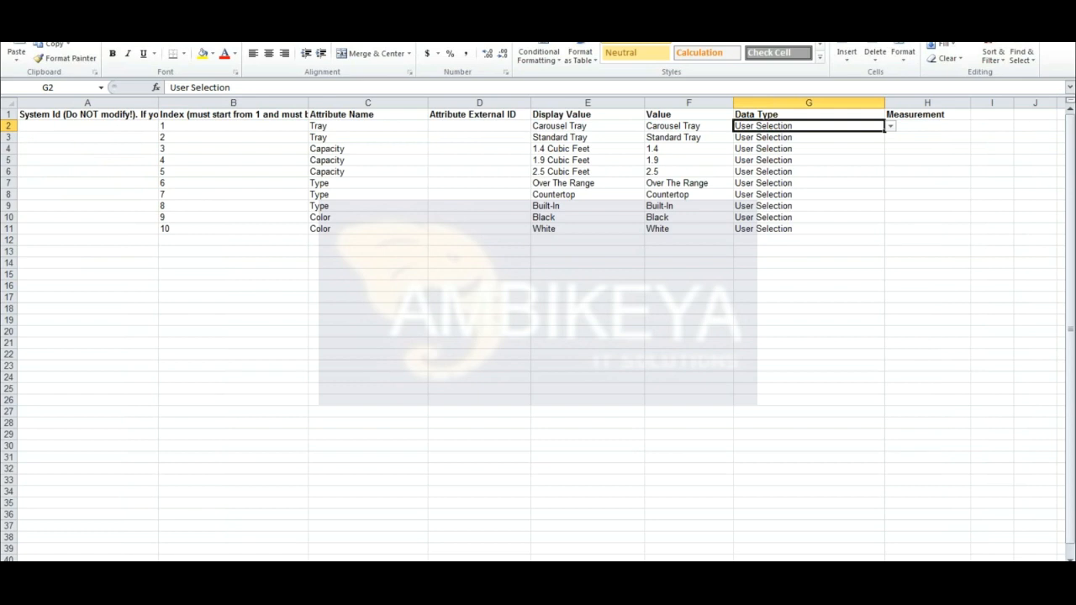
# Save and close 1_CPQ_Attributes_Import_Example, and close the Import Export folder window.
pyautogui.hotkey('alt', 'F4')
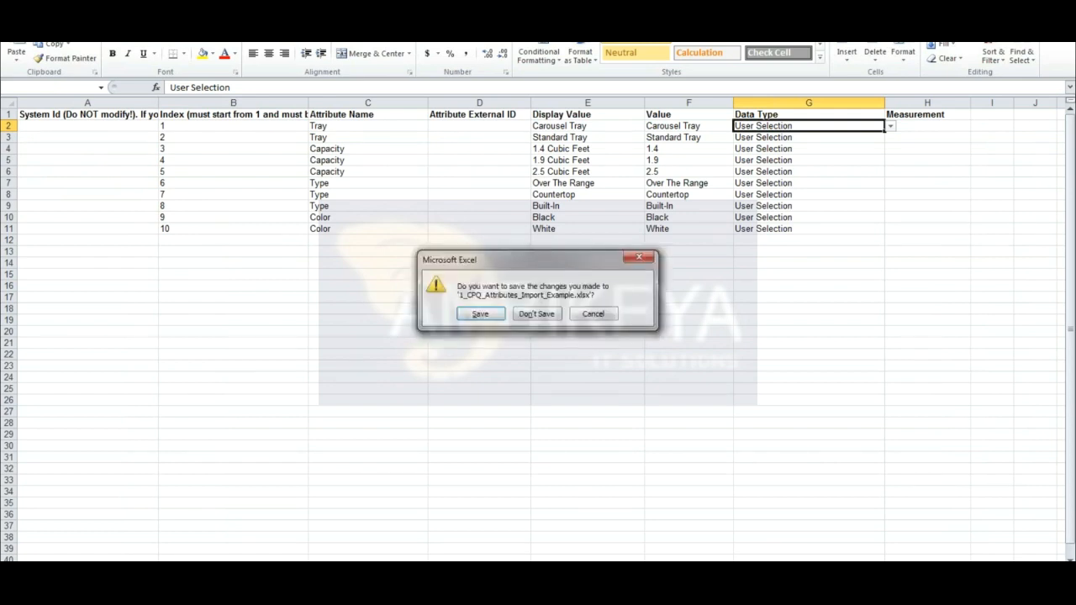
pyautogui.click(477, 316)
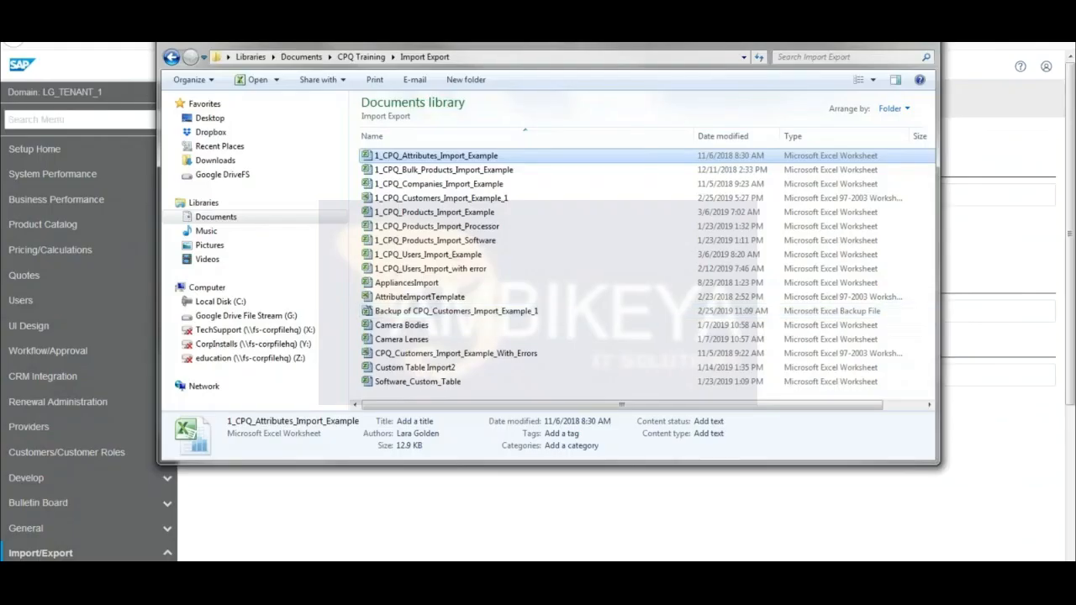
pyautogui.click(930, 37)
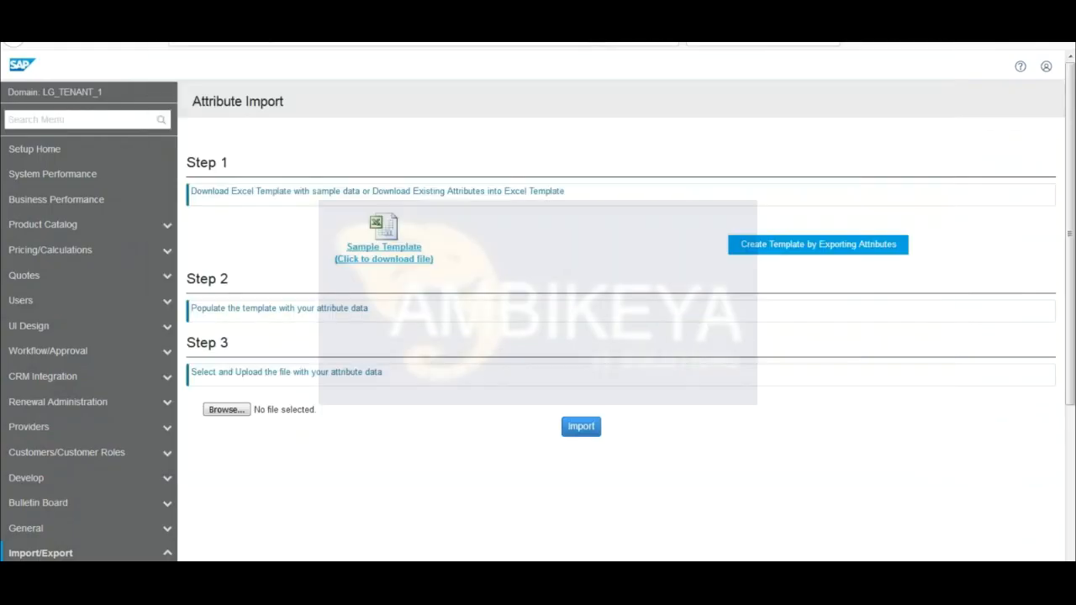
# Select 1_CPQ_Attributes_Import_Example from the Import Export folder as the attribute data file and upload it for import.
pyautogui.click(225, 410)
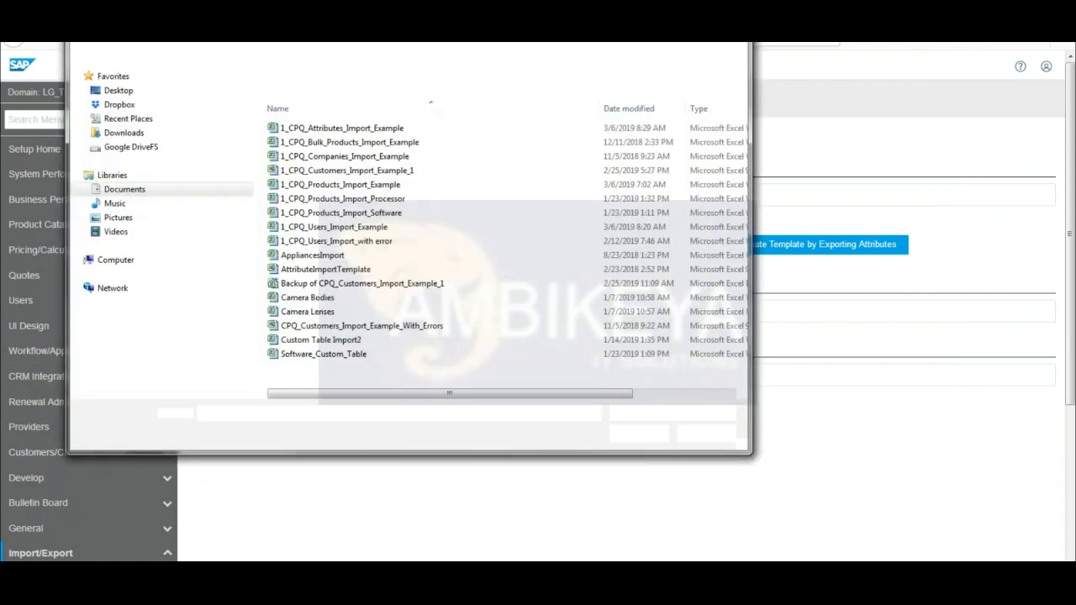
pyautogui.click(367, 130)
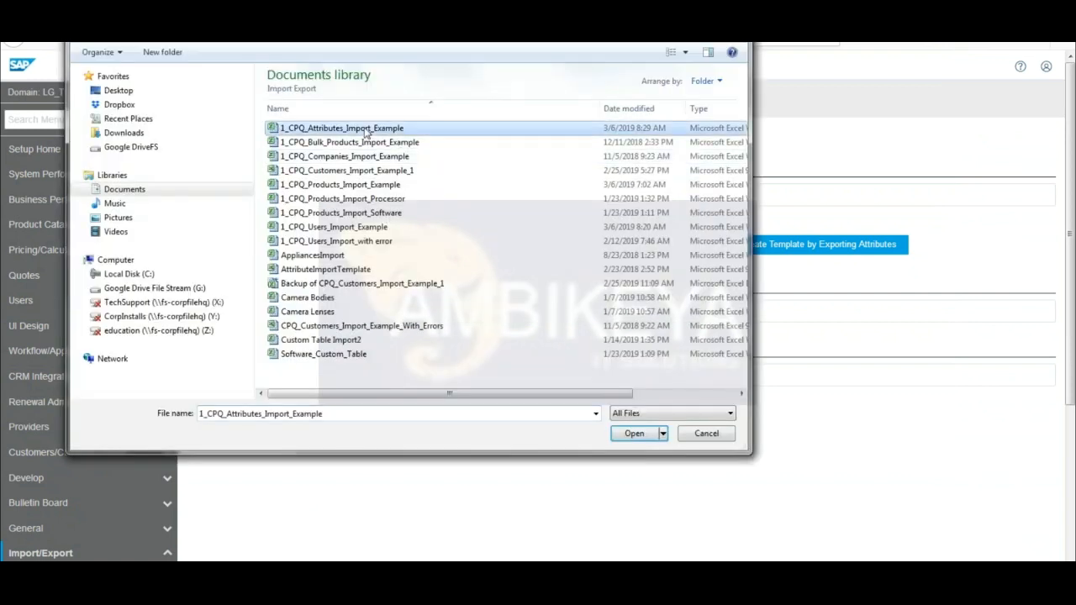
pyautogui.click(636, 434)
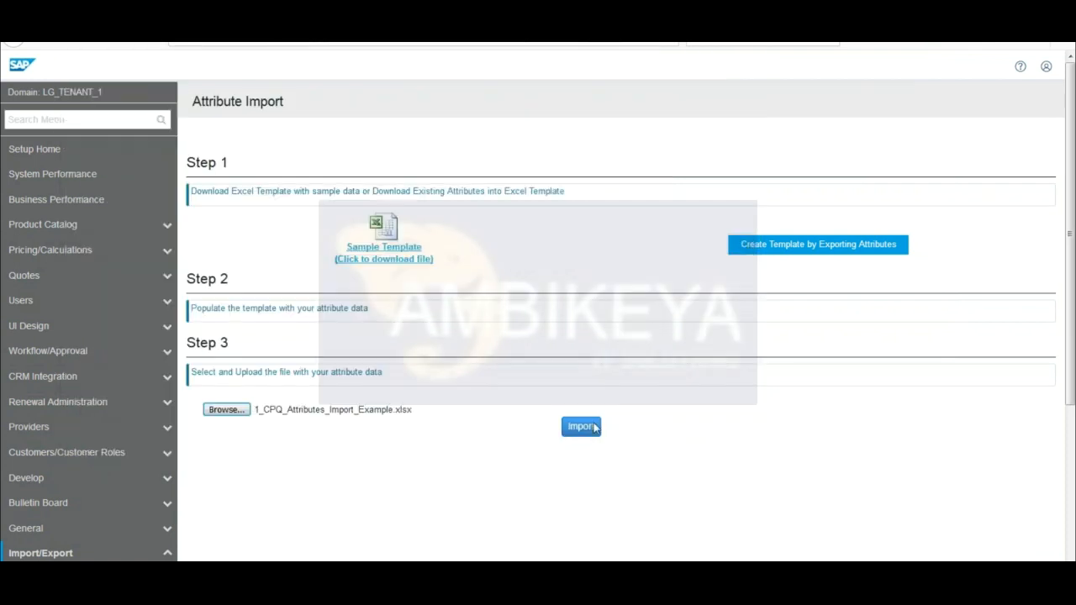
pyautogui.click(588, 432)
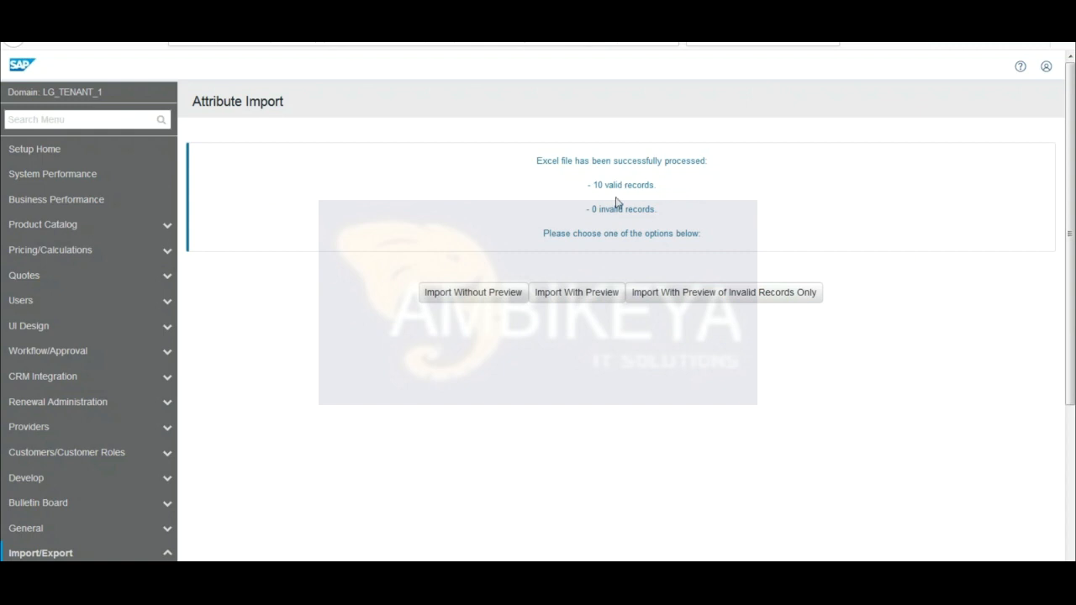
# Preview the attribute records for import, and open 1_CPQ_Customers_Import_Example_1 from the Import Export folder.
pyautogui.click(571, 295)
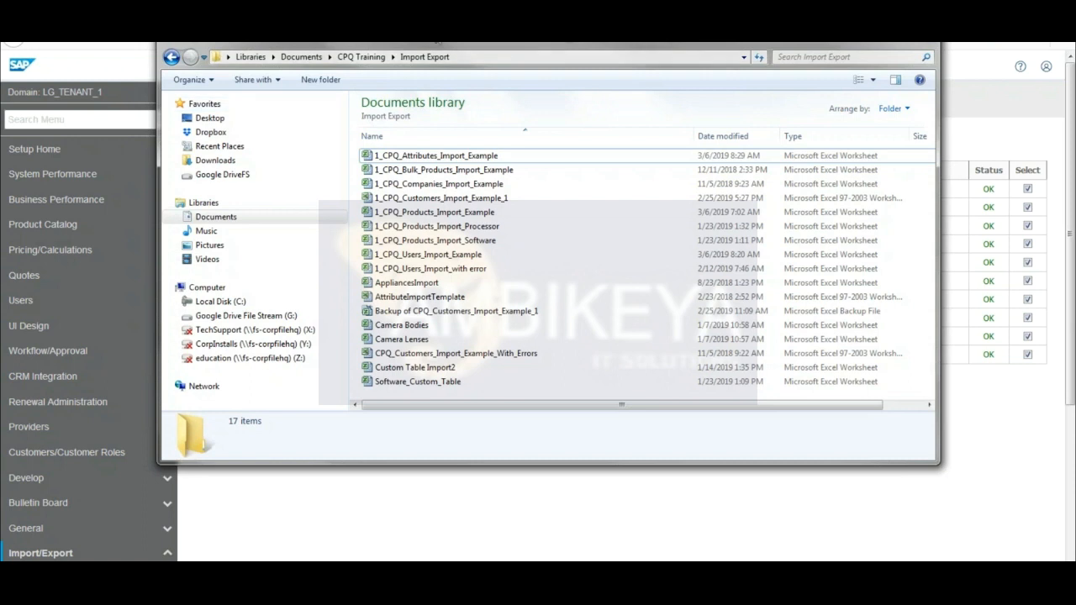
pyautogui.click(427, 200)
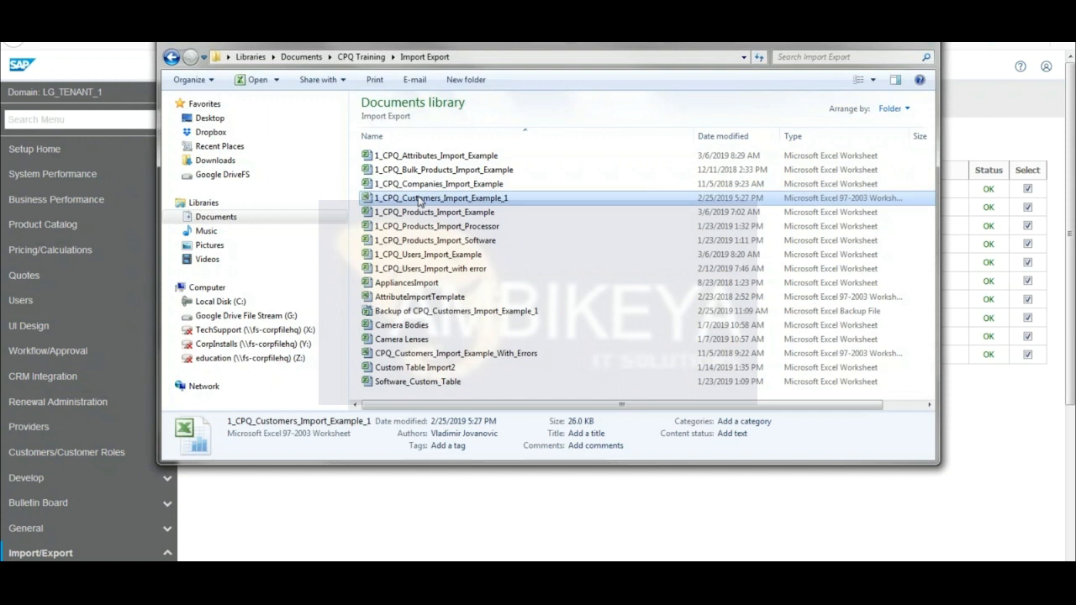
pyautogui.doubleClick(419, 200)
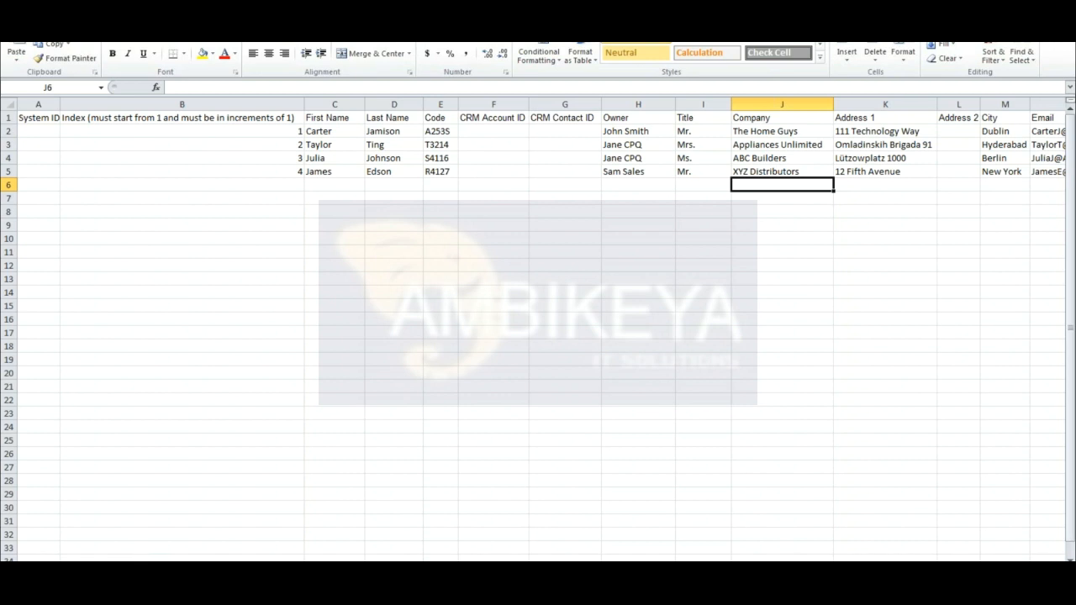
# Review the customer sheet's columns from System ID and Index through to Active, and return to the first columns.
pyautogui.click(41, 129)
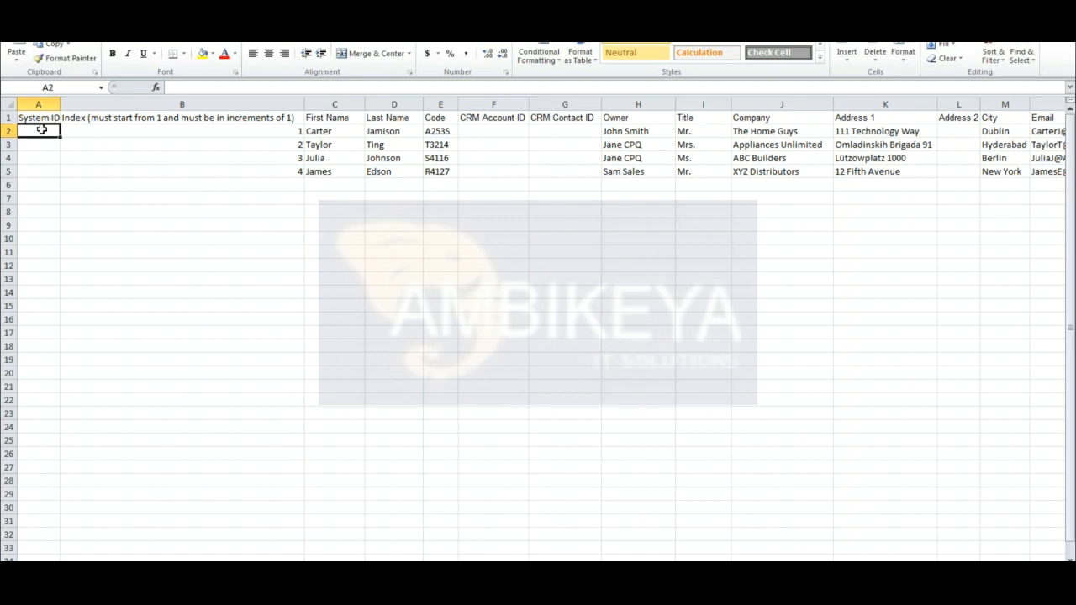
pyautogui.click(104, 129)
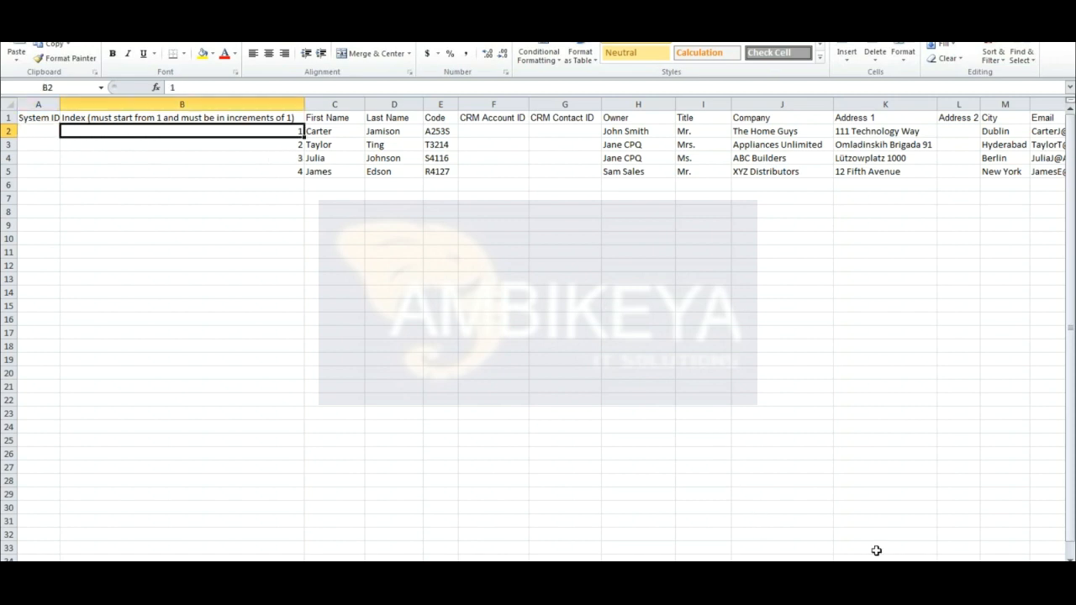
pyautogui.hscroll(1, 538, 328)
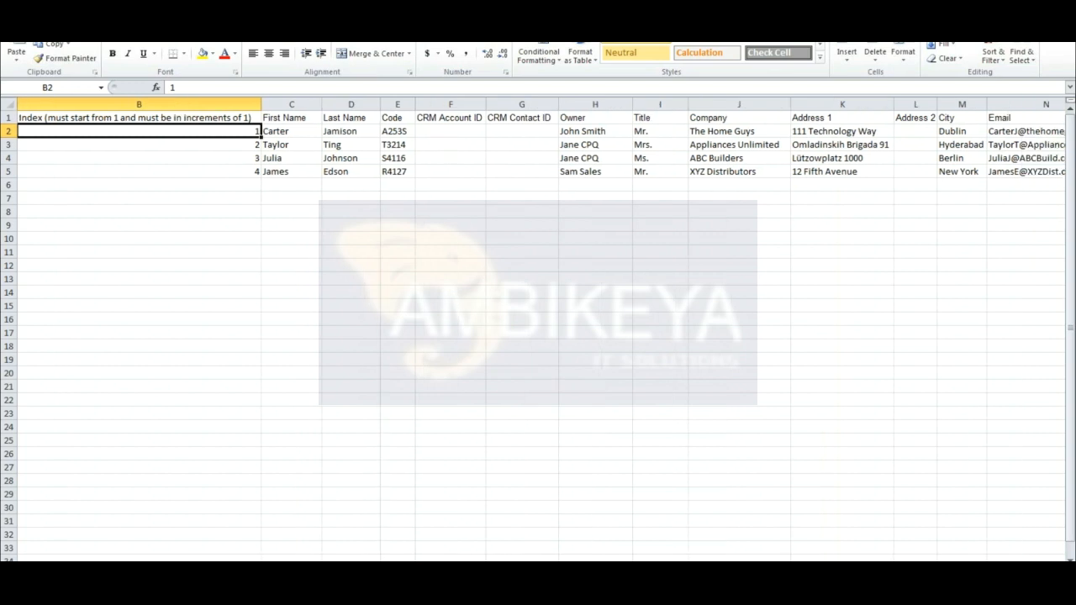
pyautogui.hscroll(3, 538, 328)
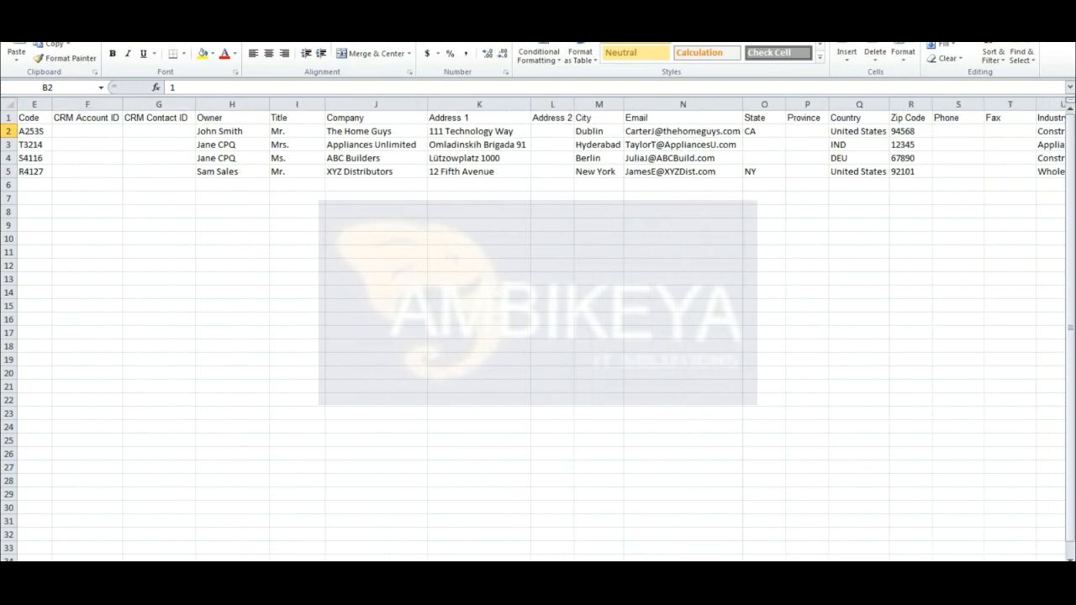
pyautogui.hscroll(3, 539, 328)
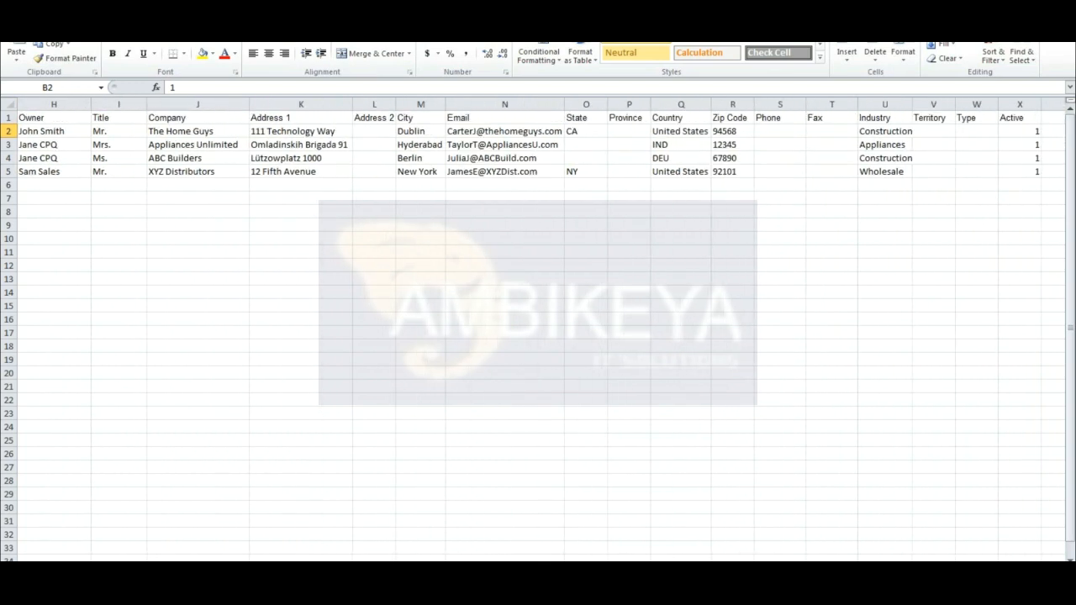
pyautogui.hscroll(3, 538, 328)
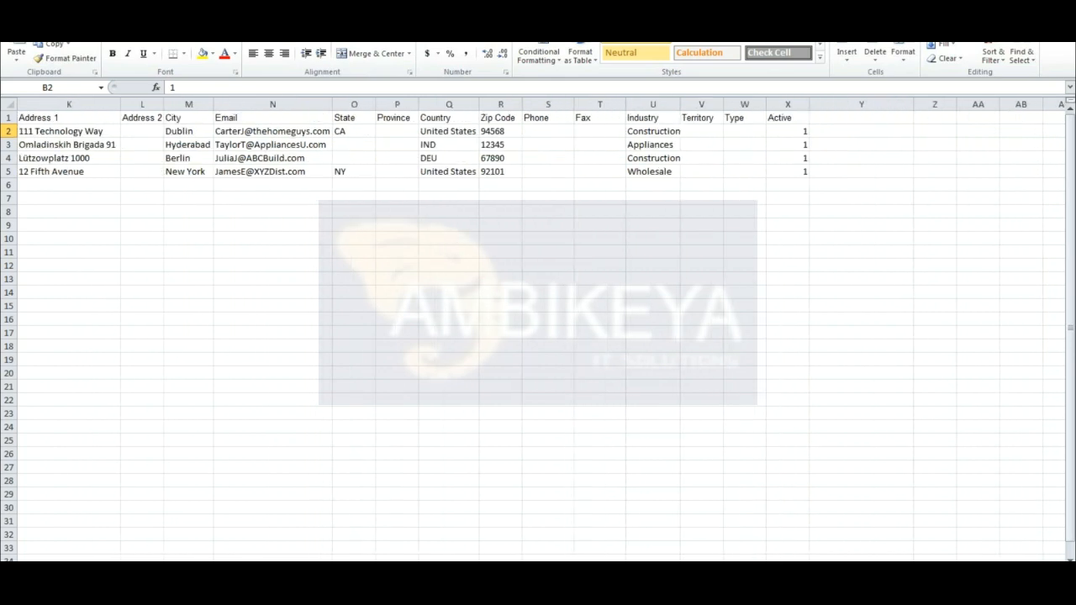
pyautogui.moveTo(883, 570); pyautogui.dragTo(786, 570)
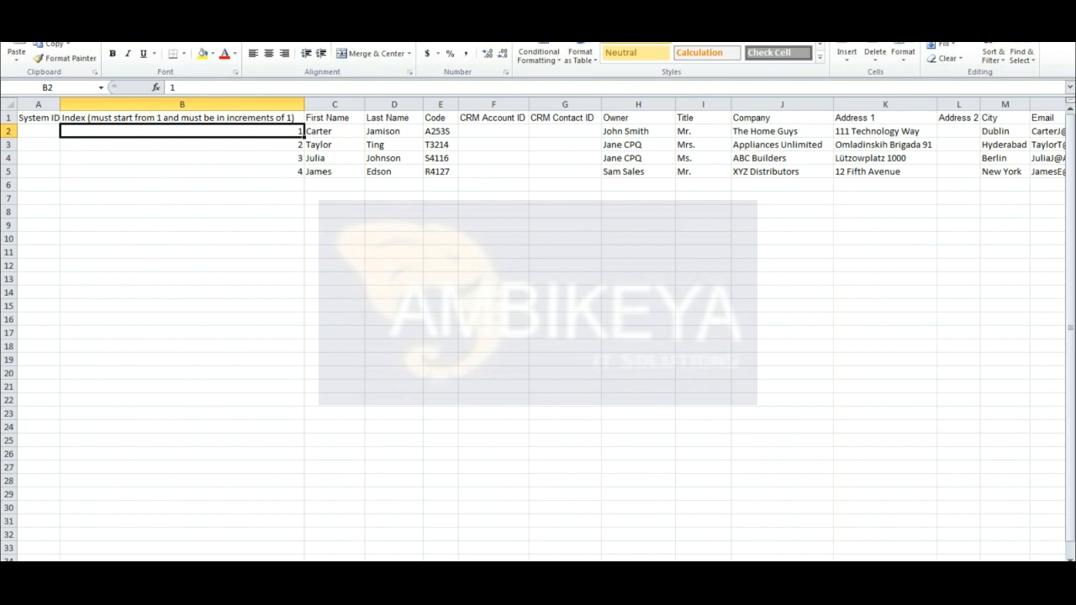
# Step through the first customer record's fields from First Name to Country, checking the Email, State and Province cells.
pyautogui.press('Right')
pyautogui.press('Right')
pyautogui.press('Right')
pyautogui.press('Right')
pyautogui.press('Right')
pyautogui.press('Right')
pyautogui.press('Right')
pyautogui.press('Right')
pyautogui.press('Right')
pyautogui.press('Right')
pyautogui.press('Right')
pyautogui.press('Right')
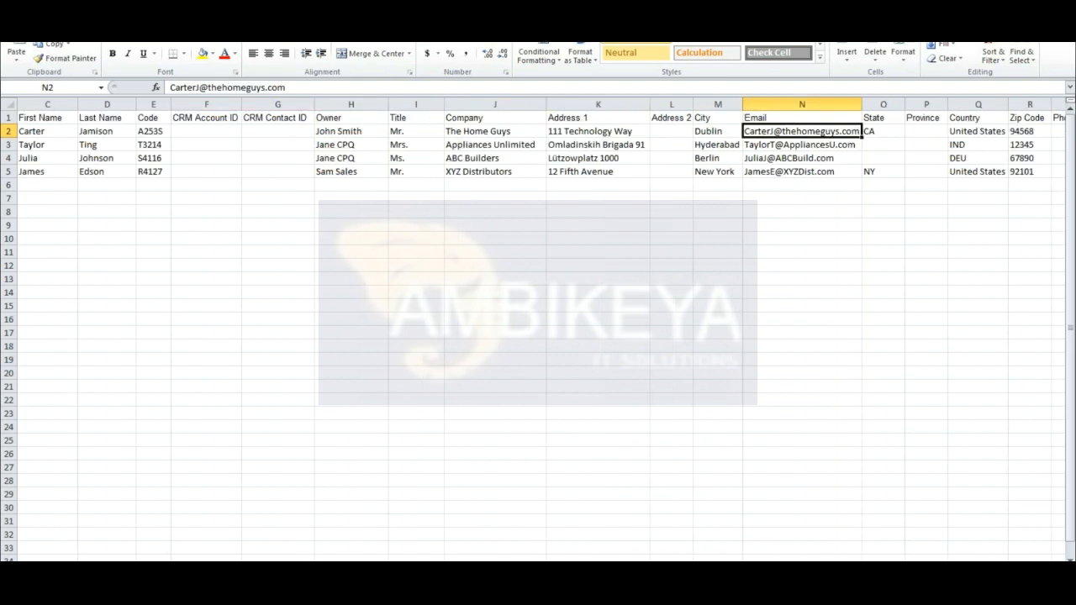
pyautogui.press('Left')
pyautogui.press('Right')
pyautogui.press('Right')
pyautogui.press('Right')
pyautogui.press('Right')
pyautogui.press('Left')
pyautogui.press('Left')
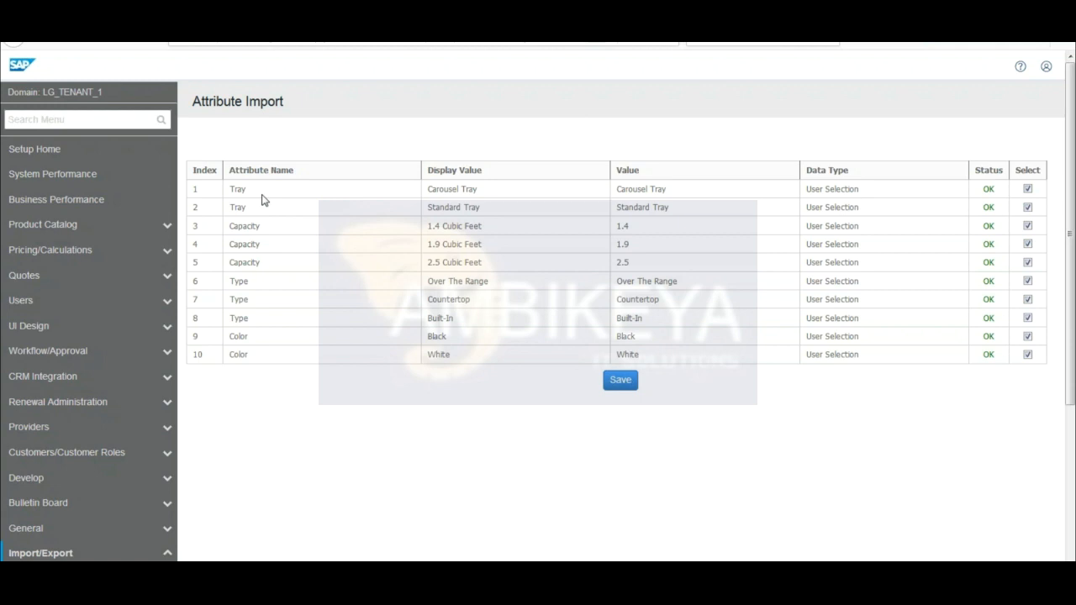
# Save the previewed attributes in CPQ, and search the product catalog's attributes for Color.
pyautogui.click(624, 383)
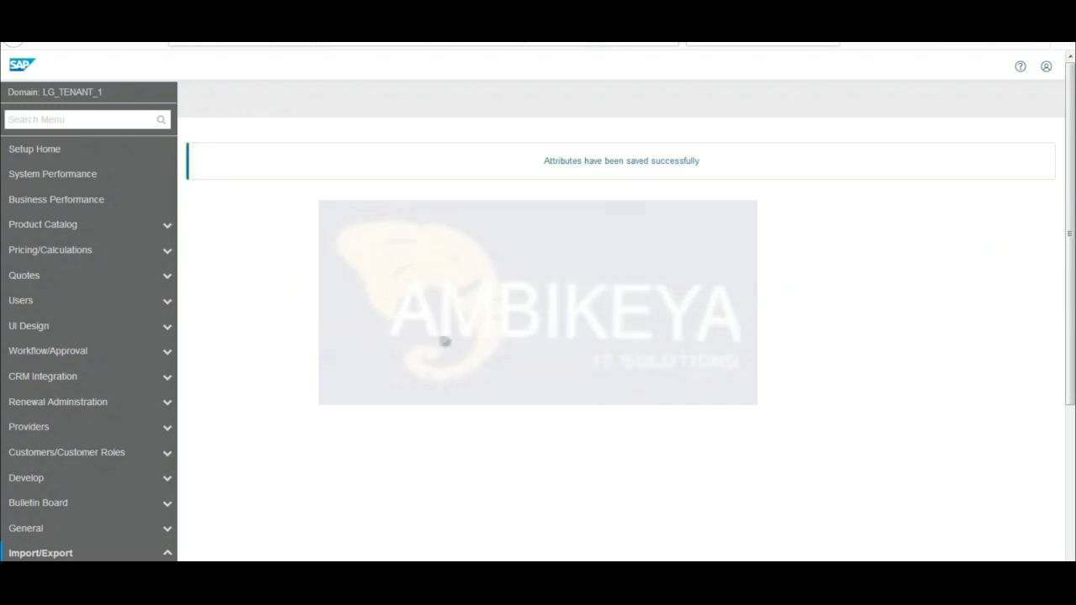
pyautogui.click(68, 235)
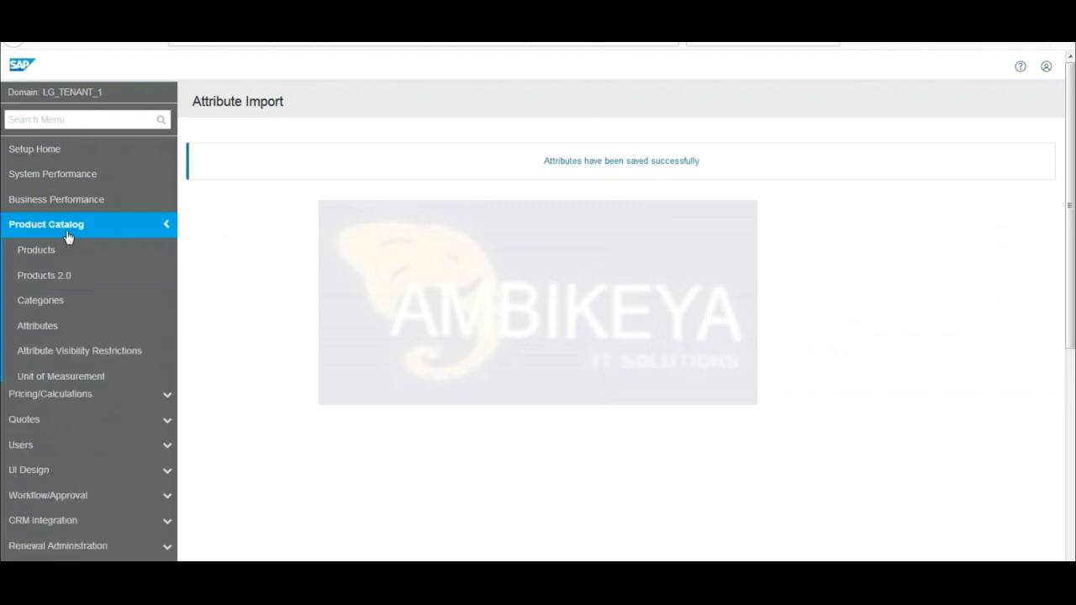
pyautogui.click(53, 331)
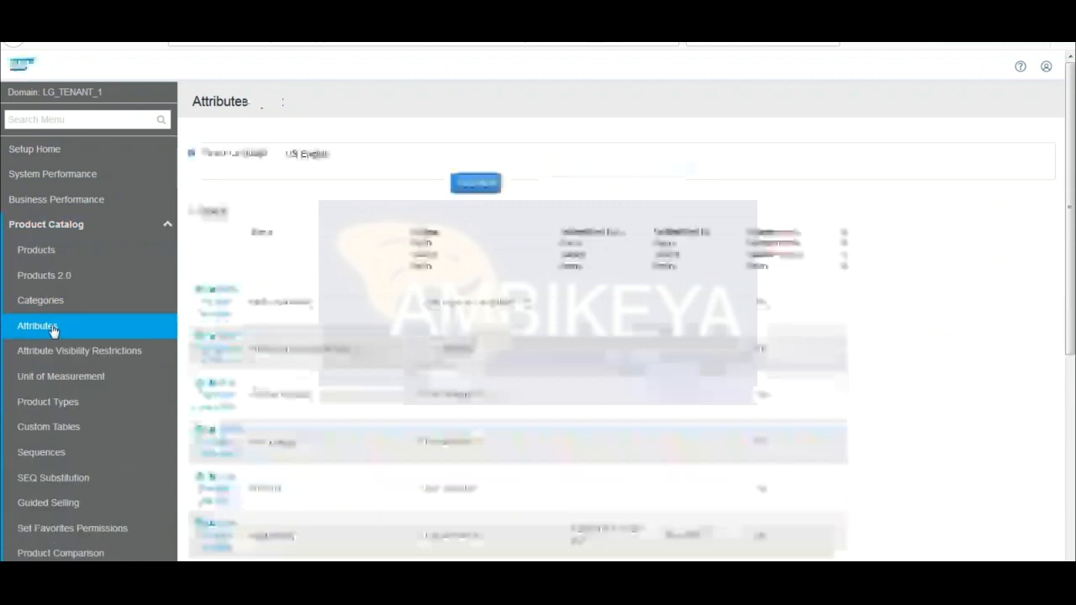
pyautogui.click(318, 211)
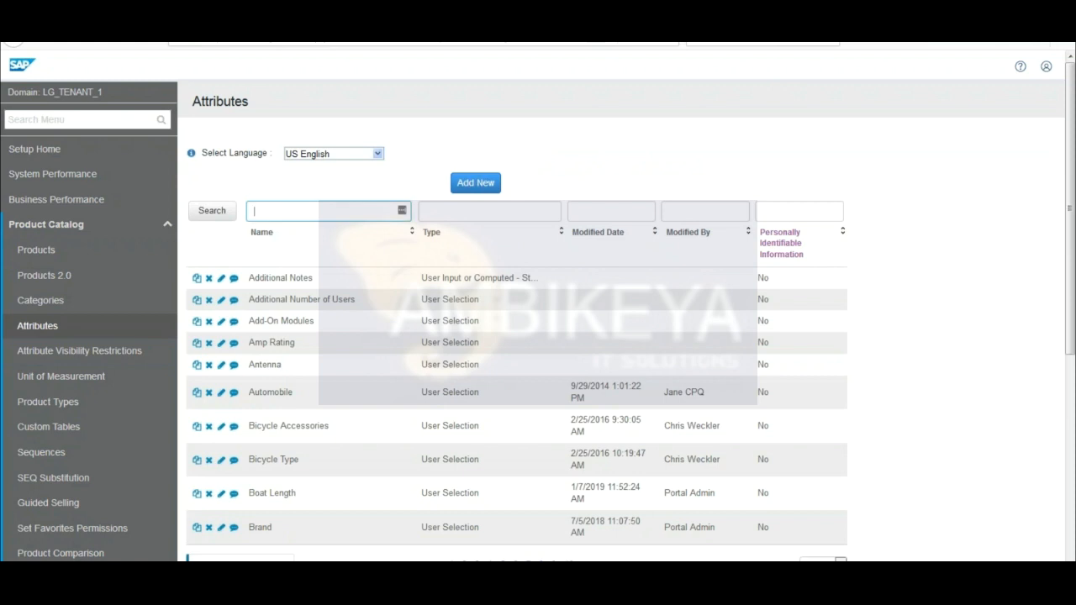
pyautogui.write('Color')
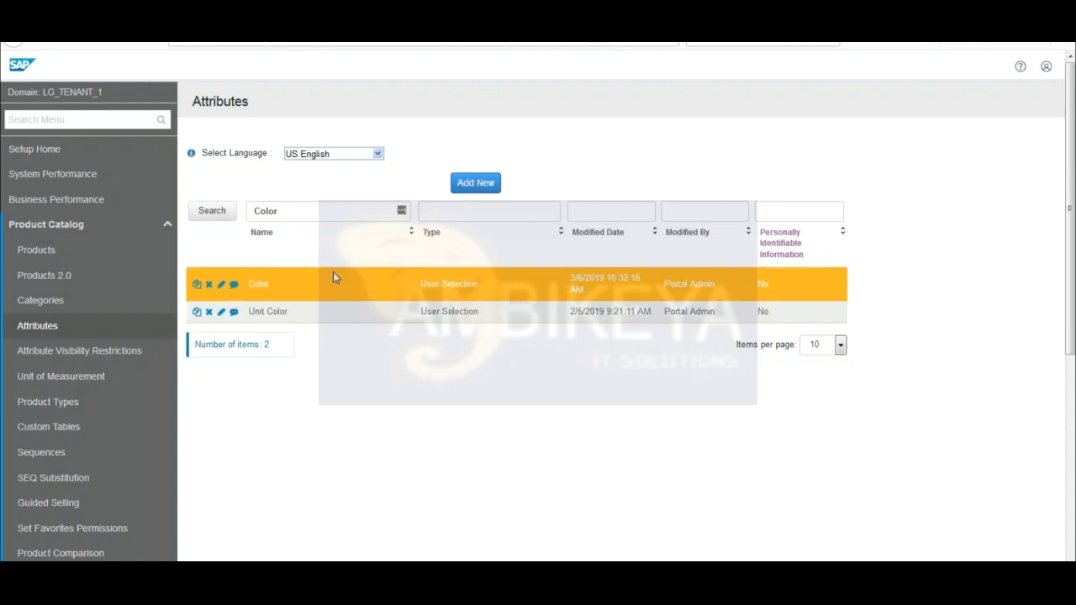
# Open the Color attribute for editing and check the system ID of its Black value.
pyautogui.click(223, 287)
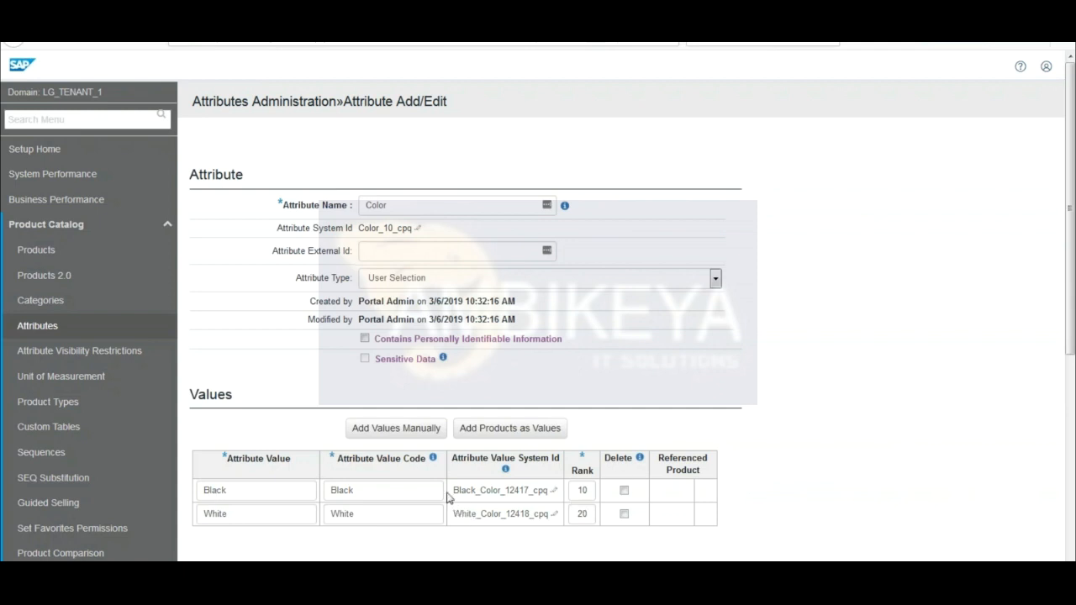
pyautogui.moveTo(454, 492); pyautogui.dragTo(550, 492)
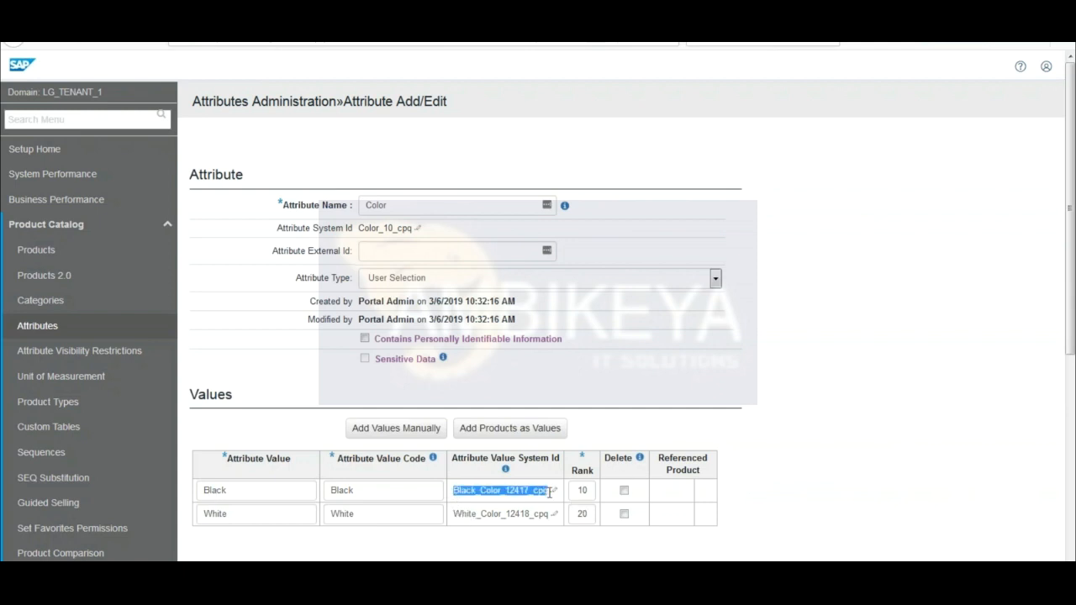
pyautogui.click(797, 437)
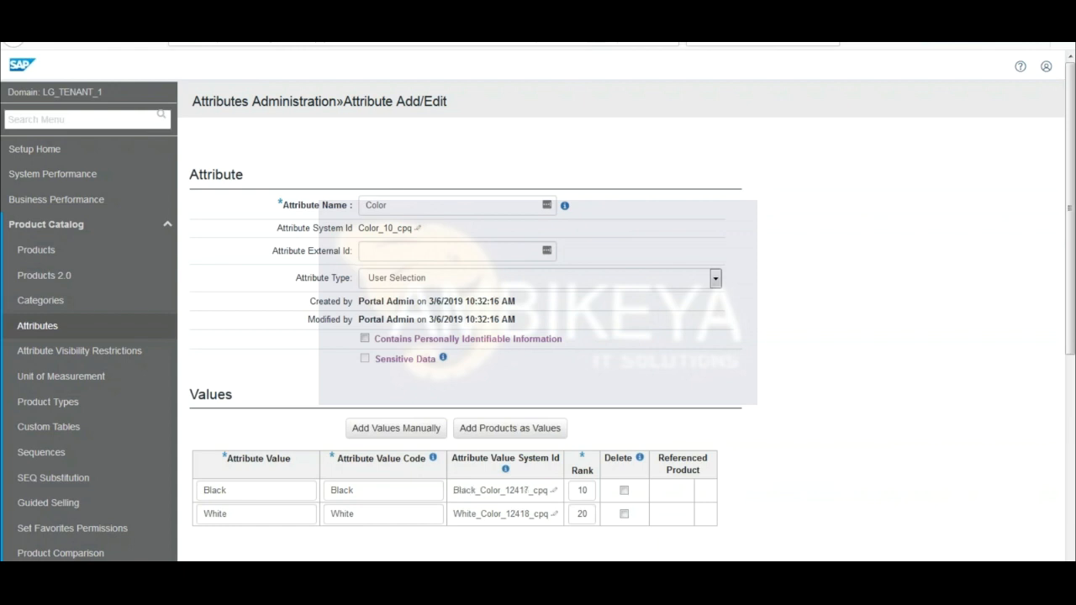
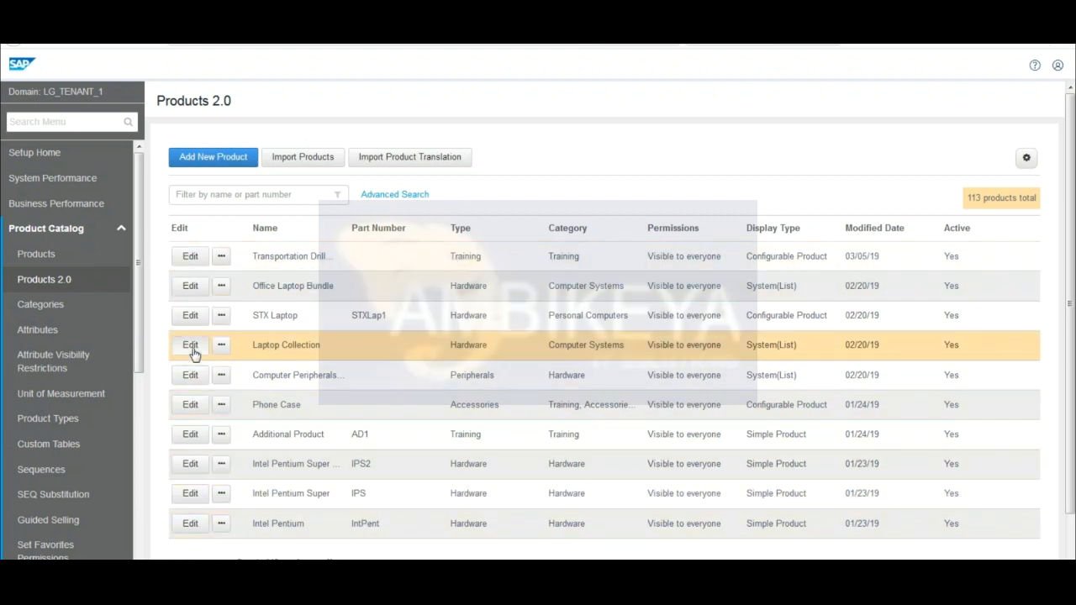
# Open the STX Laptop product and review its definition, including product type, part number, category and pricing.
pyautogui.click(191, 315)
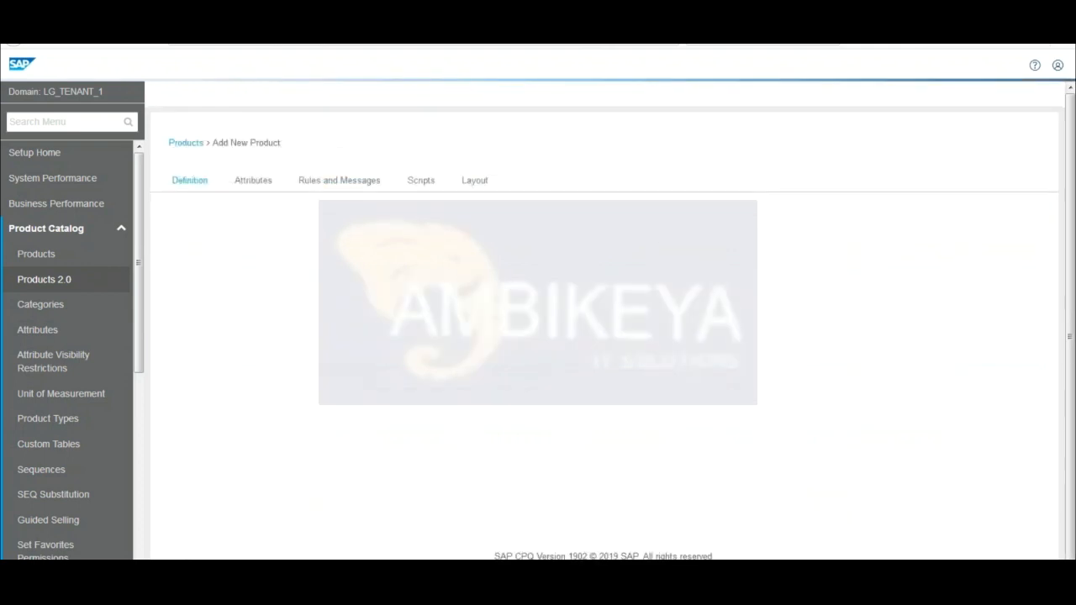
pyautogui.moveTo(1070, 169); pyautogui.dragTo(1070, 280)
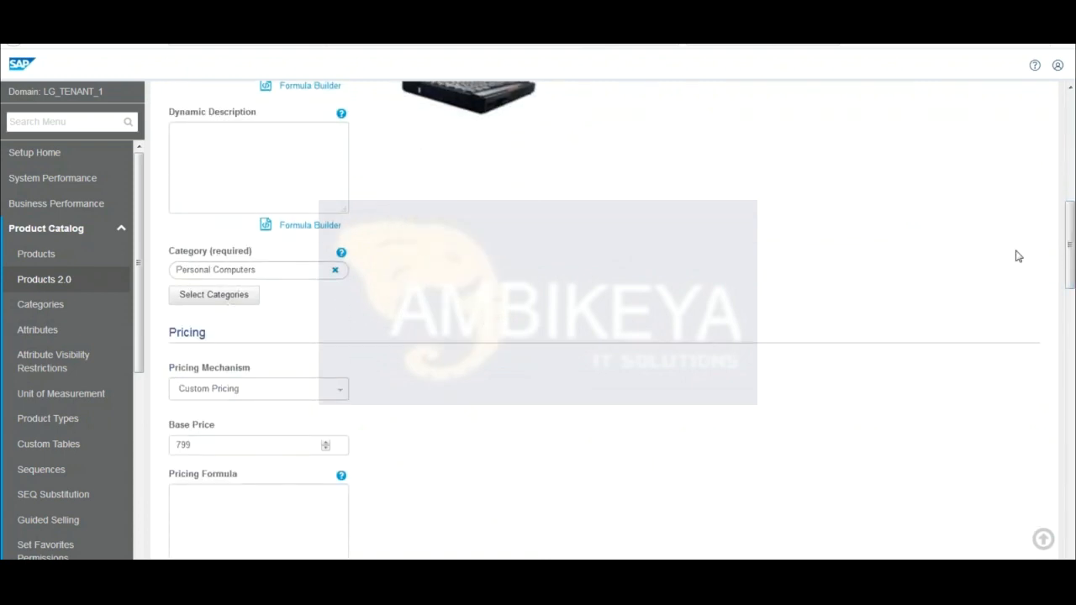
pyautogui.moveTo(1071, 263); pyautogui.dragTo(1068, 194)
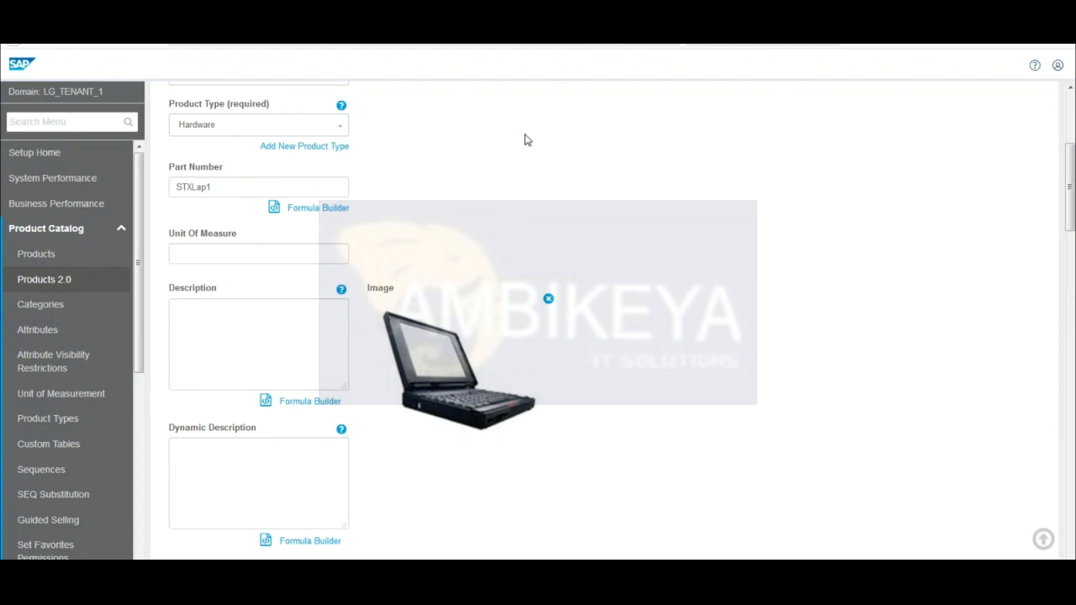
# Open the Product Import page and review its instructions down to the product identifier options.
pyautogui.click(50, 229)
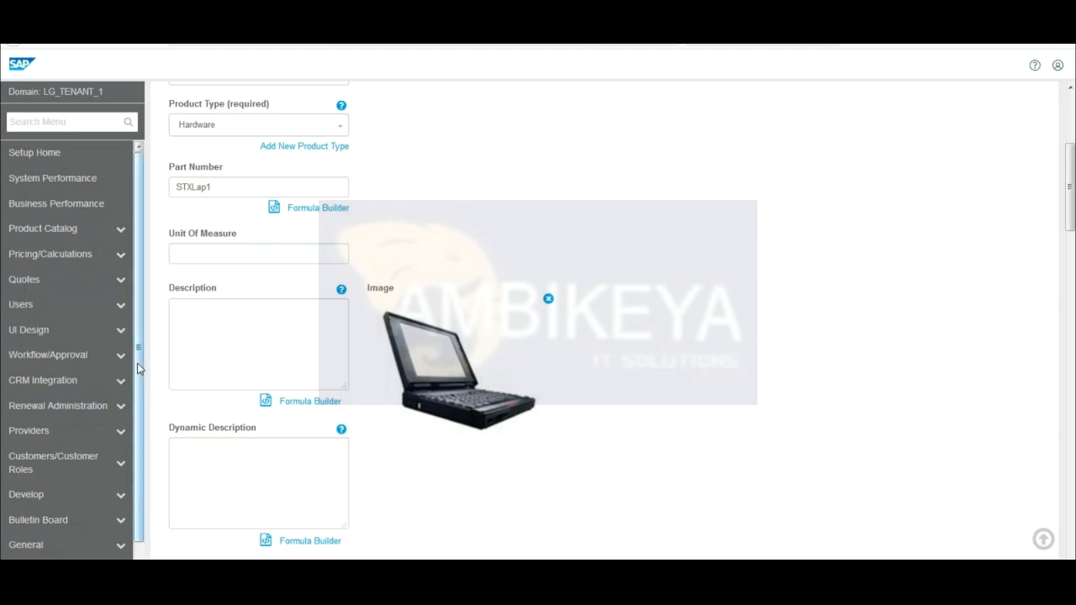
pyautogui.scroll(-1, 140, 368)
pyautogui.click(38, 529)
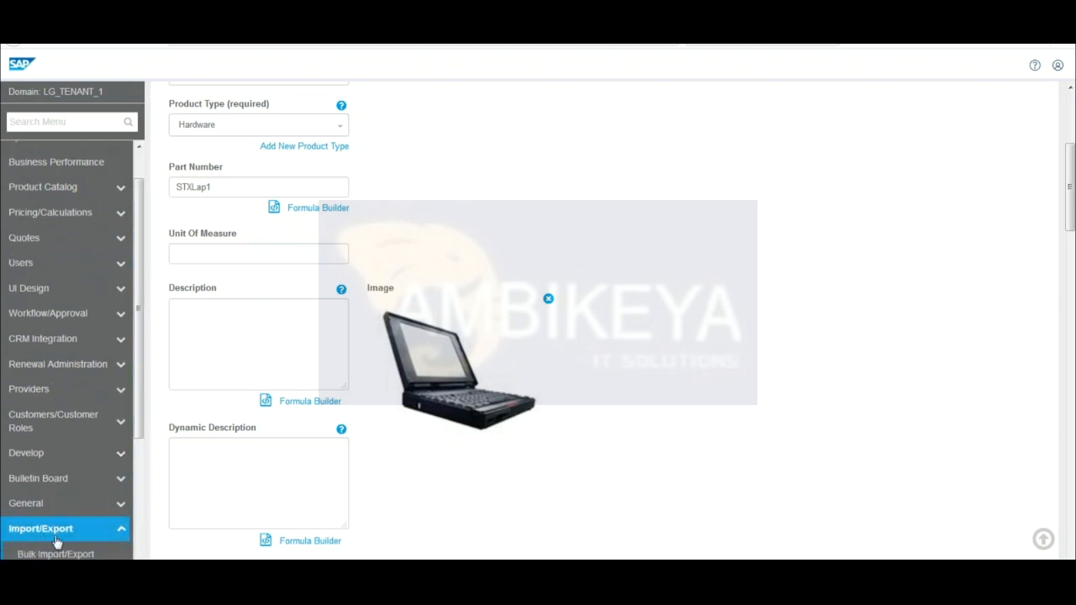
pyautogui.scroll(-2, 139, 404)
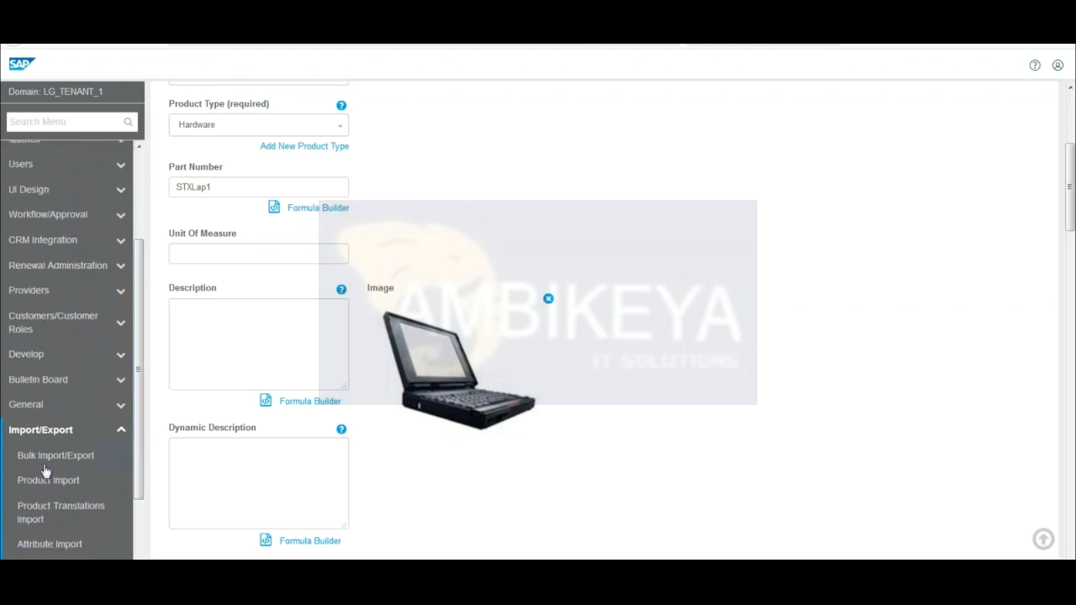
pyautogui.click(48, 481)
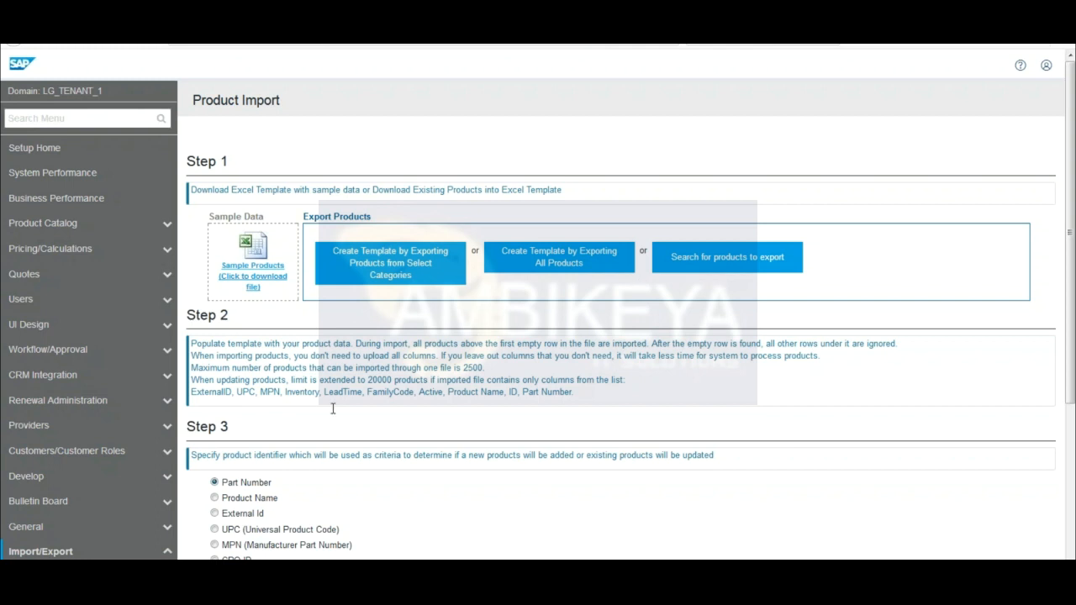
pyautogui.moveTo(1071, 297); pyautogui.dragTo(1072, 386)
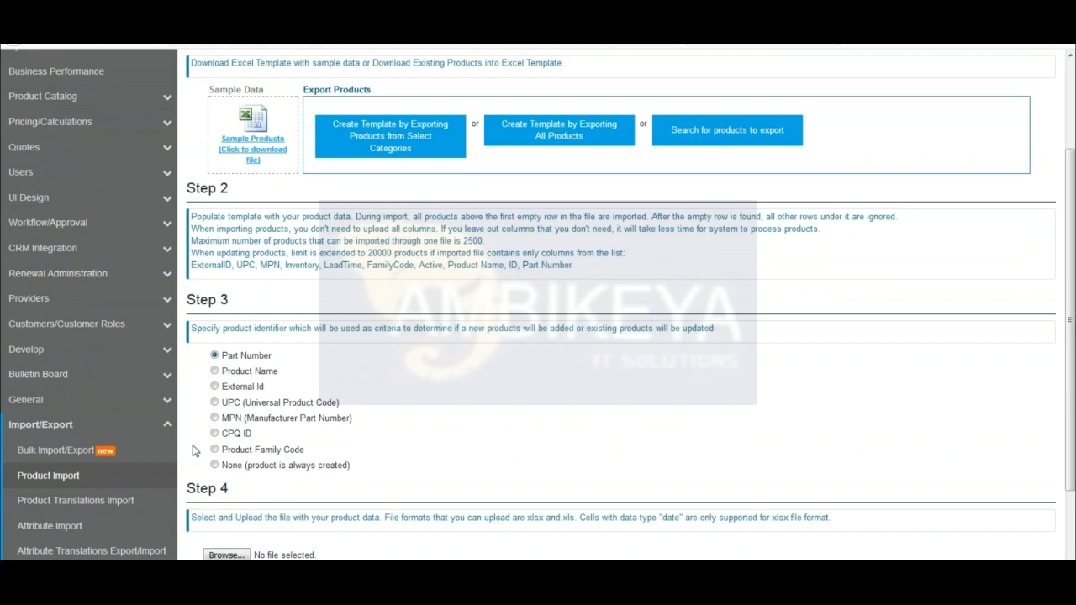
# Set the product identifier to None (product is always created).
pyautogui.click(214, 465)
pyautogui.click(214, 356)
pyautogui.click(214, 465)
# Open 1_CPQ_Products_Import_Example from the Import Export folder and review the product names from Television to Dishwasher.
pyautogui.hotkey('alt', 'Tab')
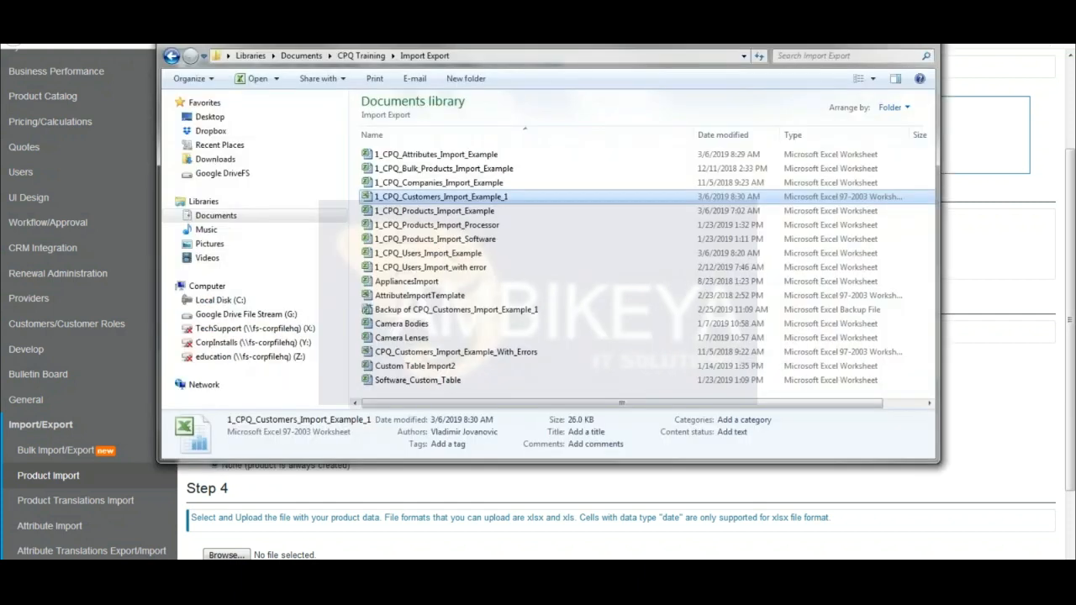
pyautogui.click(437, 214)
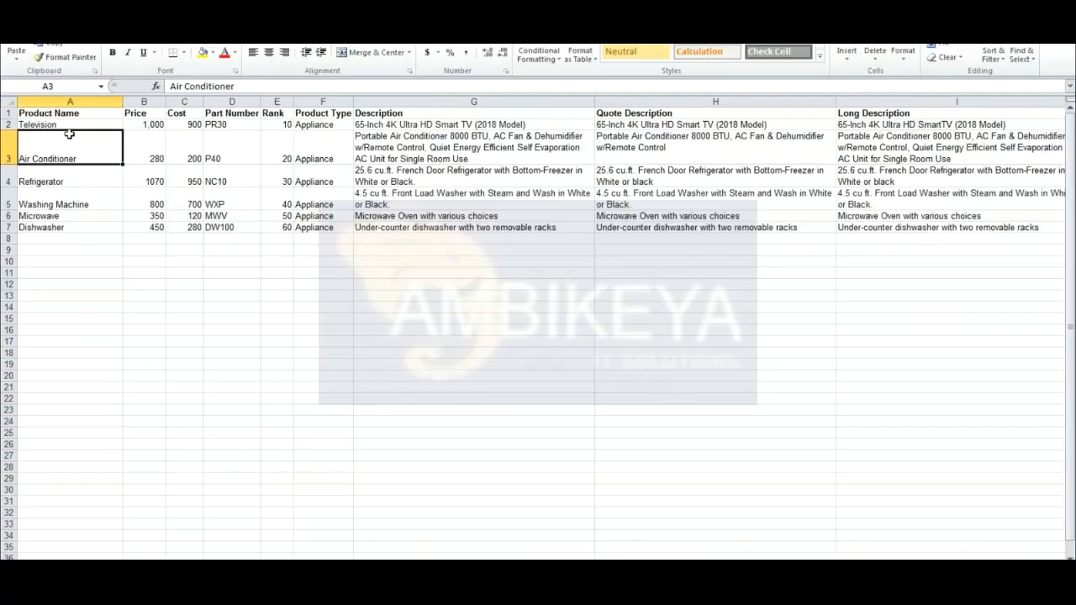
pyautogui.press('Up')
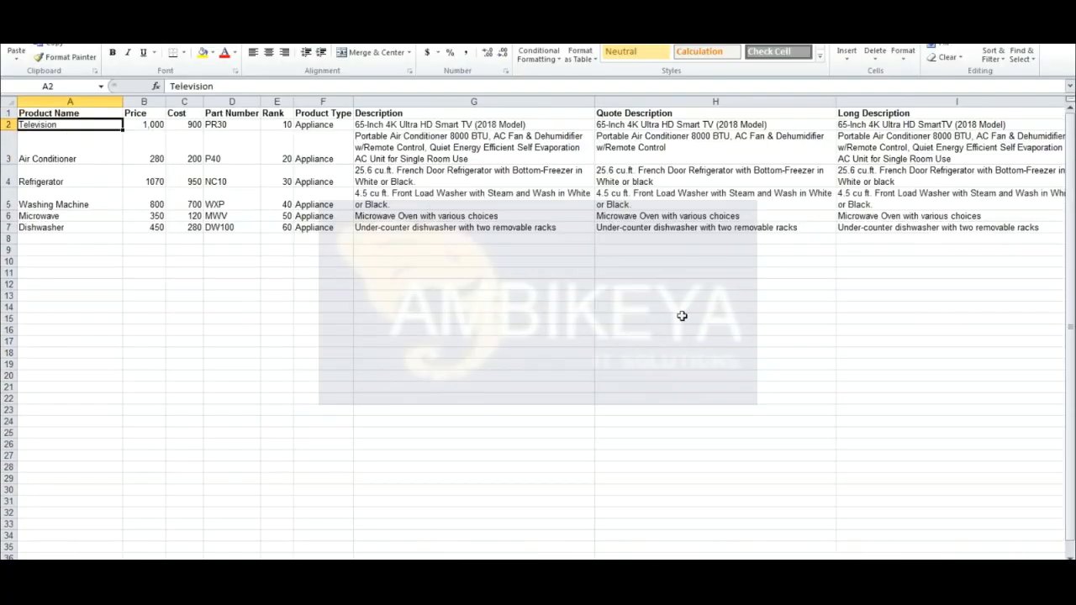
pyautogui.press('Down')
pyautogui.press('Down')
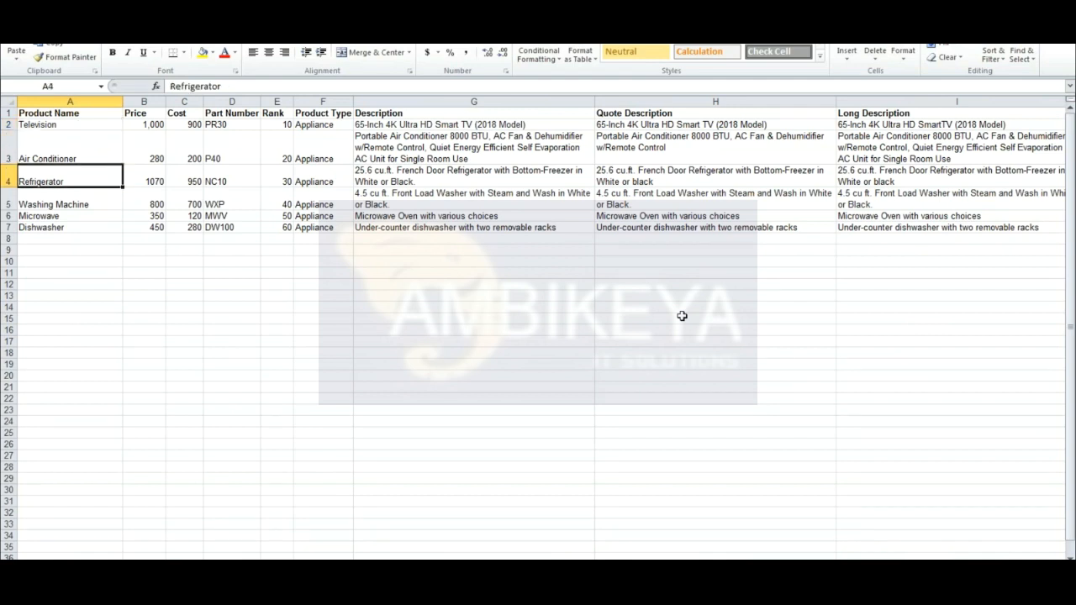
pyautogui.press('Down')
pyautogui.press('Down')
pyautogui.press('Down')
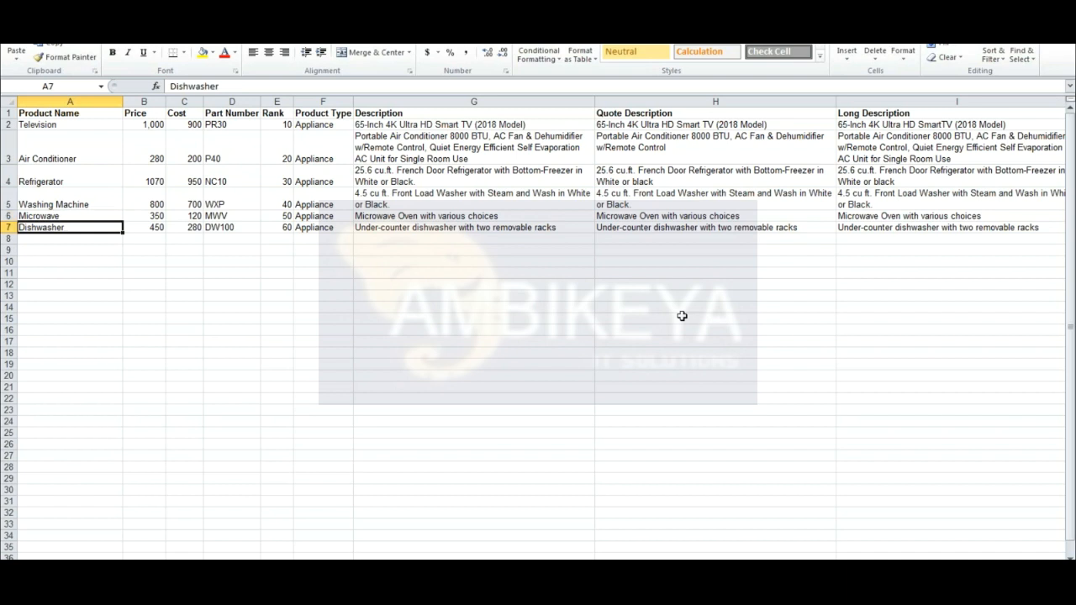
# Check the Dishwasher record's fields from Price across to Product Type.
pyautogui.press('Right')
pyautogui.press('Right')
pyautogui.press('Right')
pyautogui.press('Right')
pyautogui.press('Right')
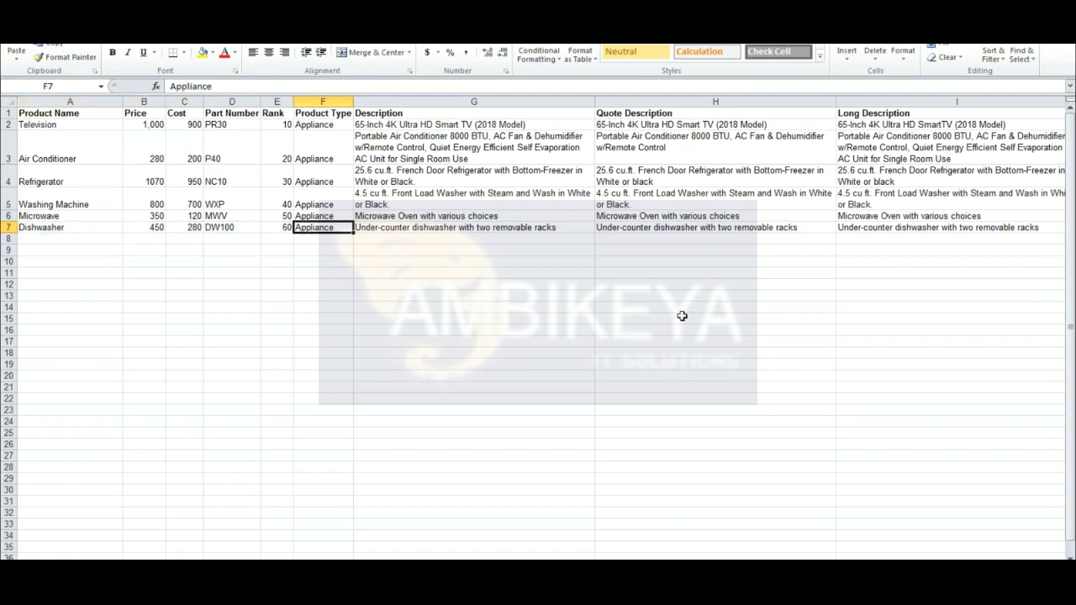
# Check the Dishwasher record from its Description across to its Category, and compare the Category with the Microwave's.
pyautogui.press('Right')
pyautogui.press('Right')
pyautogui.press('Right')
pyautogui.press('Right')
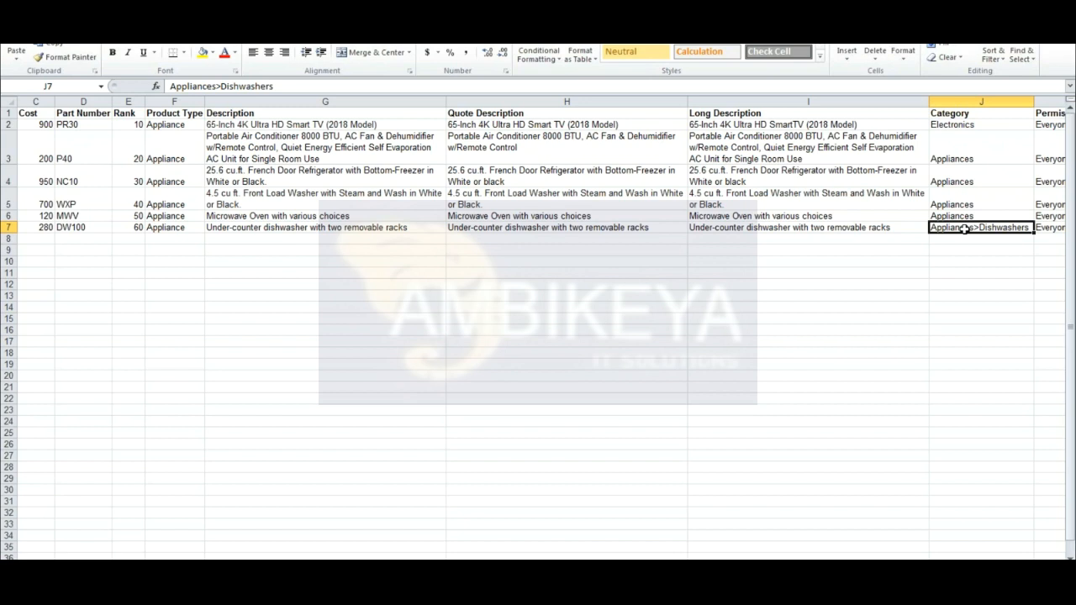
pyautogui.press('Up')
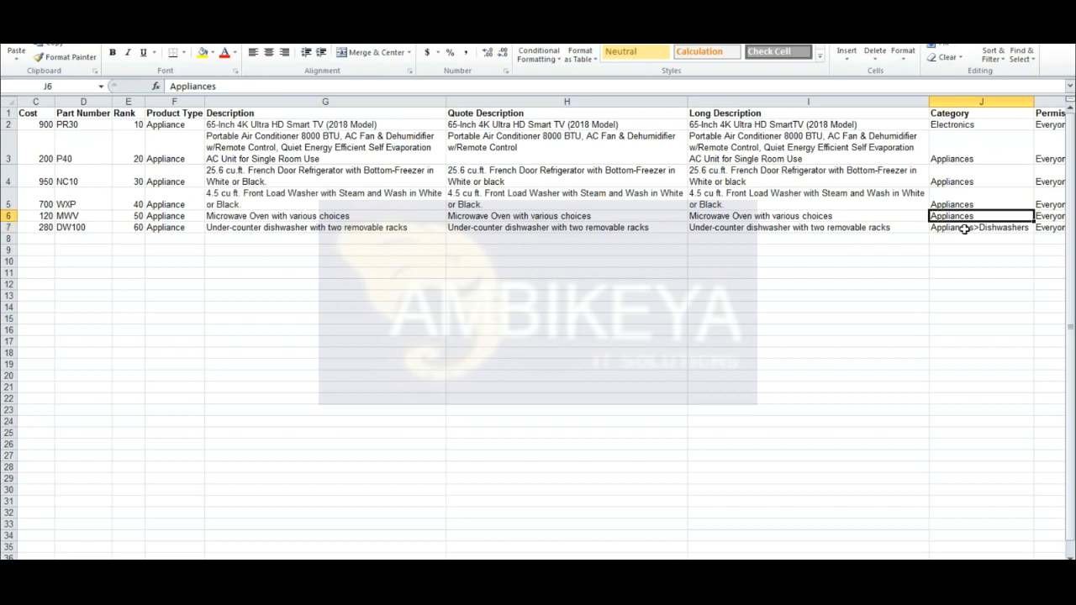
# Review the Microwave record from Permissions across to the a::Type attribute, and return to its a::Tray values.
pyautogui.press('Right')
pyautogui.press('Right')
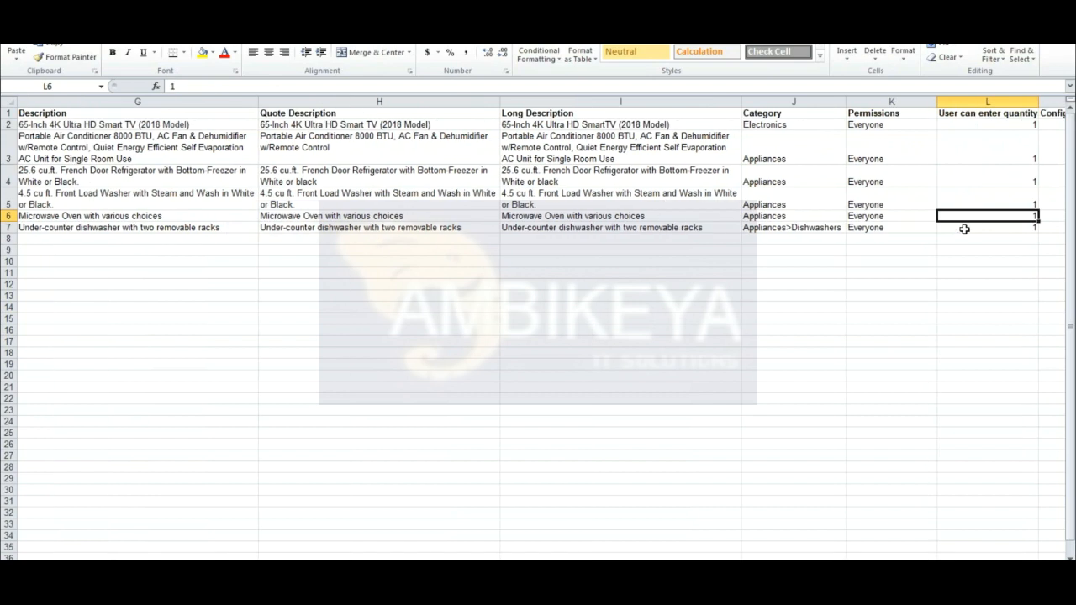
pyautogui.press('Right')
pyautogui.press('Right')
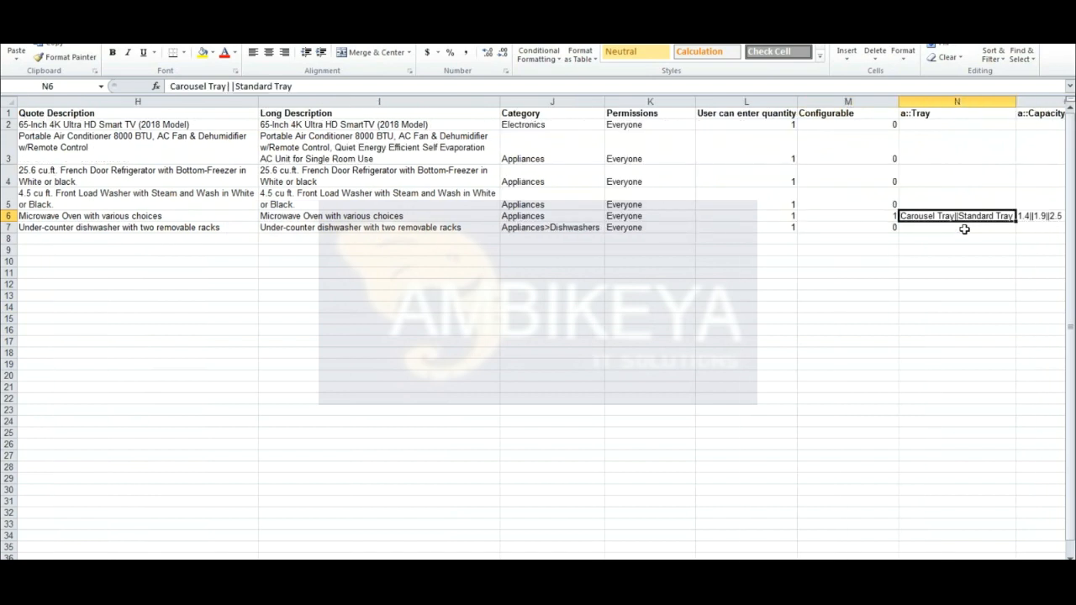
pyautogui.press('Right')
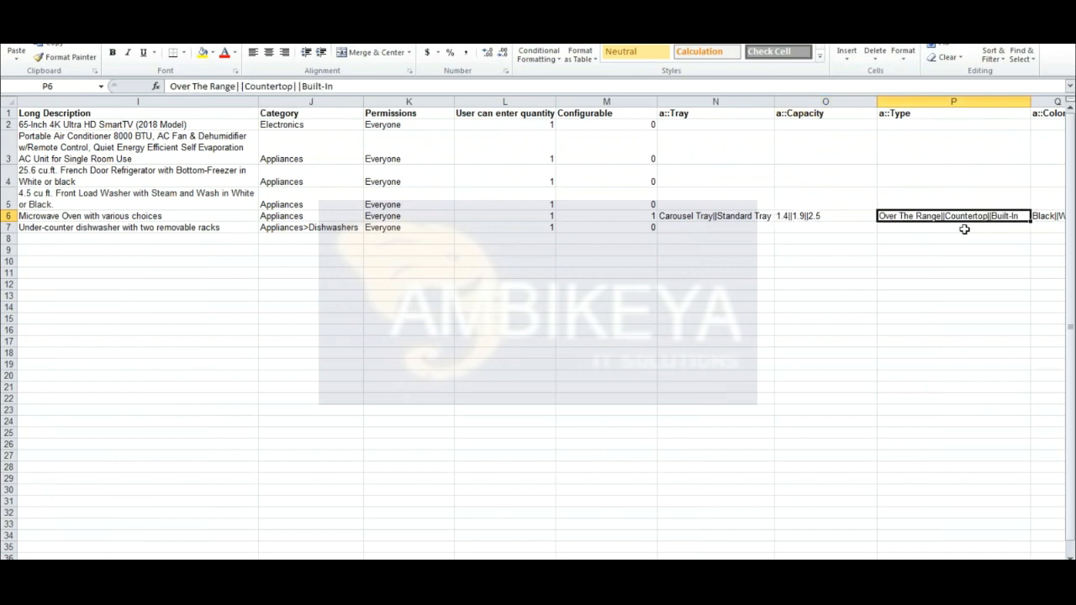
pyautogui.press('Left')
pyautogui.press('Left')
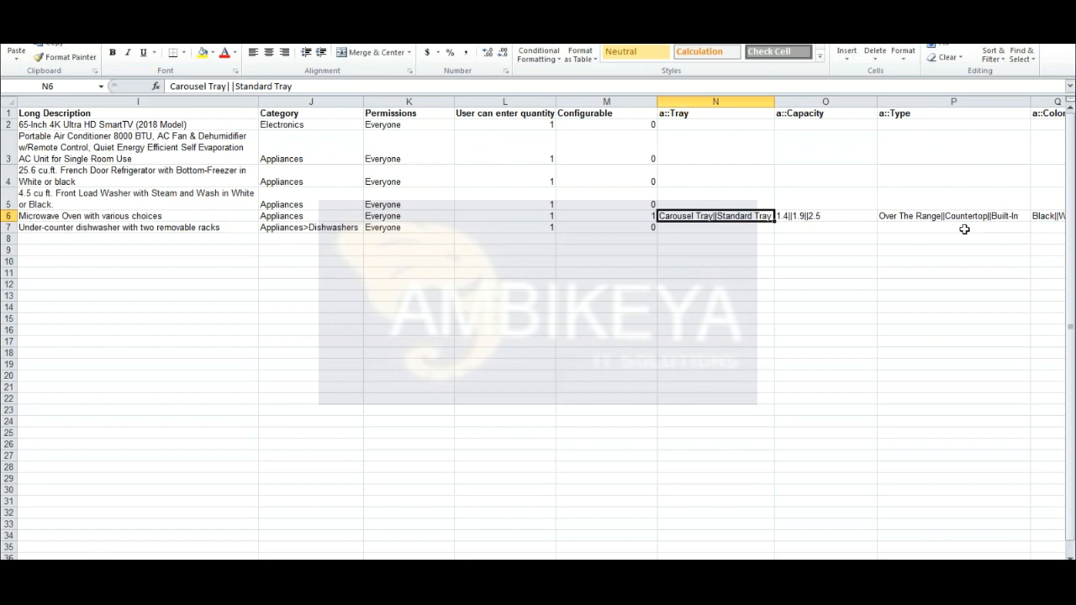
# Compare the Configurable flags of the products from Microwave up to Television, ending on the Microwave's flag.
pyautogui.press('Left')
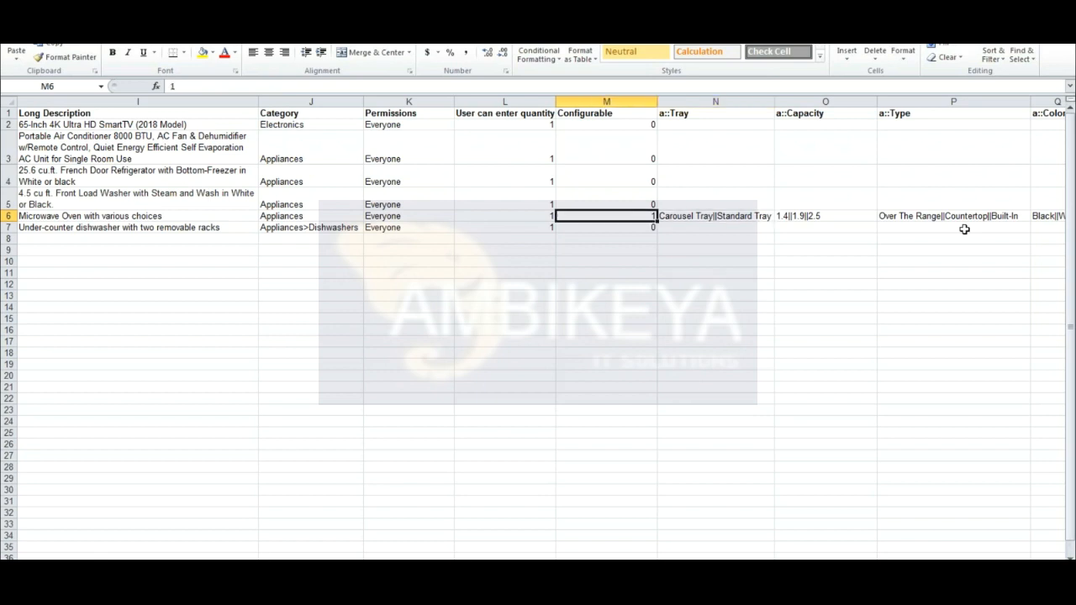
pyautogui.press('Up')
pyautogui.press('Up')
pyautogui.press('Up')
pyautogui.press('Up')
pyautogui.press('Up')
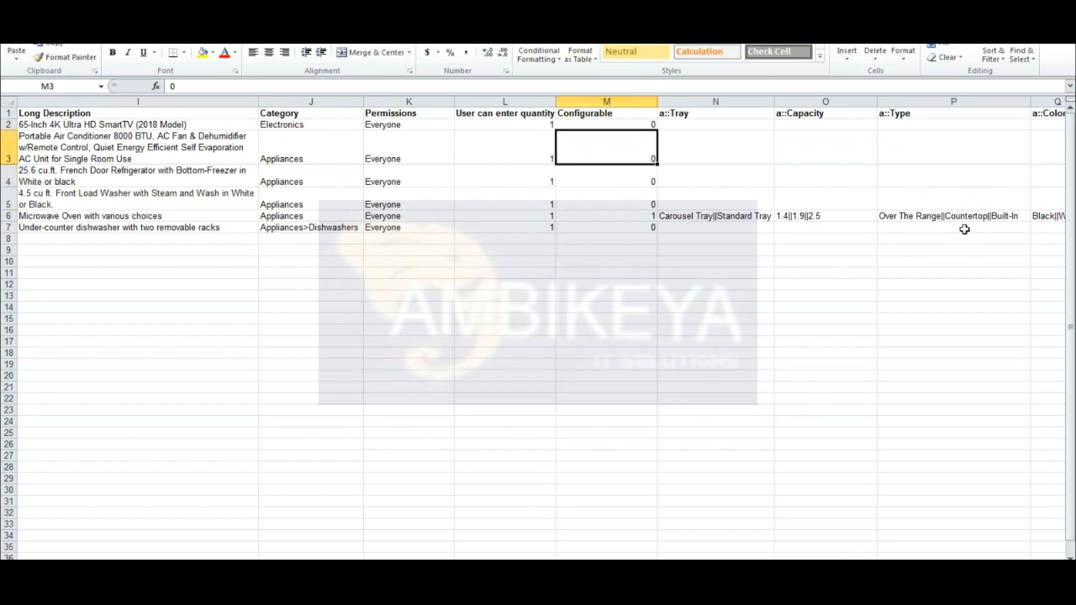
pyautogui.press('Down')
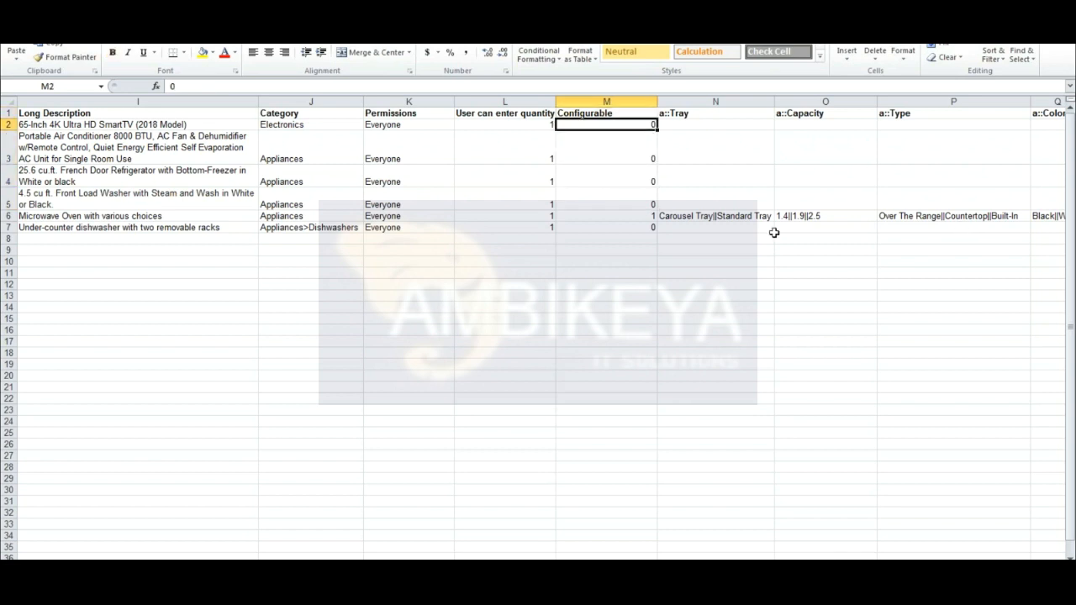
pyautogui.click(578, 216)
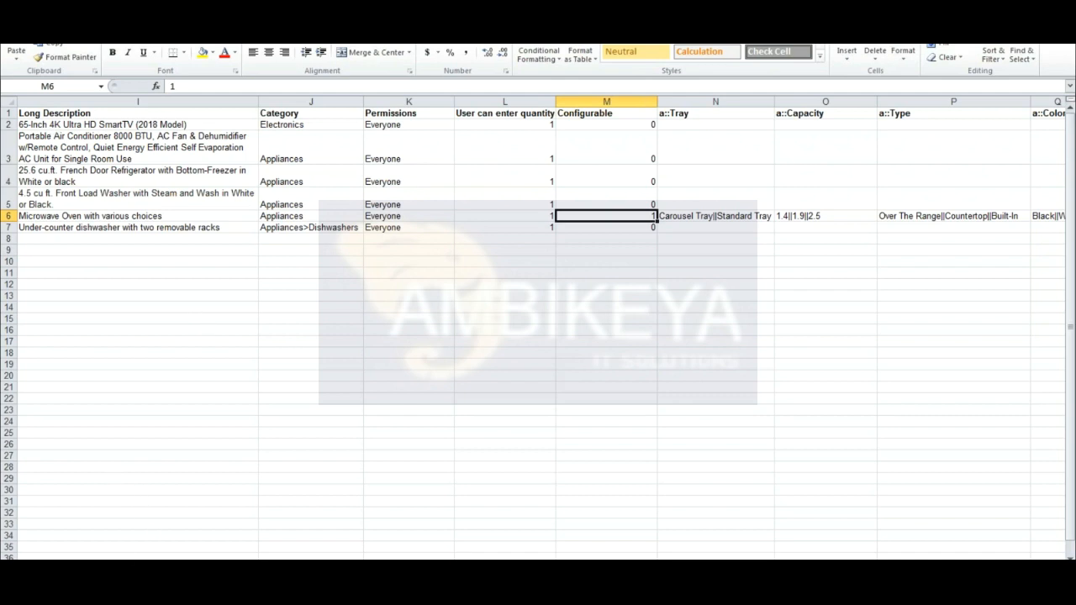
# Read the column reference sheet from User can enter quantity up to Configurable, and return to the CPQ Product Import page.
pyautogui.click(76, 567)
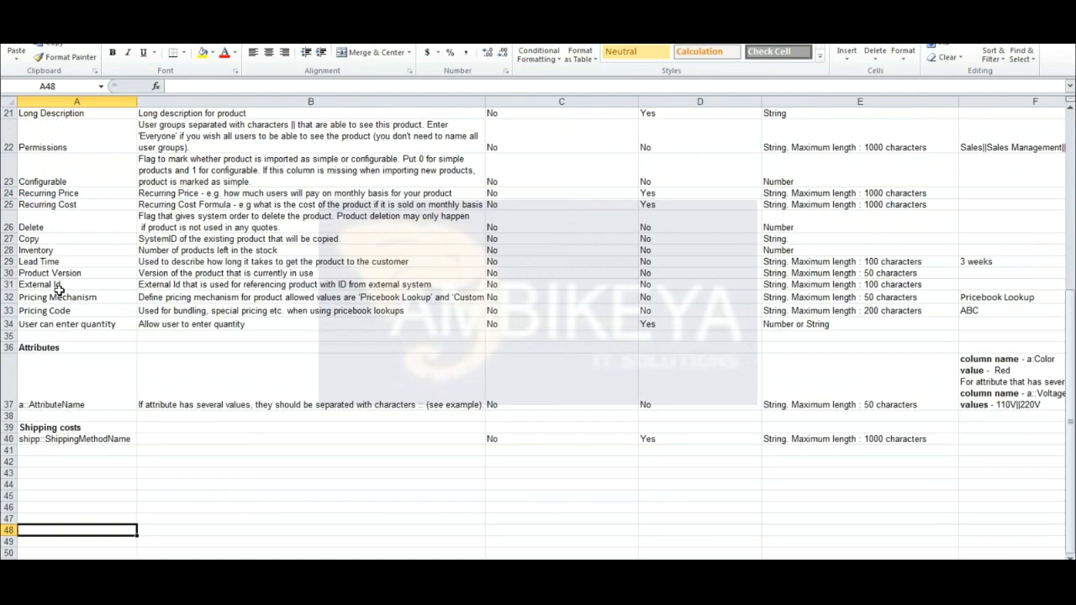
pyautogui.click(46, 324)
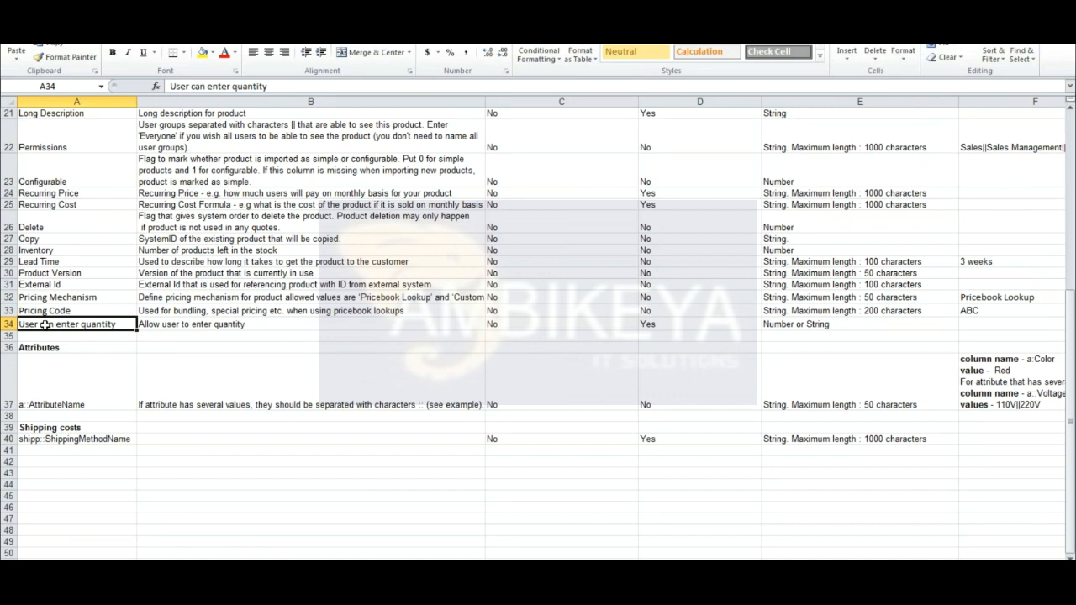
pyautogui.press('Up')
pyautogui.press('Up')
pyautogui.press('Up')
pyautogui.press('Up')
pyautogui.press('Up')
pyautogui.press('Up')
pyautogui.press('Up')
pyautogui.press('Up')
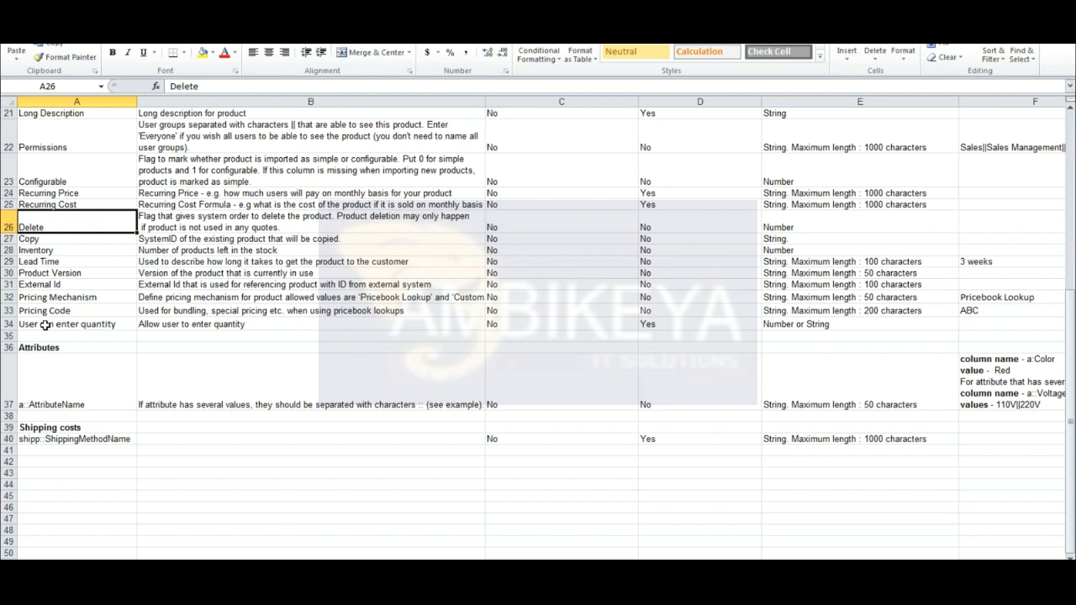
pyautogui.press('Up')
pyautogui.press('Up')
pyautogui.press('Up')
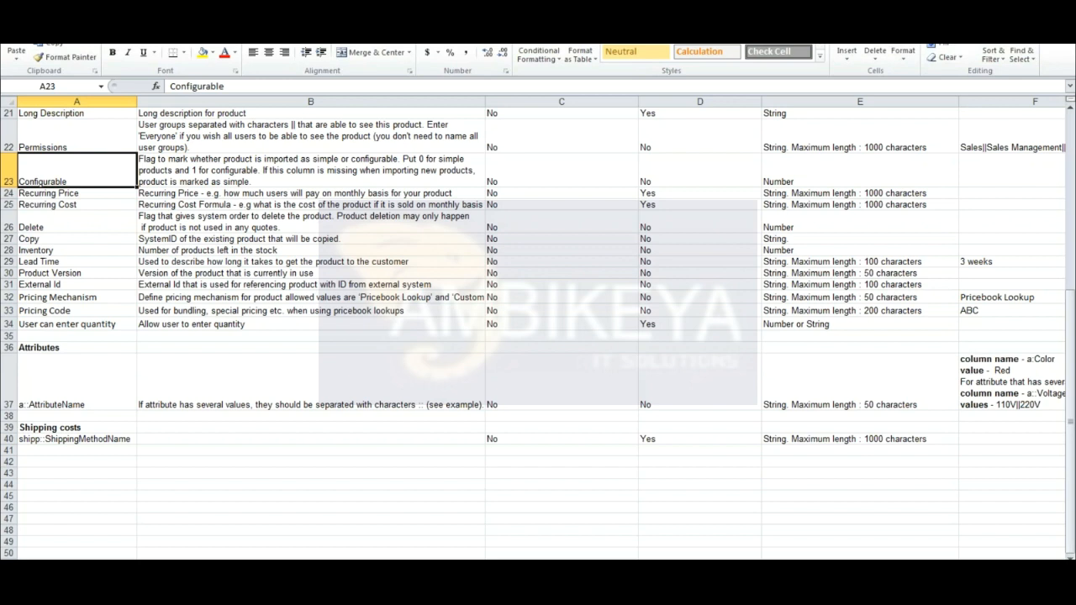
pyautogui.hotkey('ctrl', 'pageup')
pyautogui.hotkey('ctrl', 'pagedown')
pyautogui.hotkey('ctrl', 'pageup')
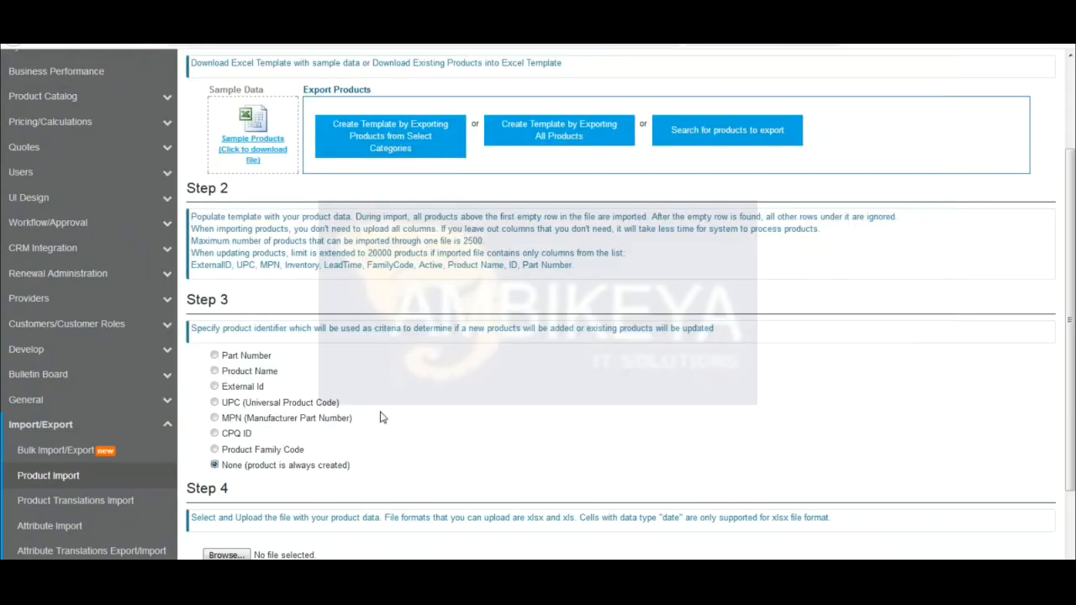
# Upload the 1_CPQ_Products_Import_Example file on the Product Import page and choose to import with preview.
pyautogui.click(226, 555)
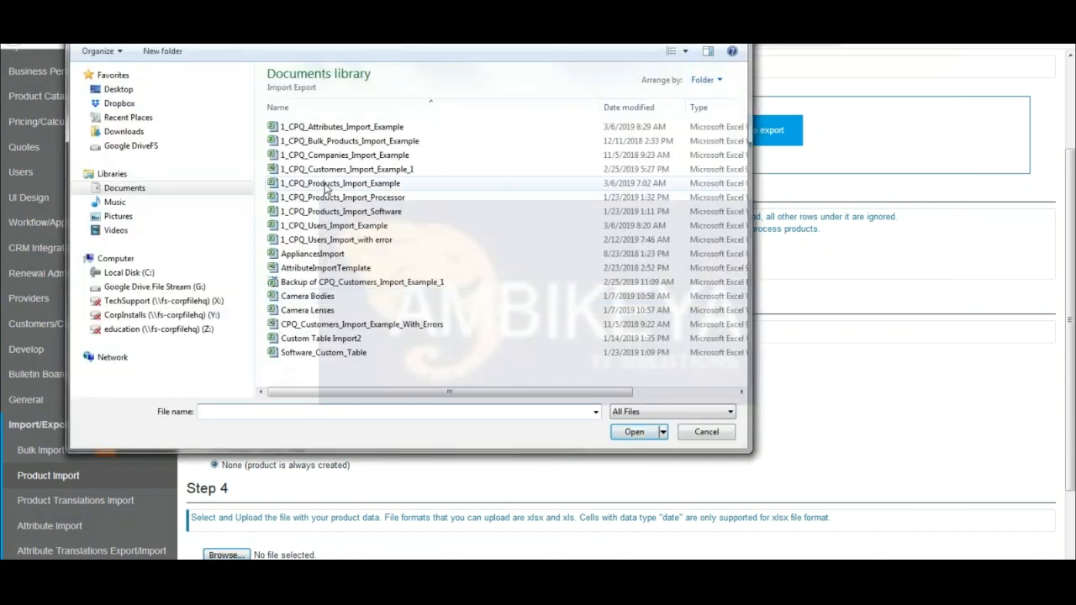
pyautogui.click(325, 185)
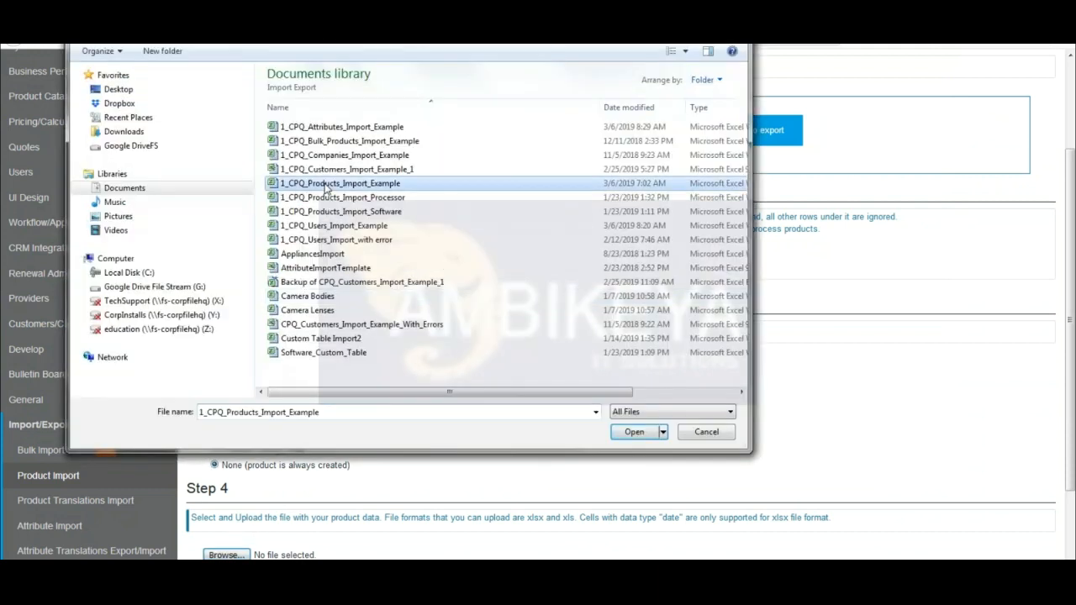
pyautogui.click(634, 432)
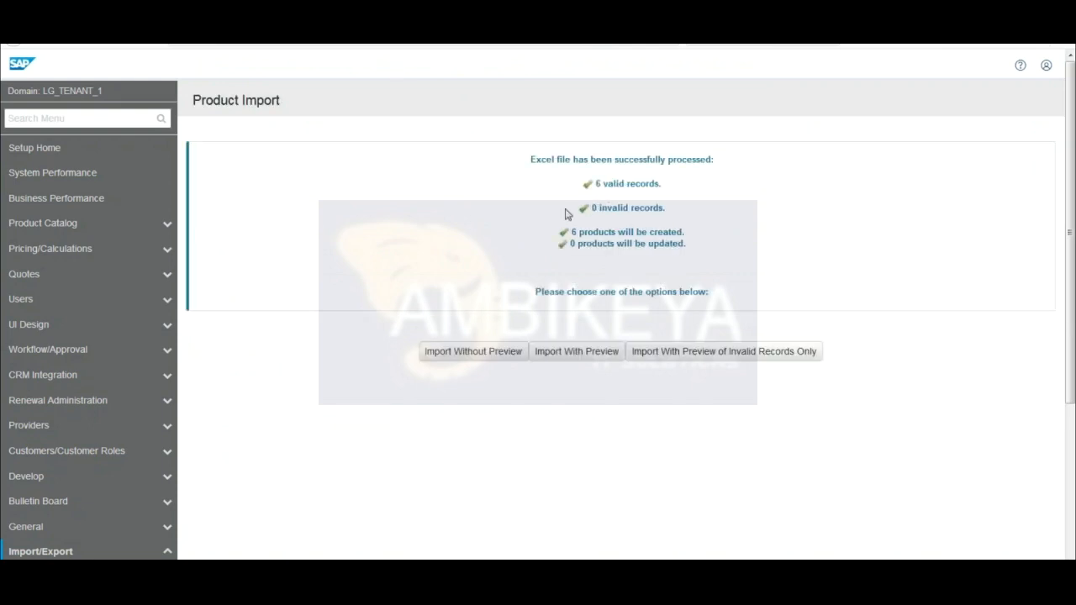
pyautogui.click(574, 354)
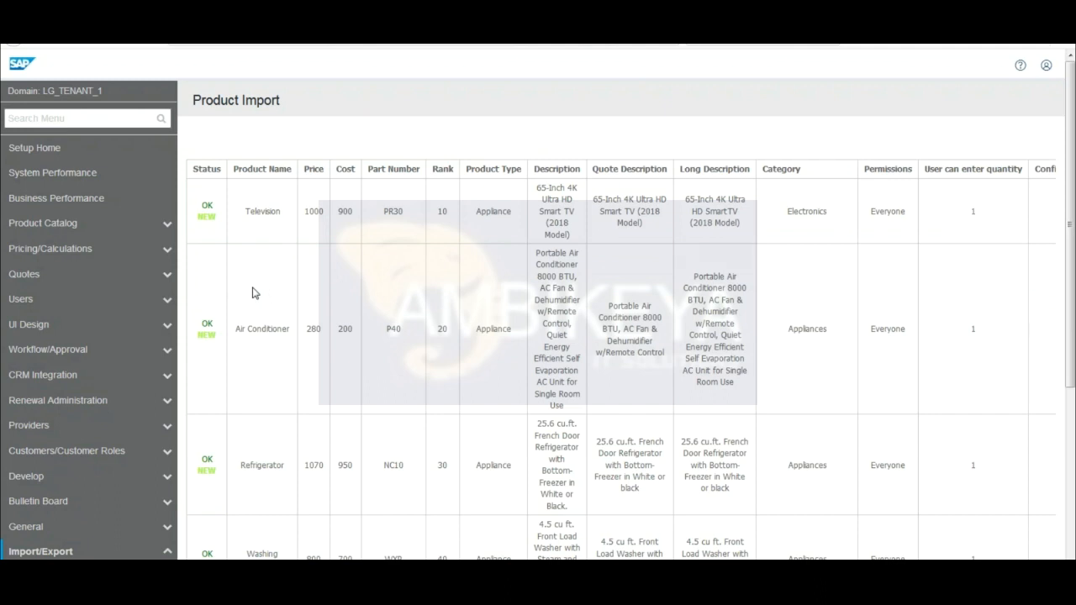
# Review the previewed product records down to Dishwasher and save the import.
pyautogui.scroll(-5, 254, 292)
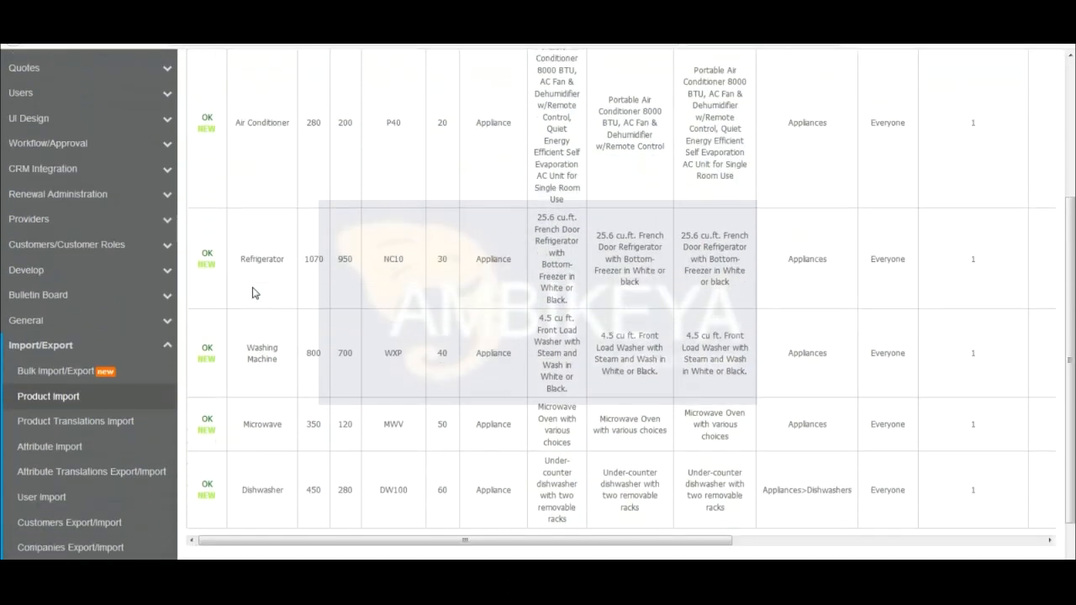
pyautogui.scroll(-1, 254, 292)
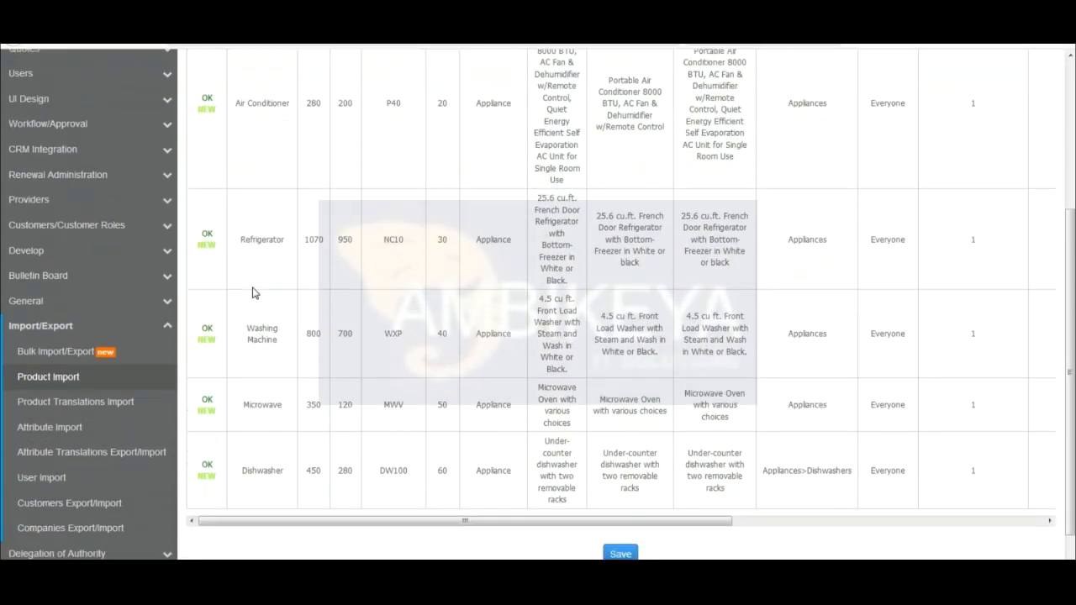
pyautogui.click(621, 554)
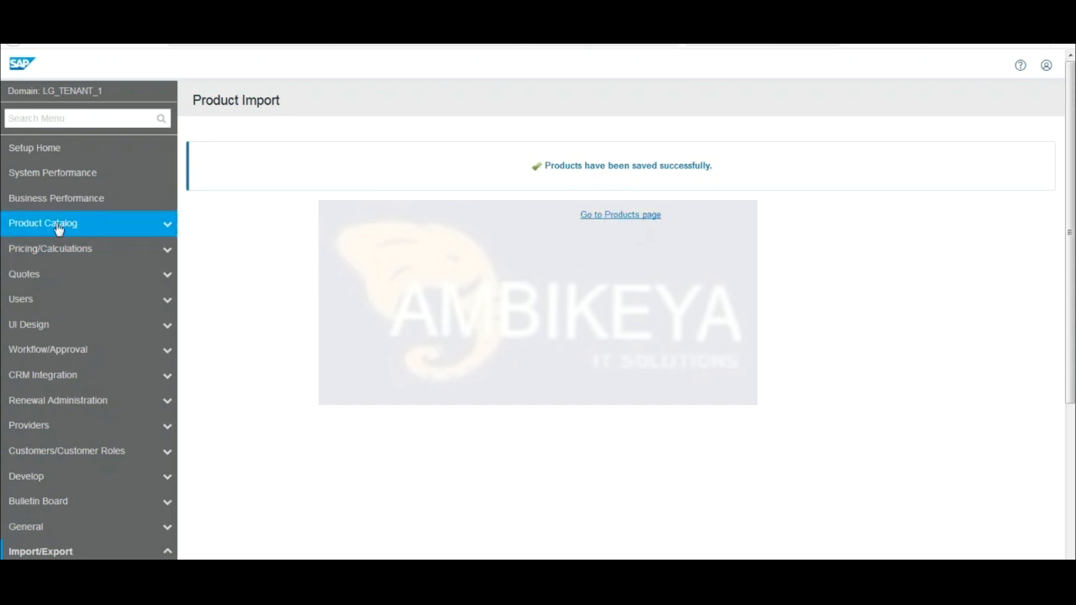
# Open the Product Catalog's Products list and filter it by the Appliances and Dishwashers categories.
pyautogui.click(30, 225)
pyautogui.click(36, 255)
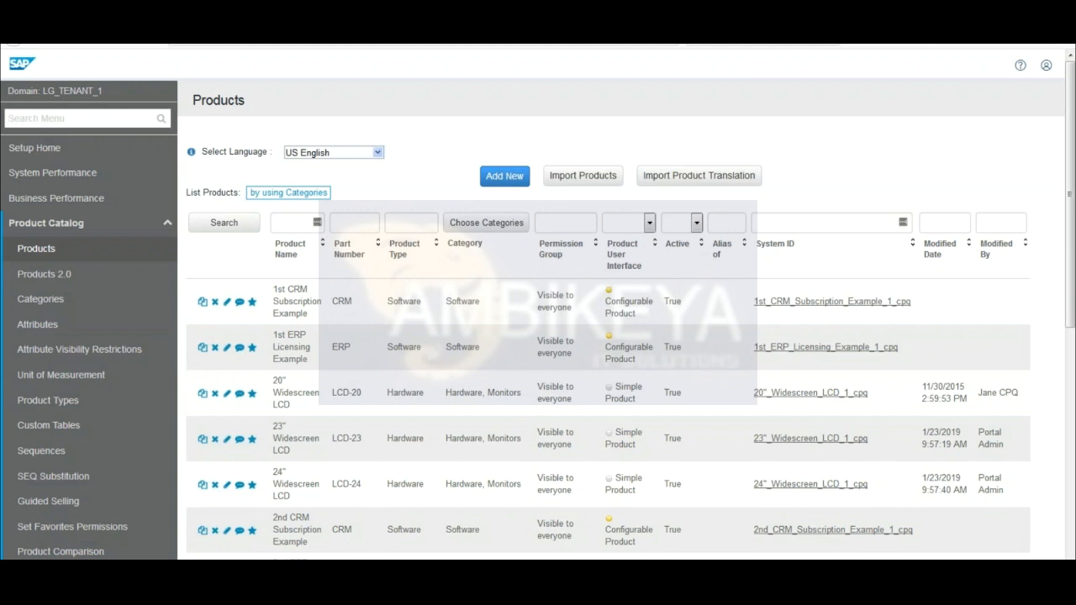
pyautogui.click(471, 225)
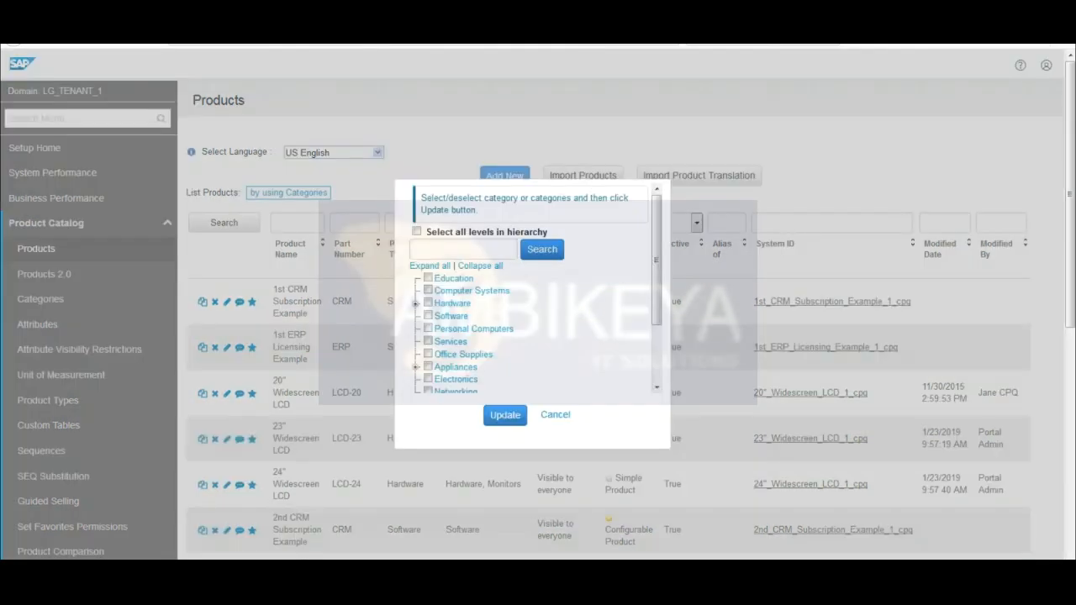
pyautogui.click(415, 368)
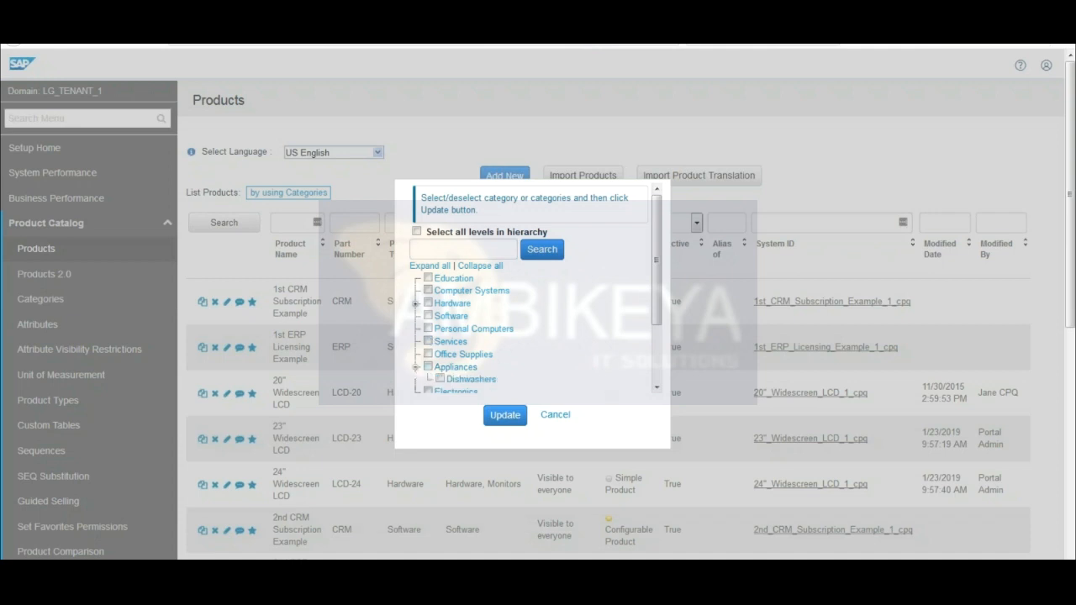
pyautogui.click(428, 367)
pyautogui.click(439, 380)
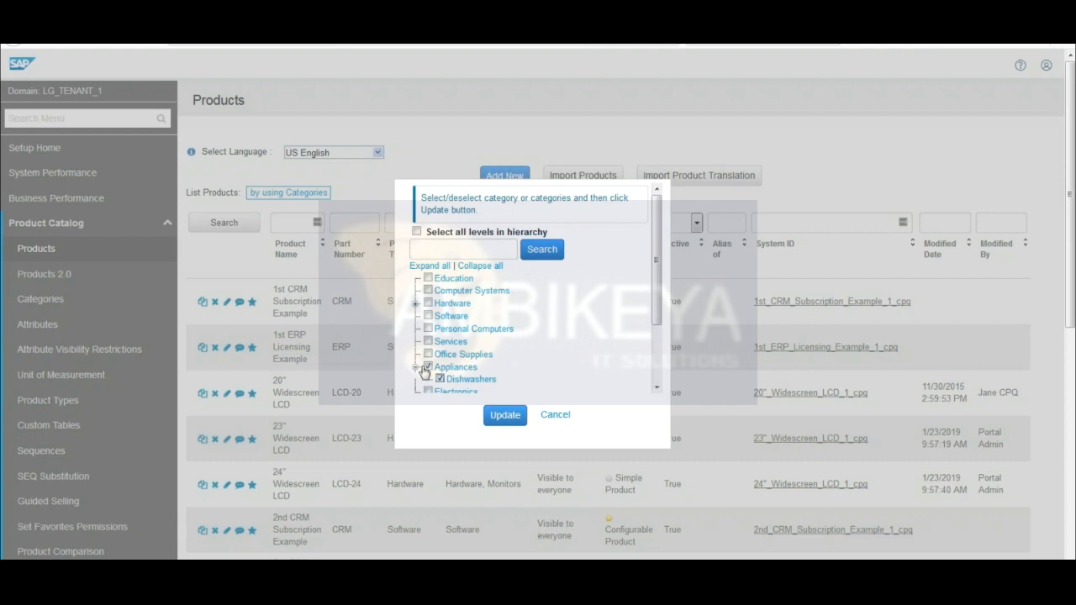
pyautogui.click(505, 416)
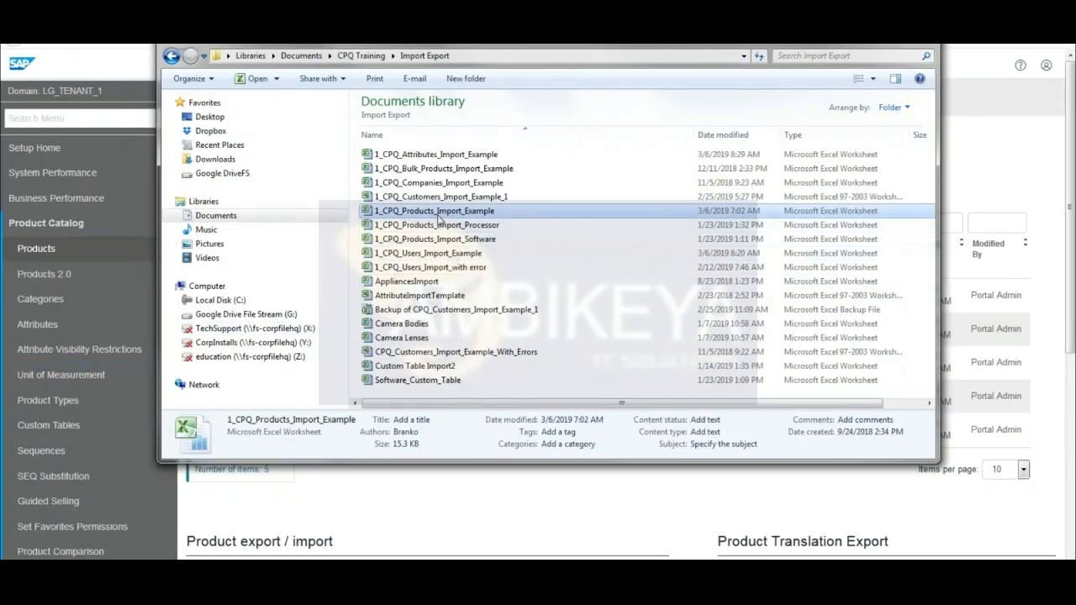
# Reopen 1_CPQ_Products_Import_Example to check the Air Conditioner's Description and Quote Description, and return to the CPQ product list.
pyautogui.press('Return')
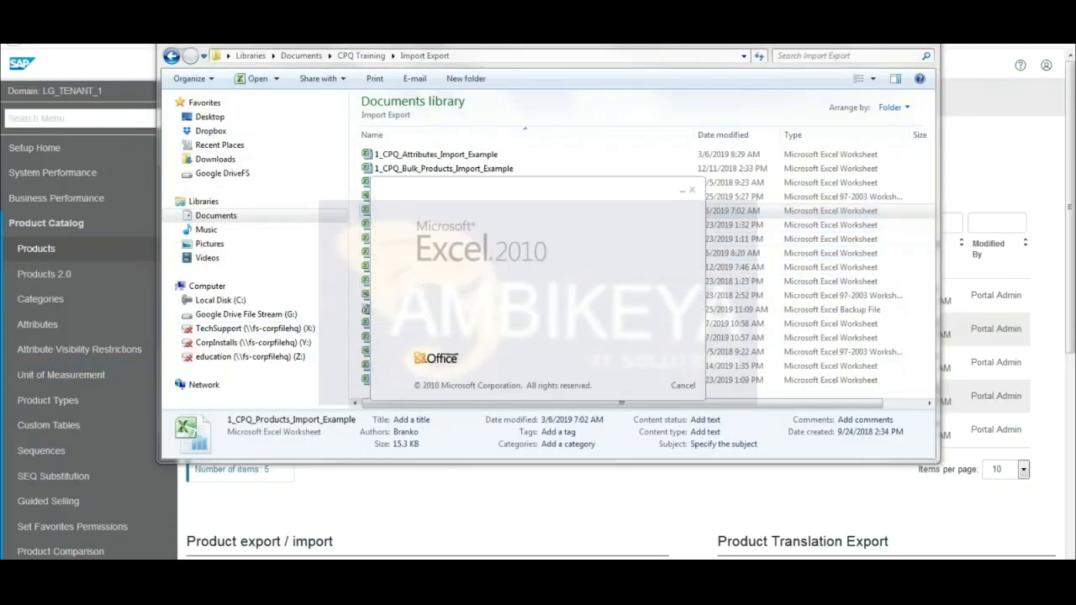
pyautogui.click(519, 142)
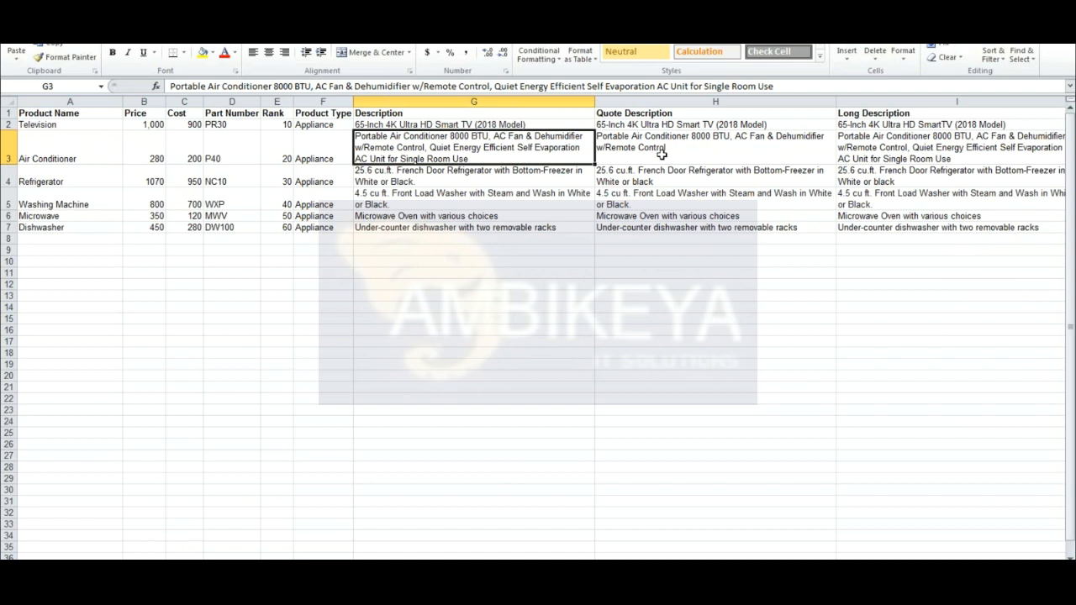
pyautogui.click(662, 154)
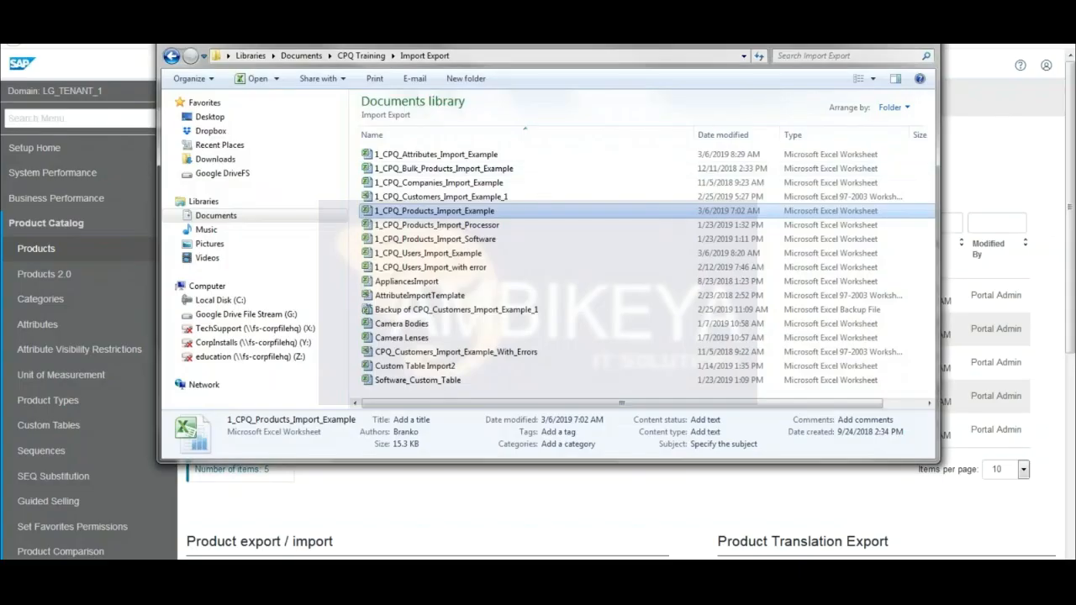
pyautogui.click(871, 39)
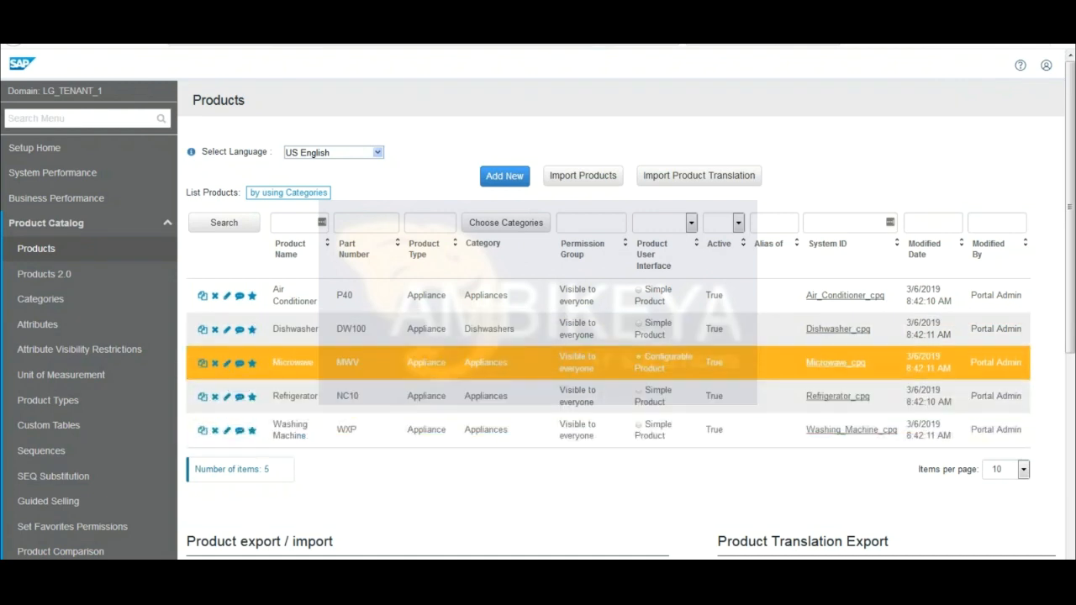
# Open the Microwave product for editing and review its definition down to the Pricing and Shipping Costs sections.
pyautogui.click(227, 363)
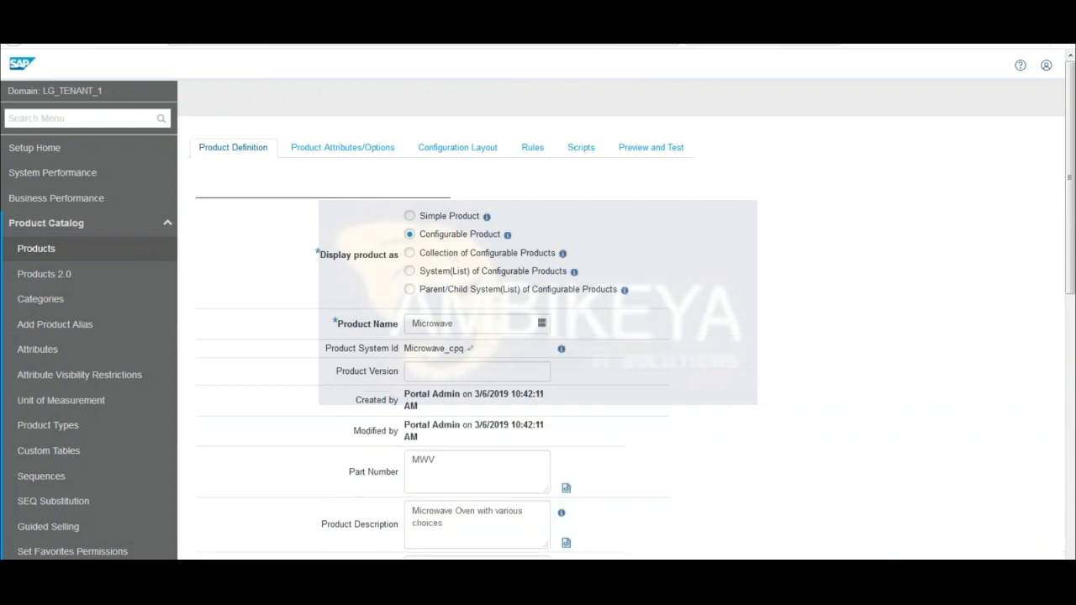
pyautogui.scroll(-3, 847, 412)
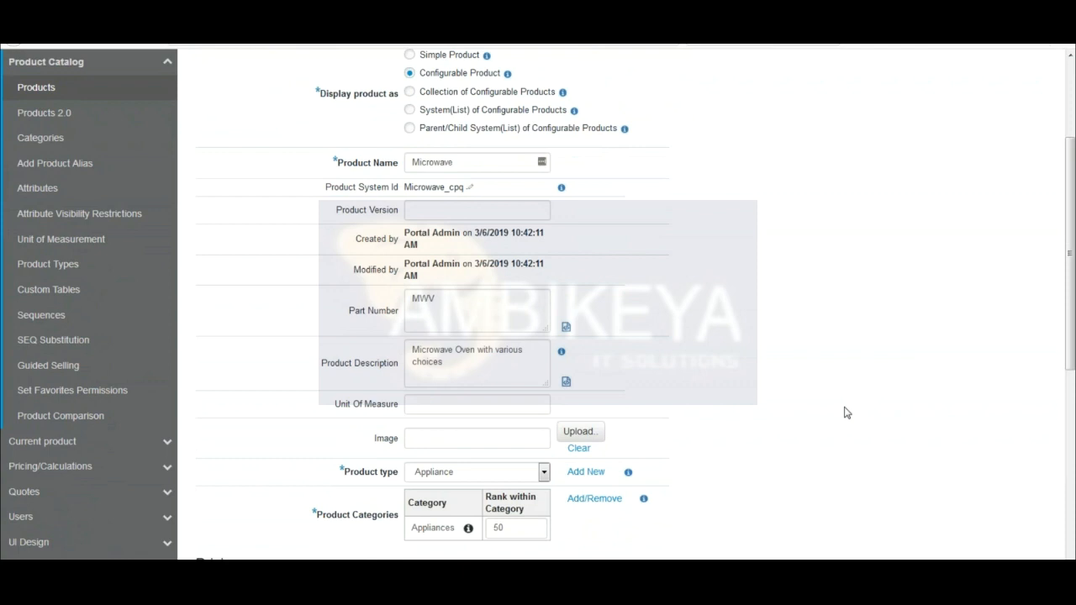
pyautogui.scroll(-3, 847, 412)
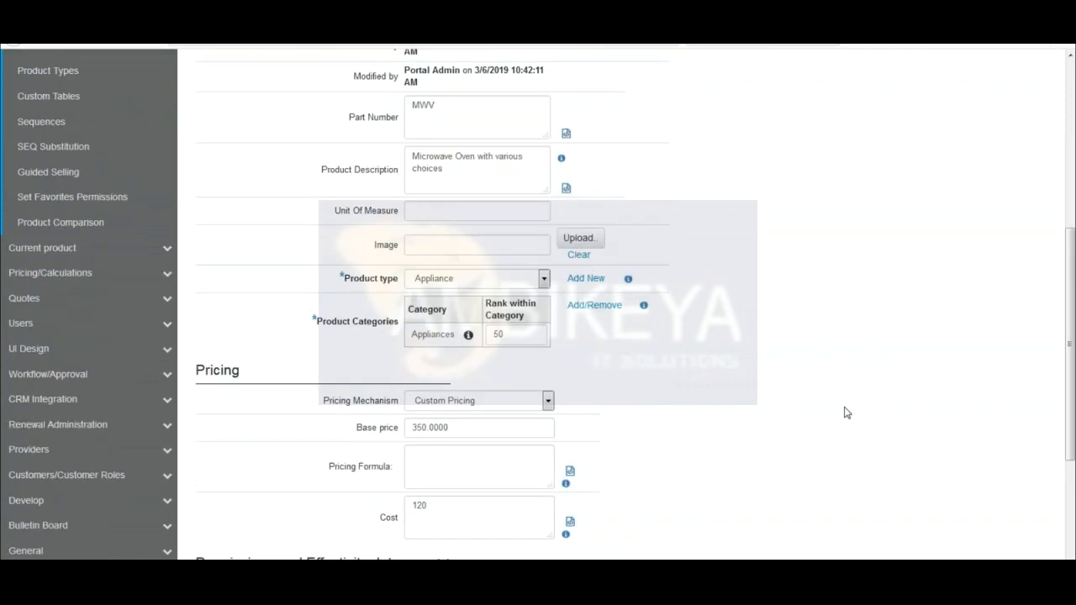
pyautogui.scroll(-4, 847, 412)
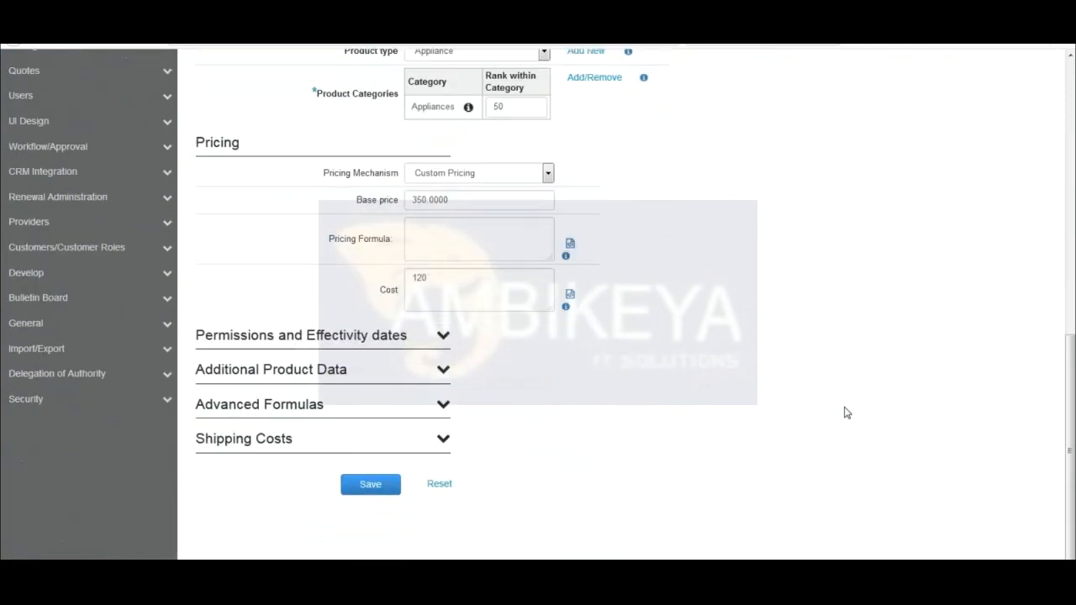
# Expand the Microwave's Additional Product Data section, review its fields down to Always Allow Renewal, and collapse it.
pyautogui.click(443, 374)
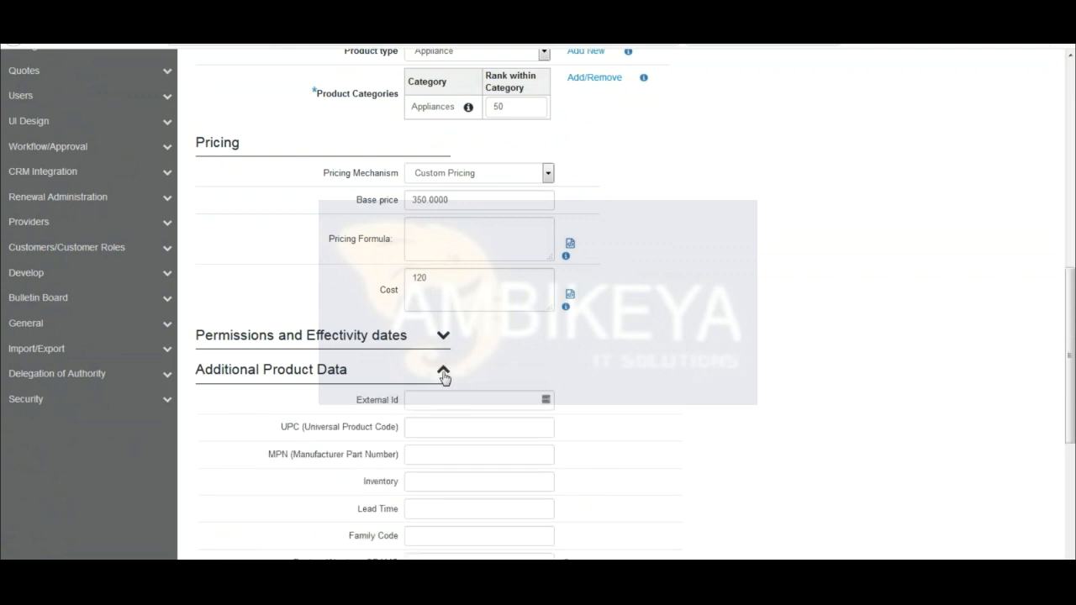
pyautogui.scroll(-3, 715, 393)
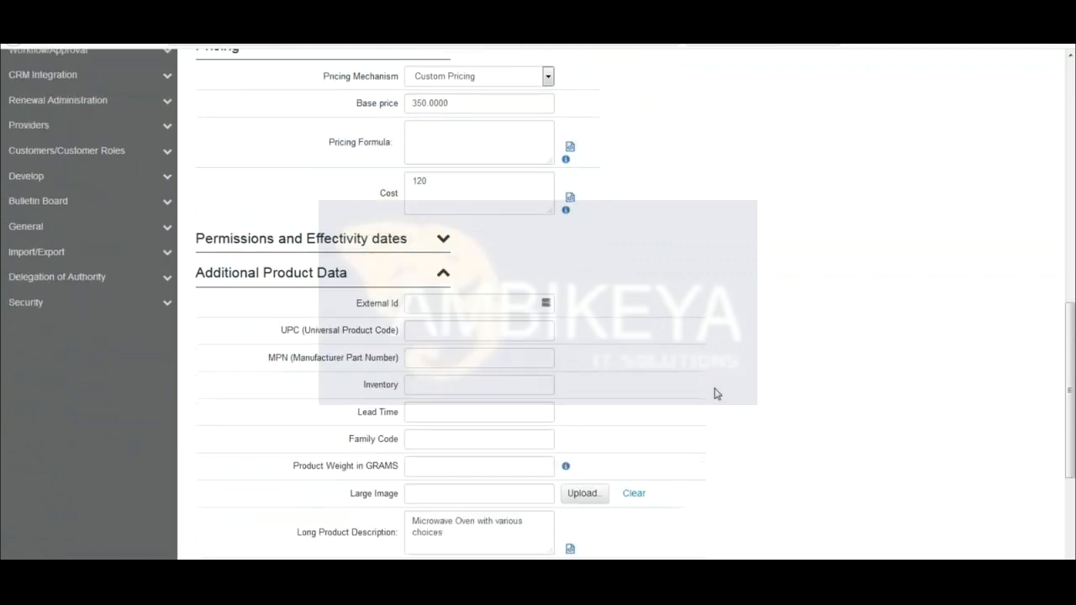
pyautogui.scroll(-3, 716, 393)
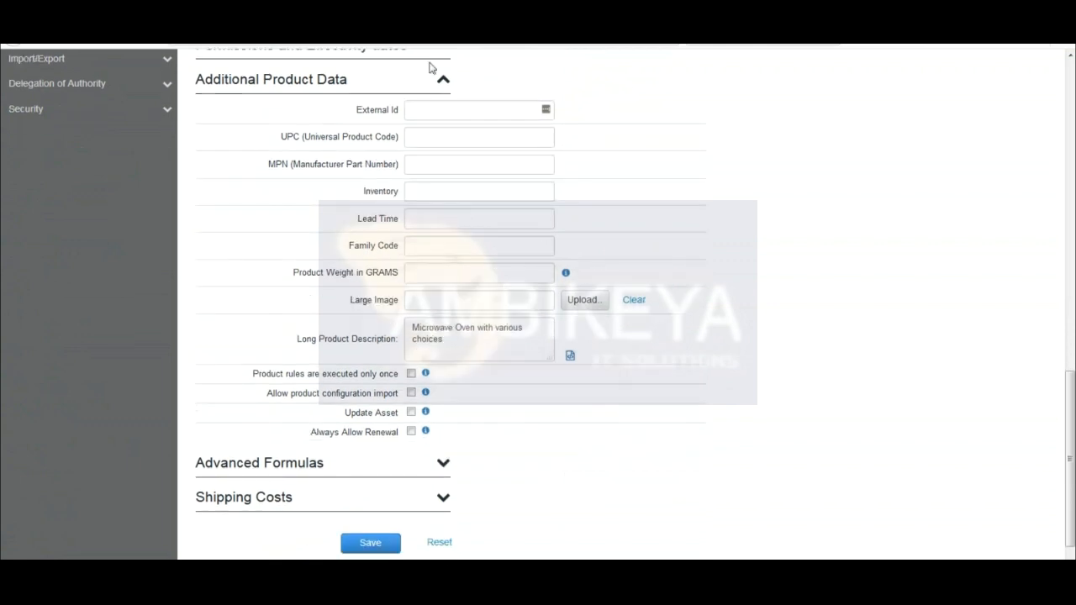
pyautogui.click(443, 83)
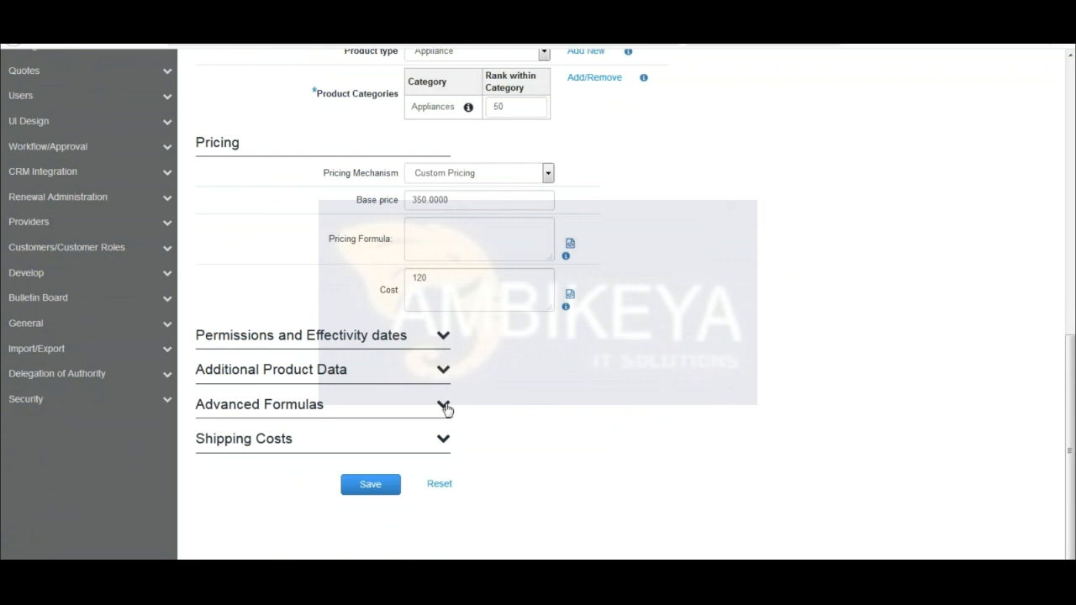
# Review the Microwave's Advanced Formulas, including Dynamic Description and User can enter quantity, collapse the section and return to Product Data.
pyautogui.click(443, 406)
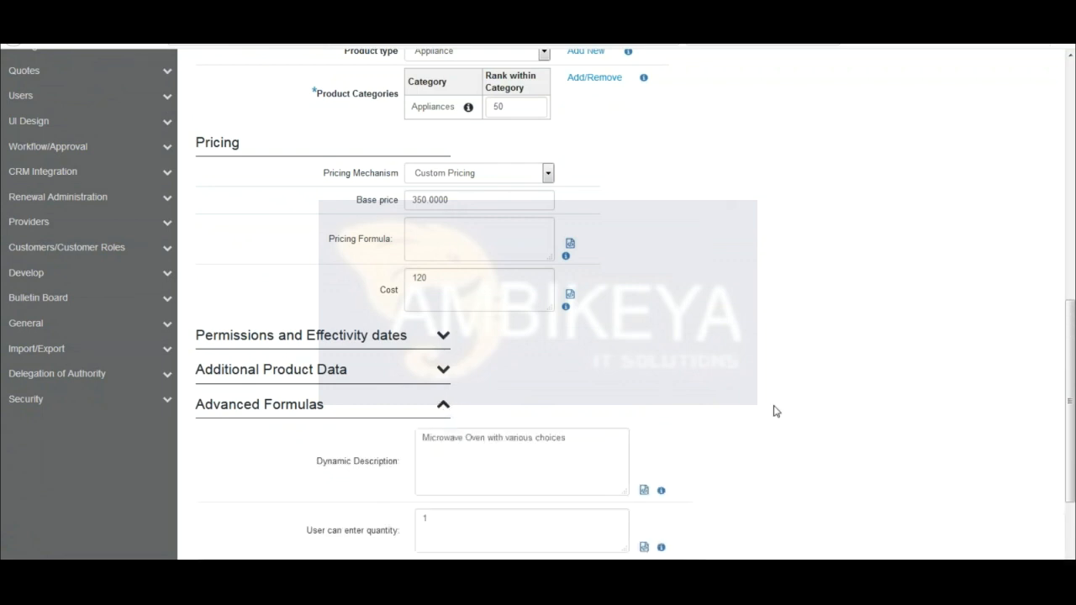
pyautogui.scroll(-3, 896, 446)
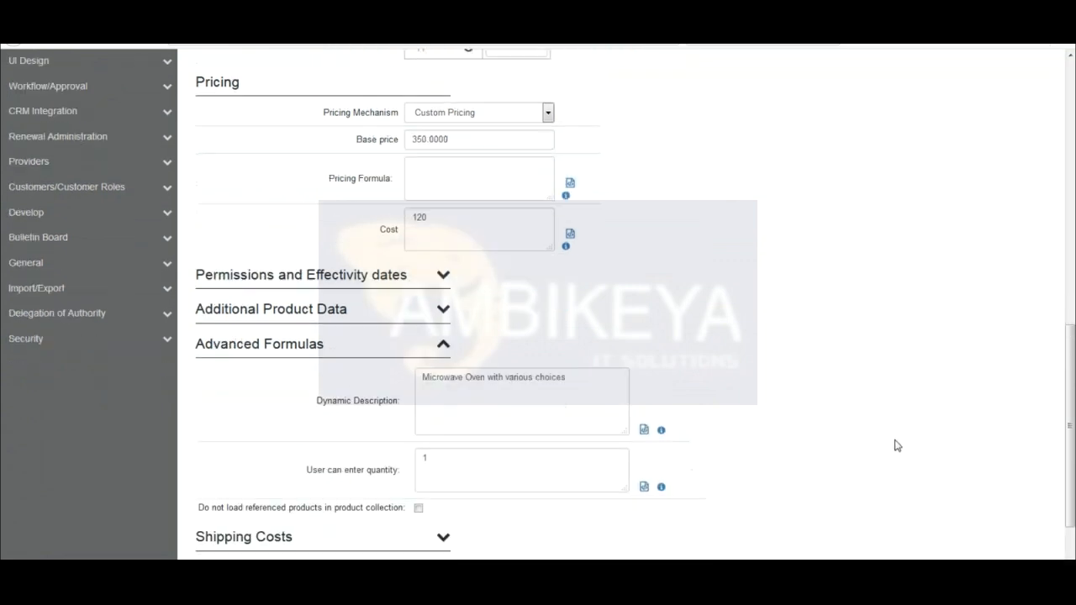
pyautogui.click(443, 278)
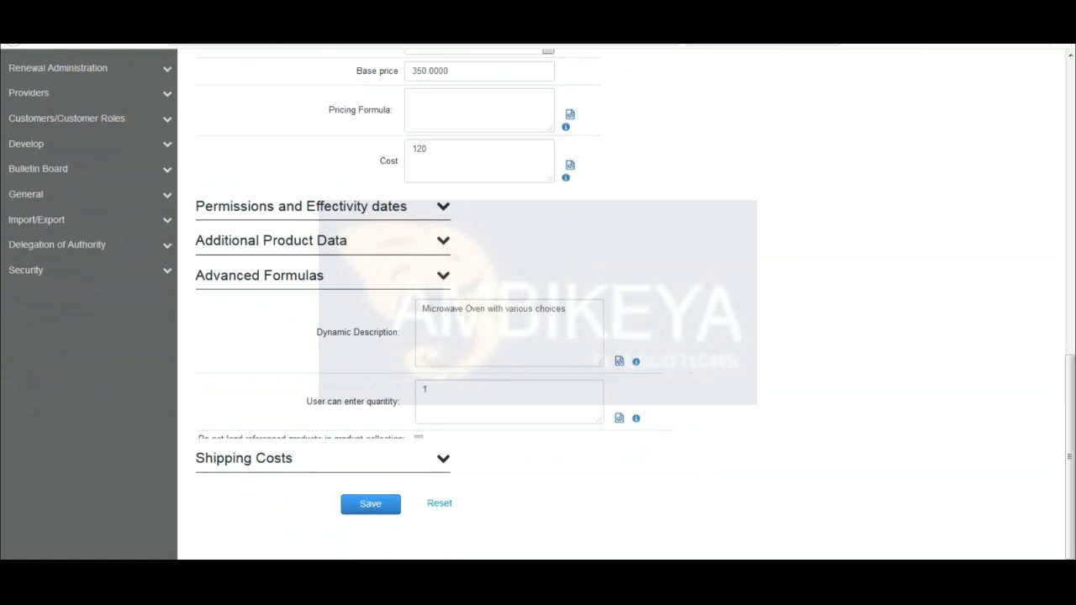
pyautogui.scroll(5, 814, 221)
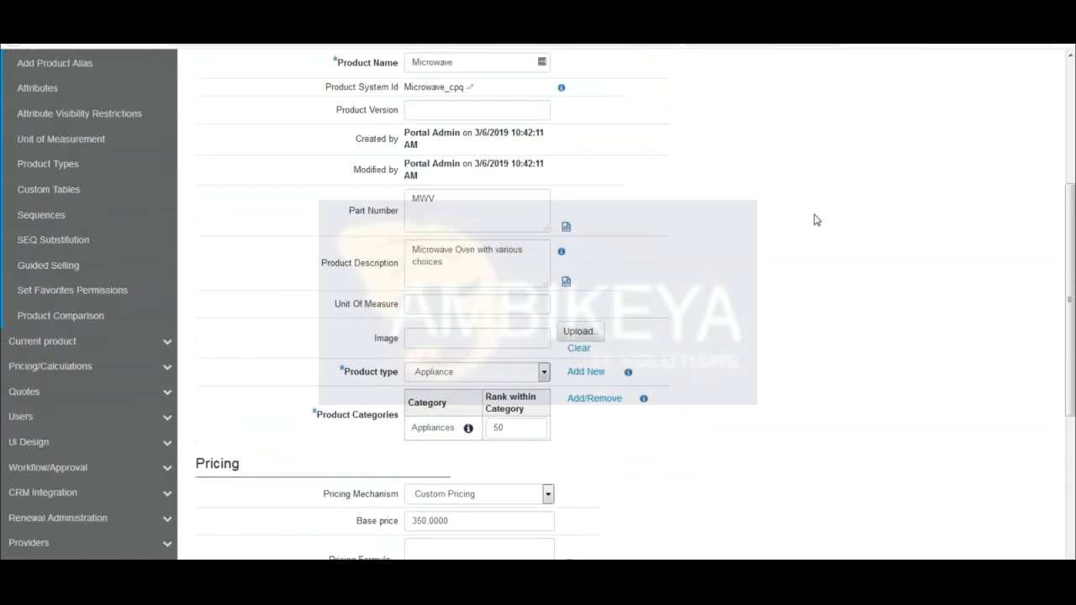
pyautogui.scroll(3, 814, 220)
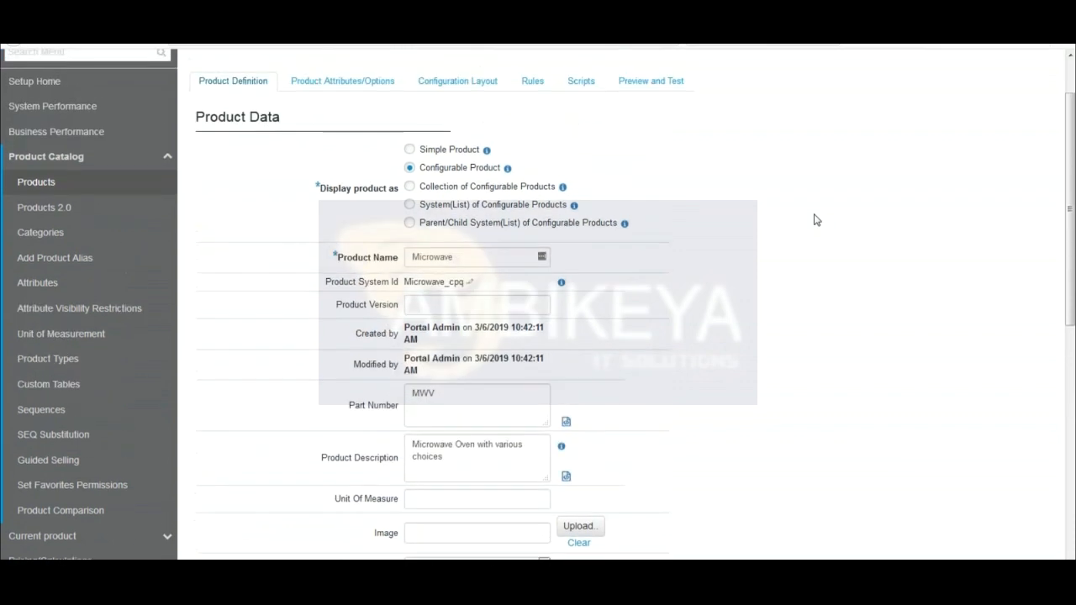
pyautogui.scroll(1, 813, 220)
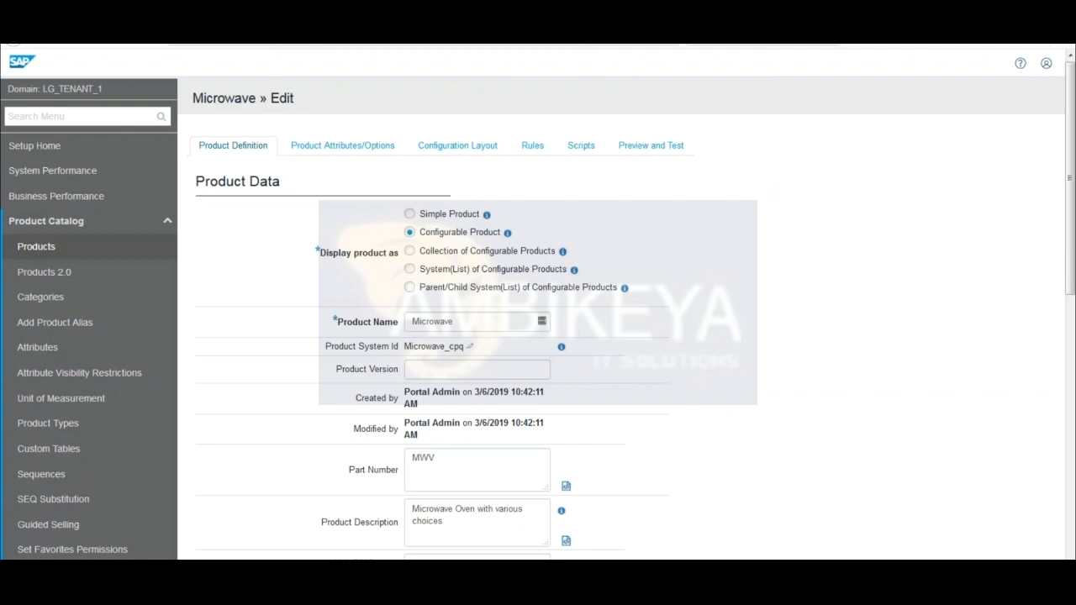
# Exit Setup to the user-side catalog and open the Microwave in the Appliances category for configuration.
pyautogui.click(1046, 63)
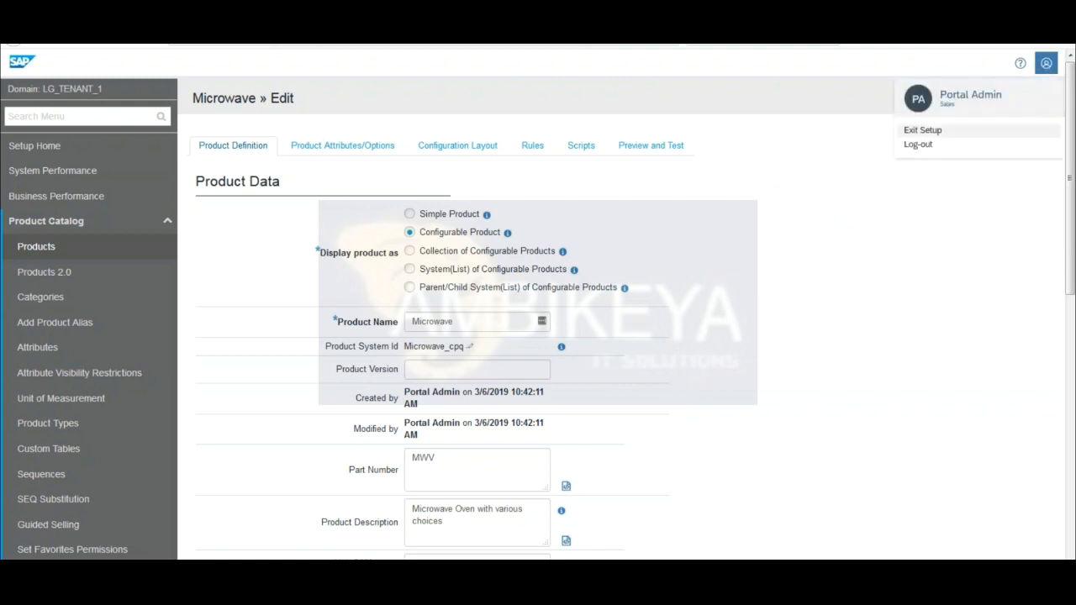
pyautogui.click(922, 130)
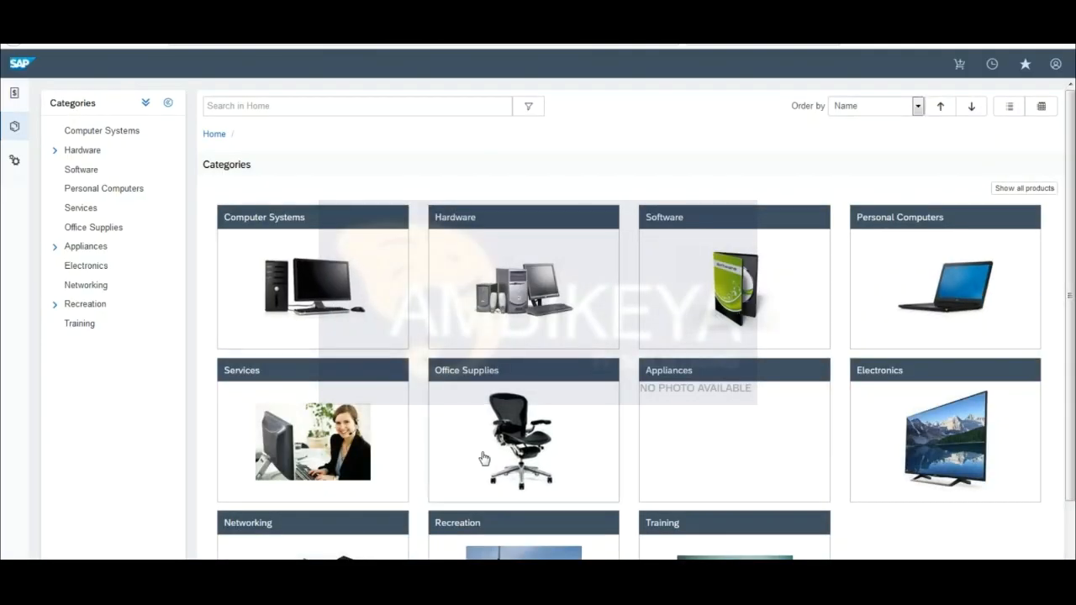
pyautogui.click(713, 432)
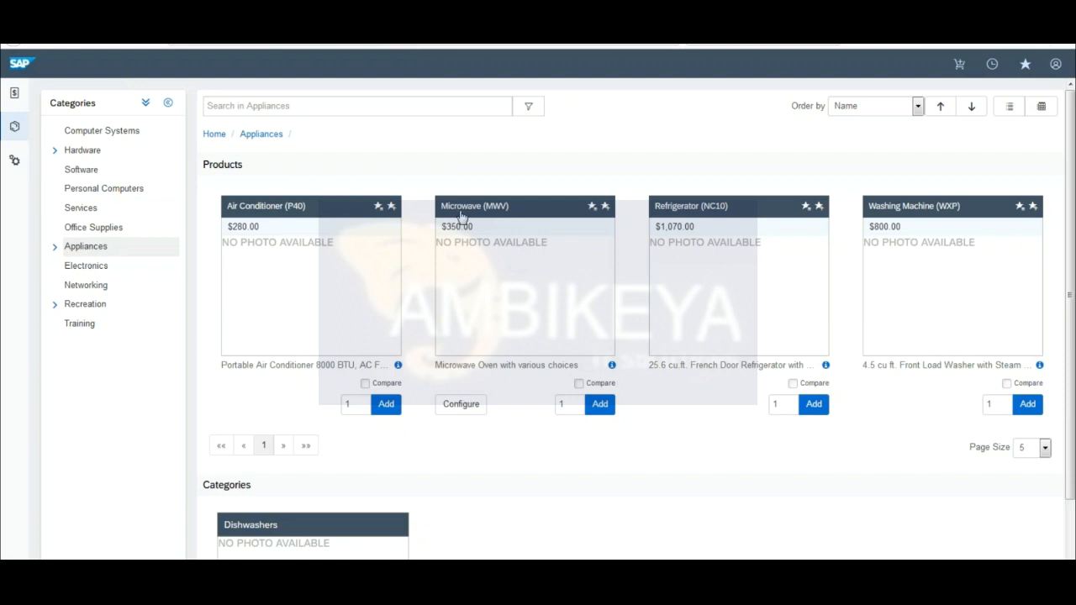
pyautogui.click(458, 404)
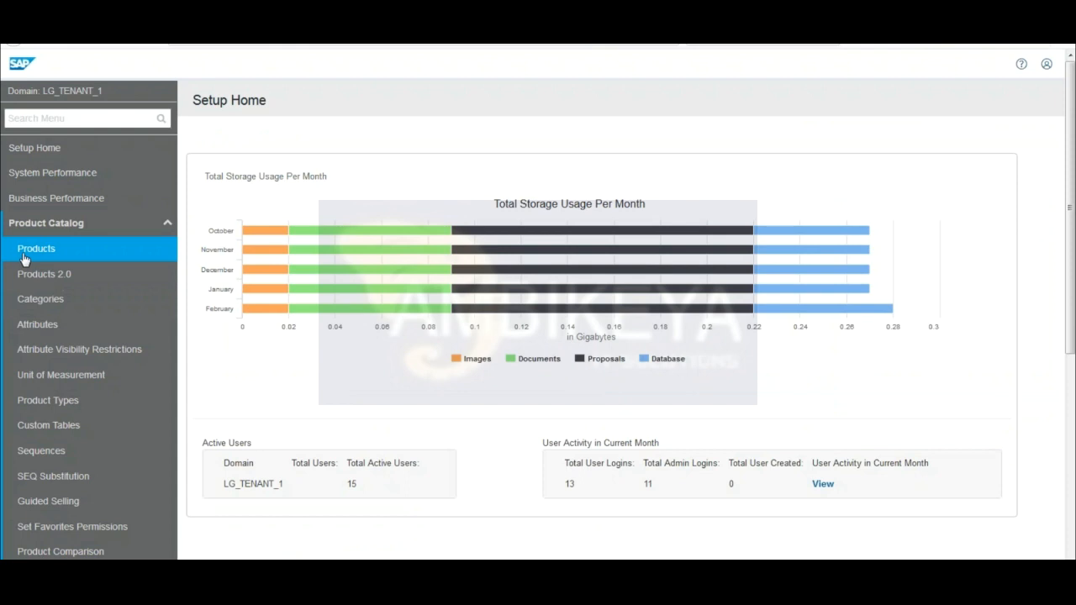
# Look up the Color attributes in the Product Catalog's Attributes list, and open Attribute Translations Export/Import.
pyautogui.click(47, 330)
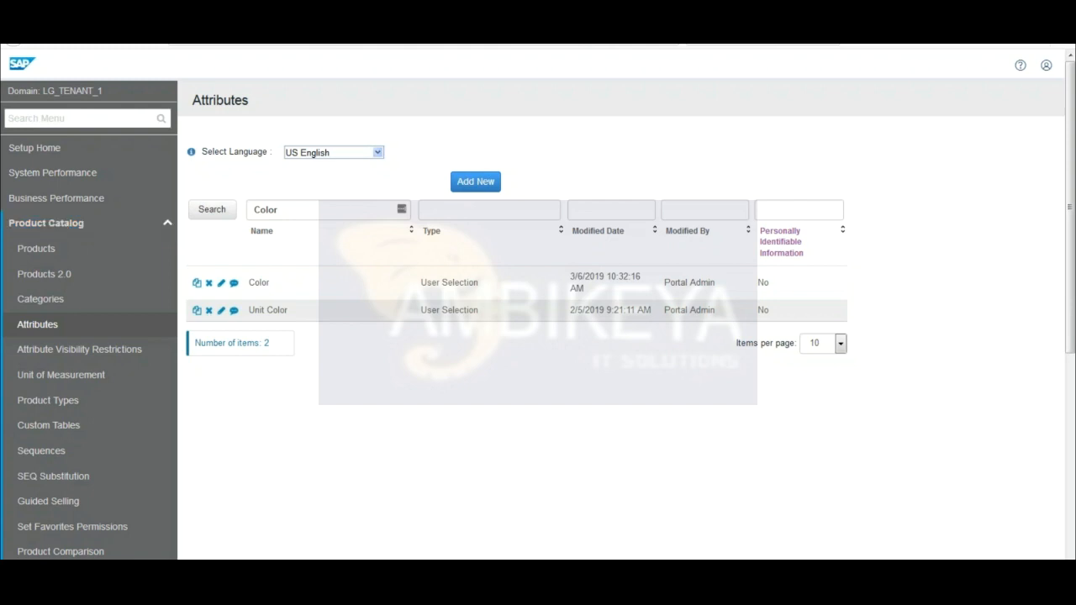
pyautogui.click(55, 233)
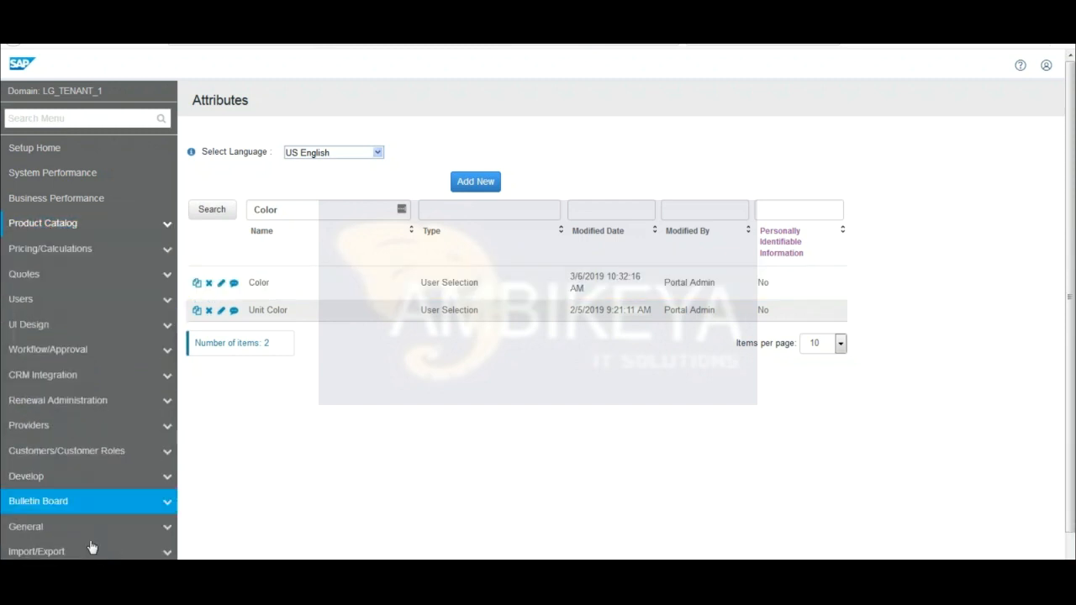
pyautogui.click(87, 553)
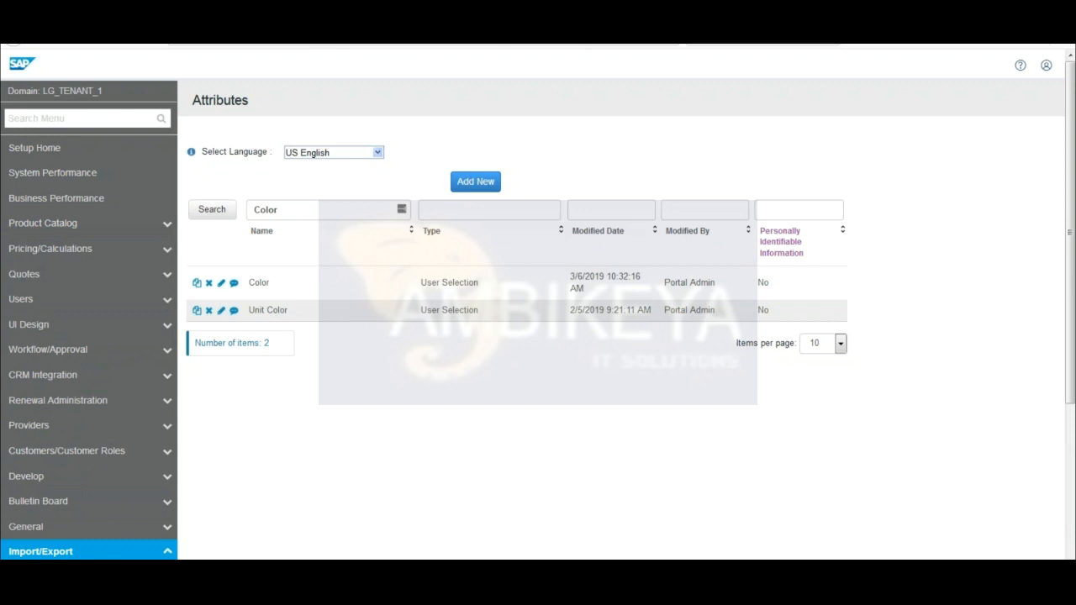
pyautogui.scroll(-3, 538, 302)
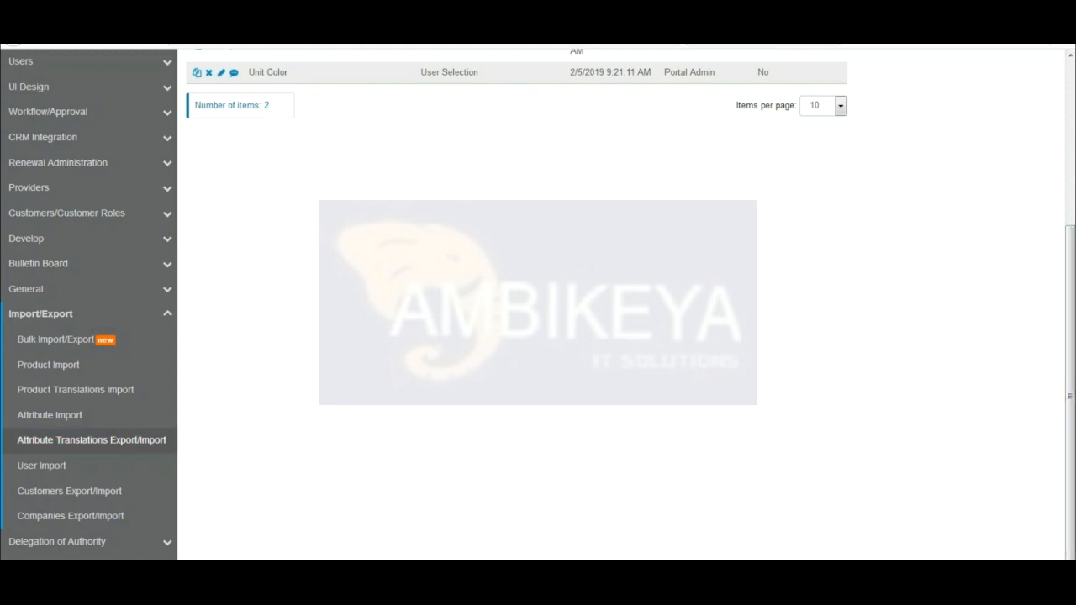
pyautogui.click(79, 442)
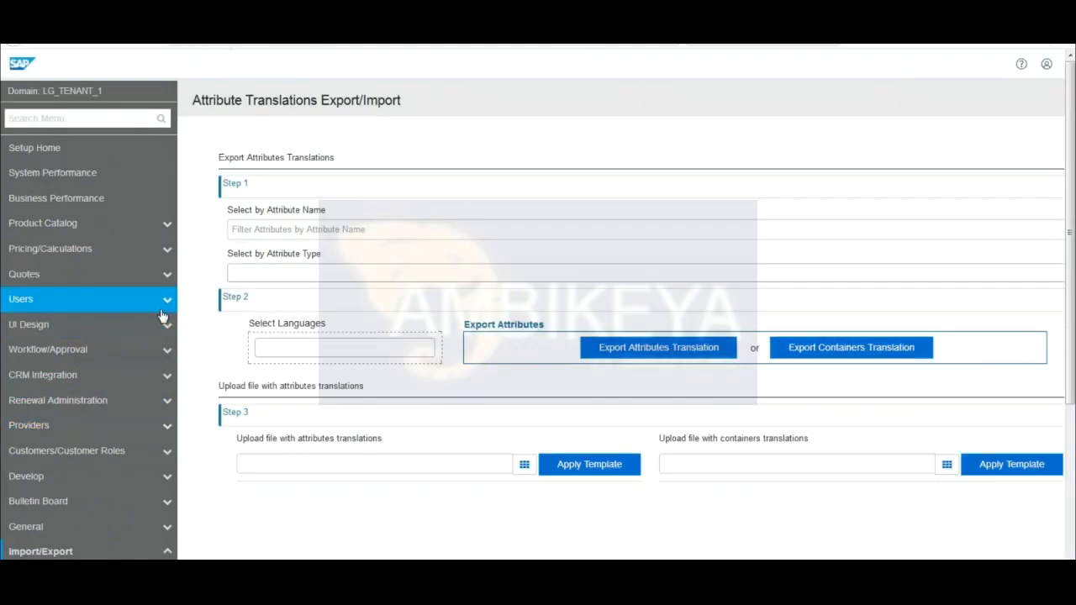
# Select the attributes for the translation export by the attribute name Color.
pyautogui.click(259, 230)
pyautogui.write('Color')
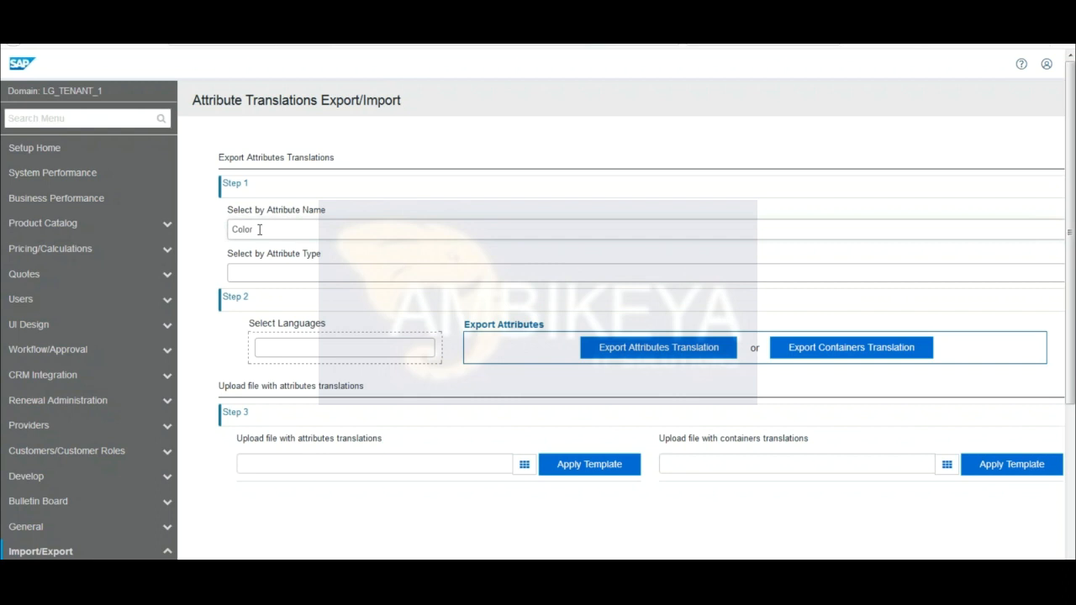
pyautogui.press('Return')
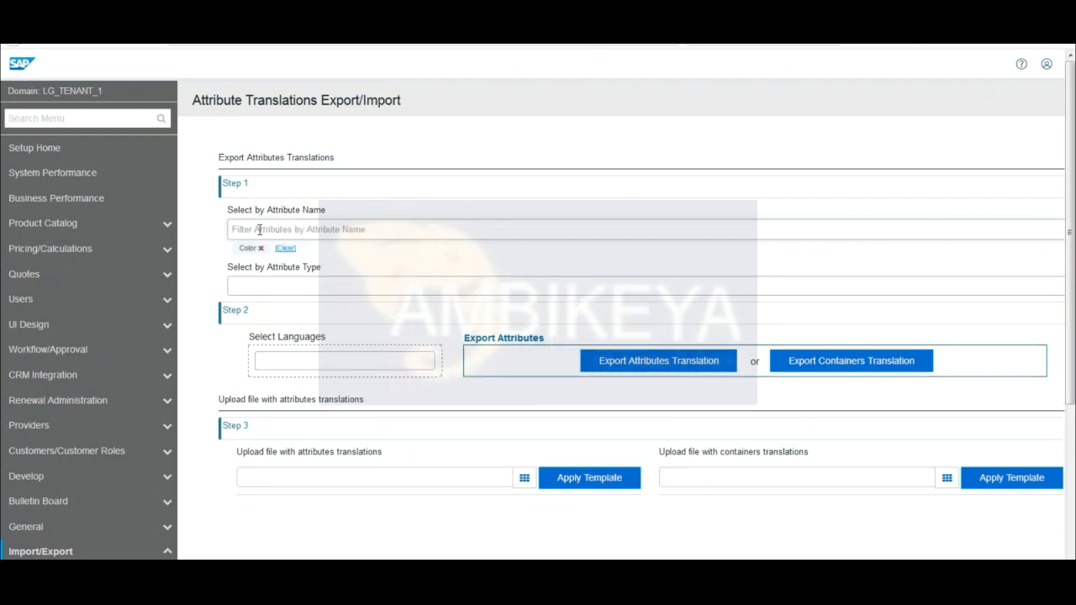
pyautogui.click(204, 309)
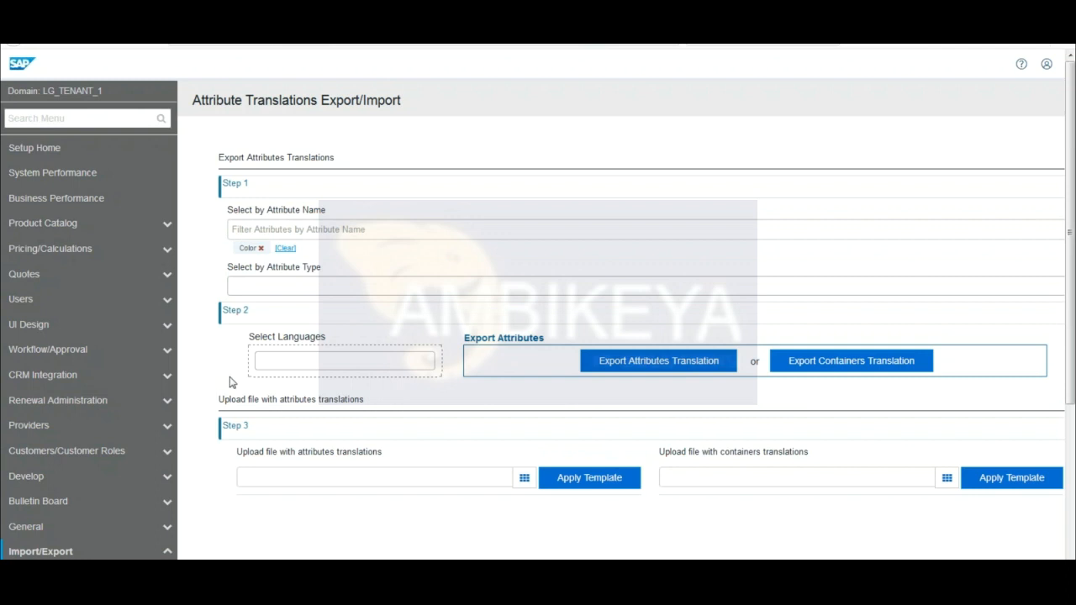
# Export the attributes translation for French and open the exported workbook in Microsoft Excel.
pyautogui.click(386, 365)
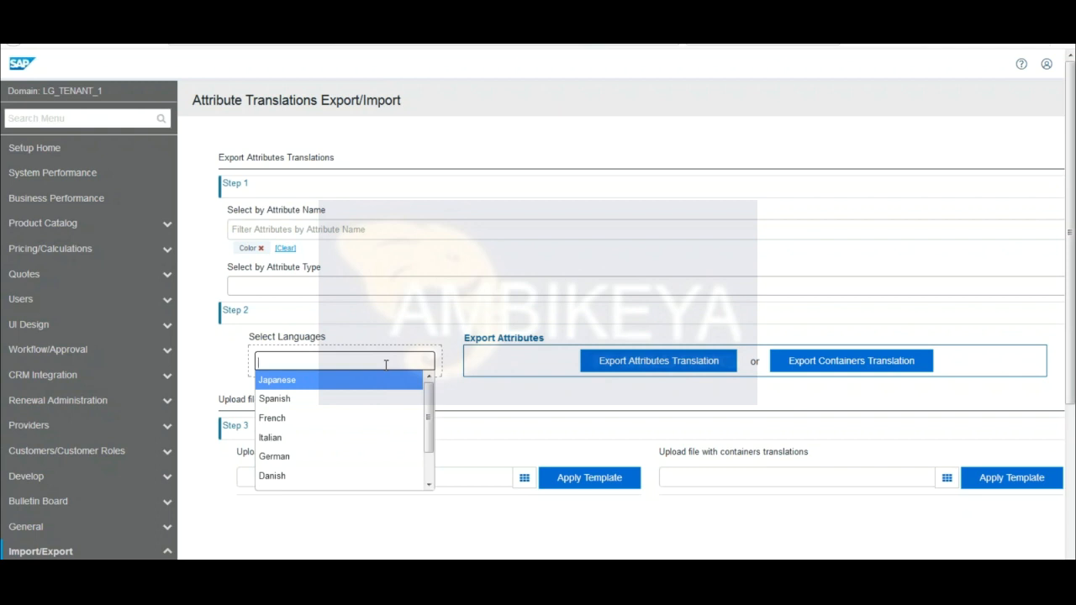
pyautogui.click(295, 423)
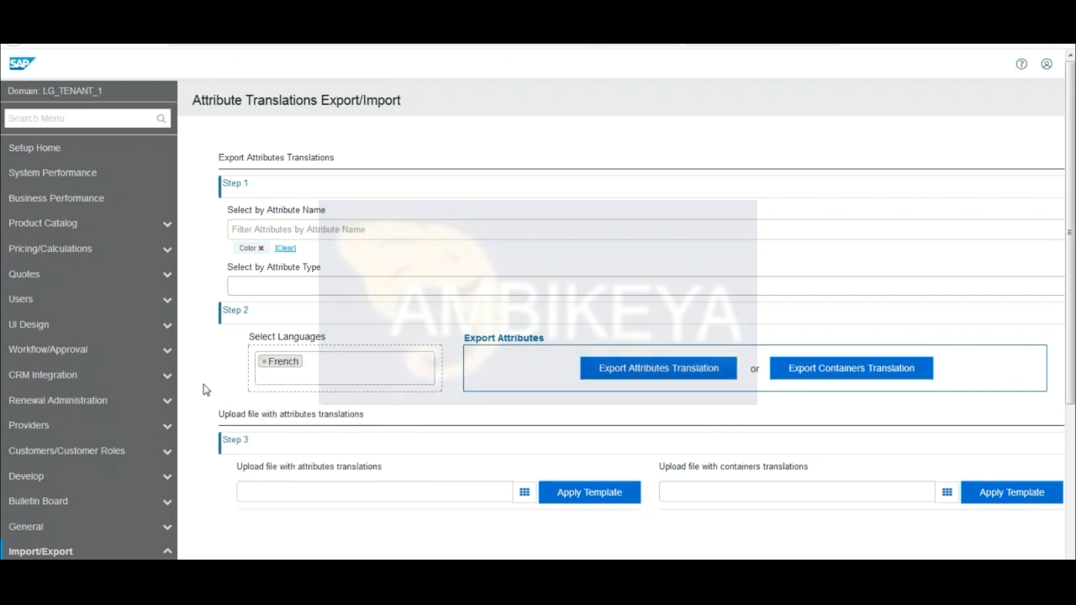
pyautogui.click(622, 372)
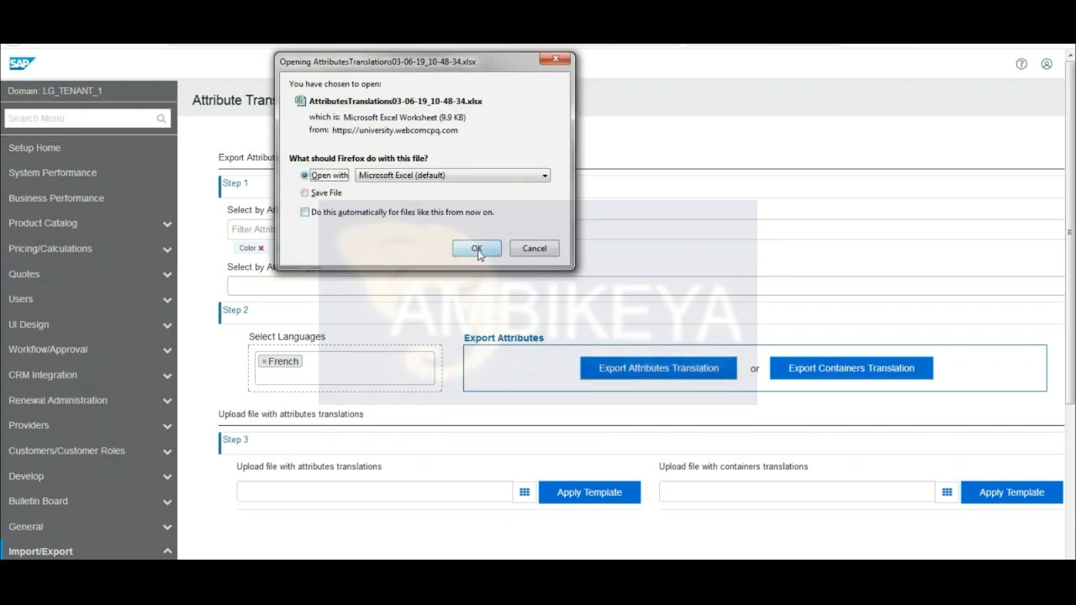
pyautogui.click(476, 249)
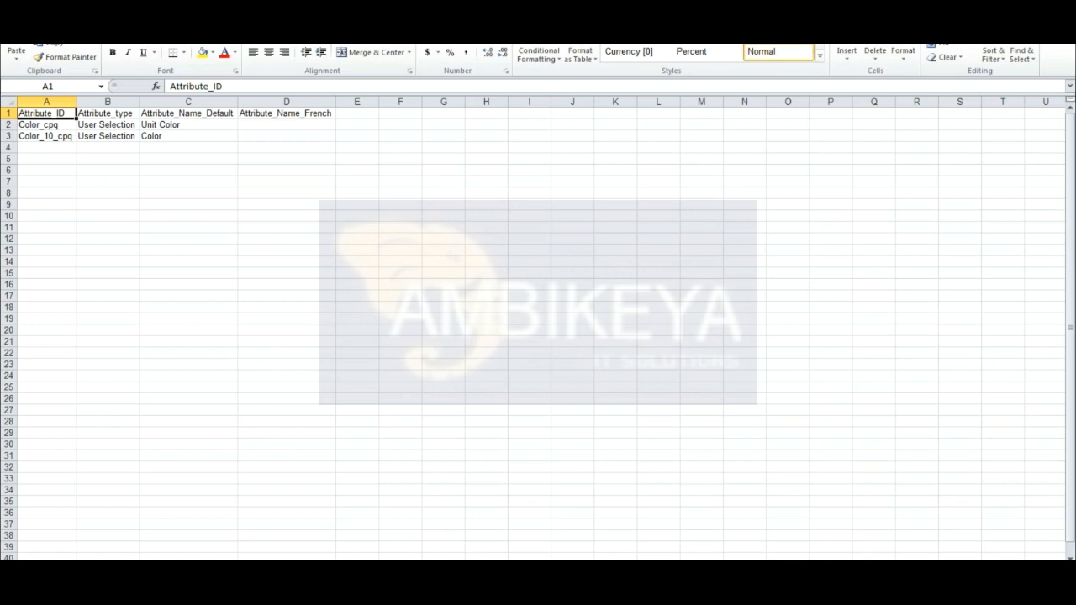
# Save the exported workbook to the Desktop as French Translation Attributes.
pyautogui.click(17, 8)
pyautogui.click(42, 54)
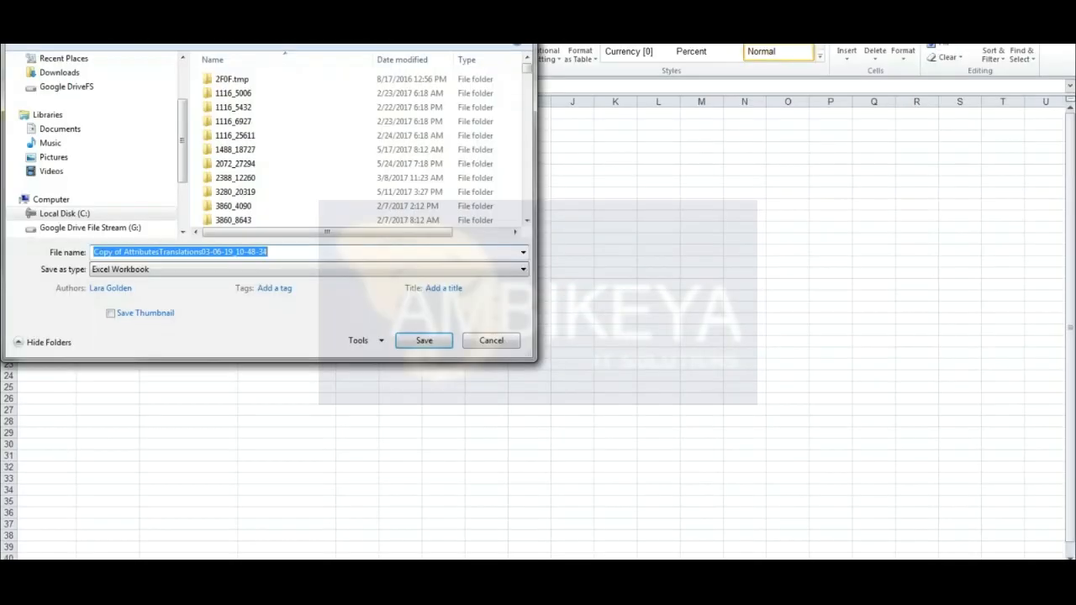
pyautogui.click(183, 78)
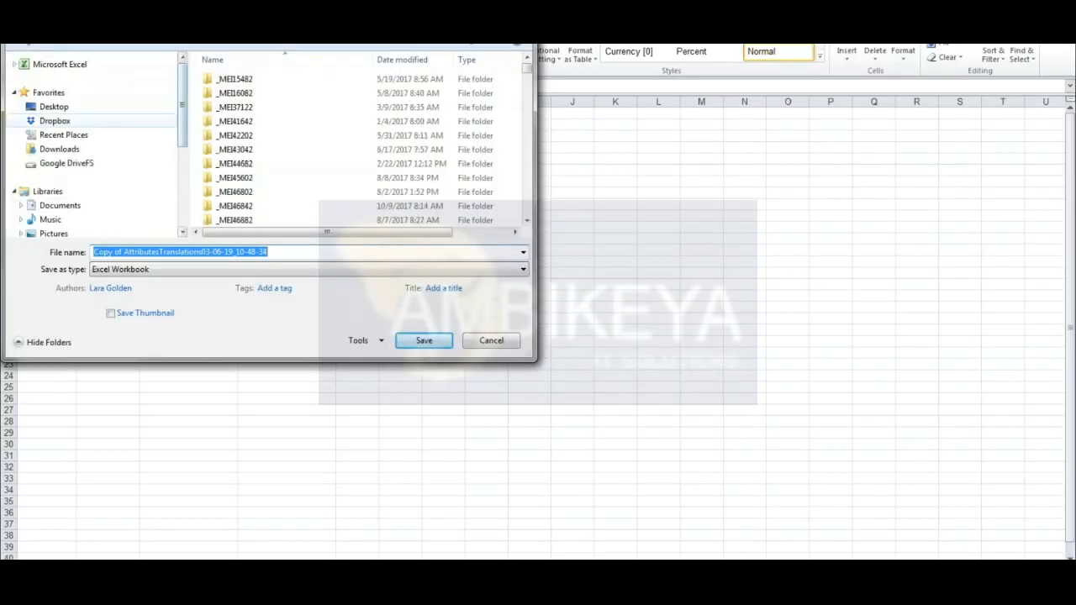
pyautogui.click(60, 111)
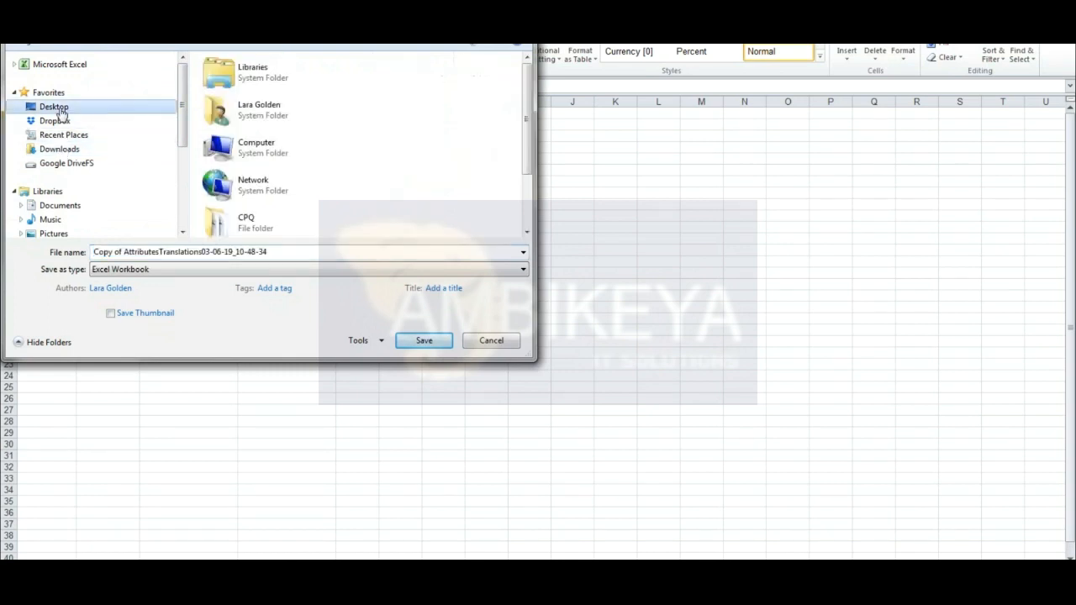
pyautogui.click(284, 252)
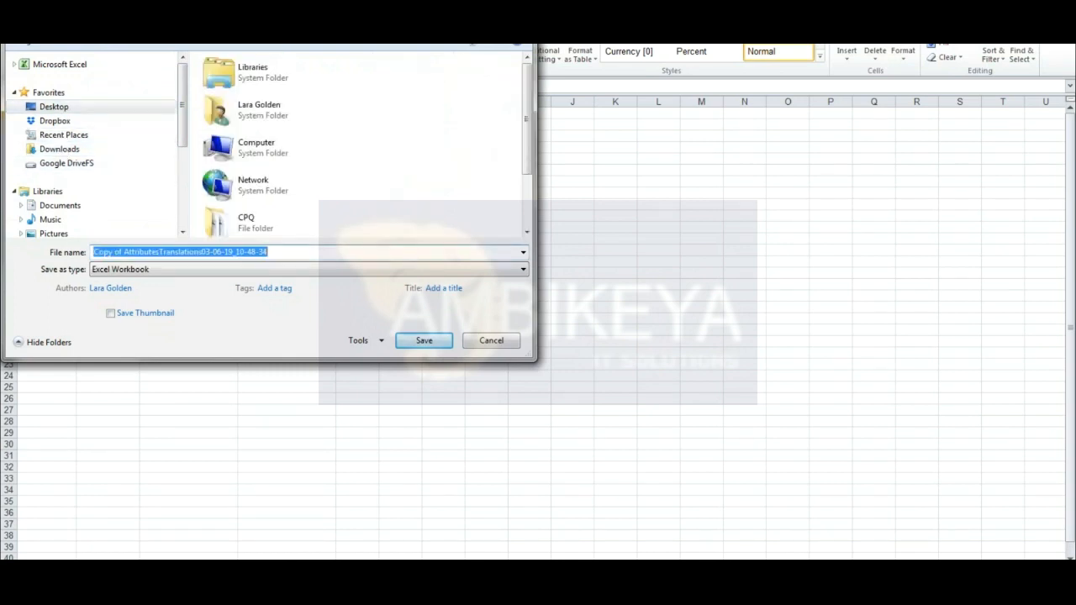
pyautogui.write('French')
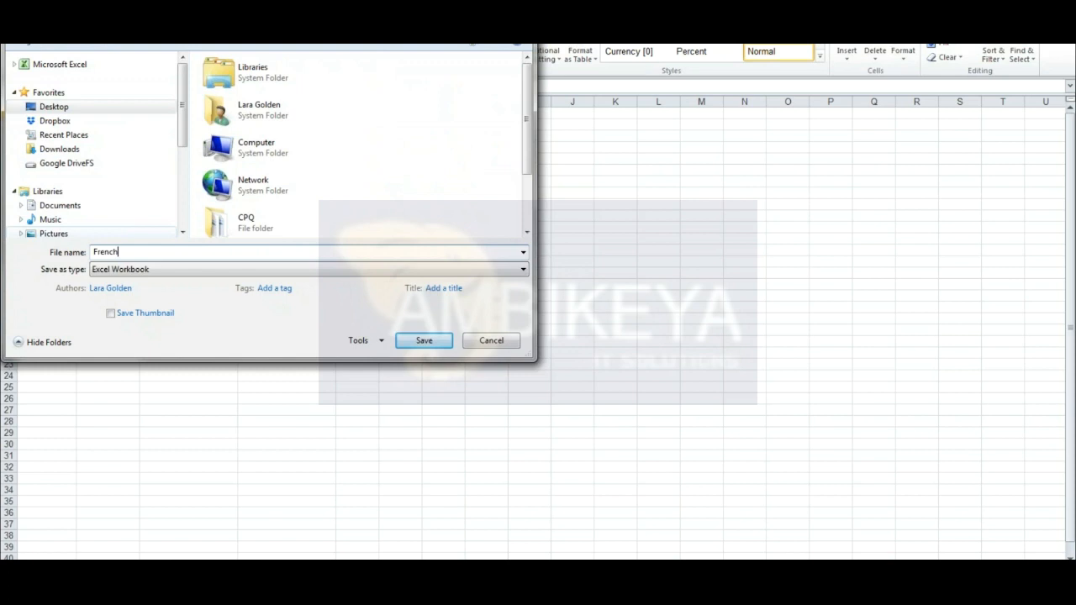
pyautogui.write(' Translation Attributes')
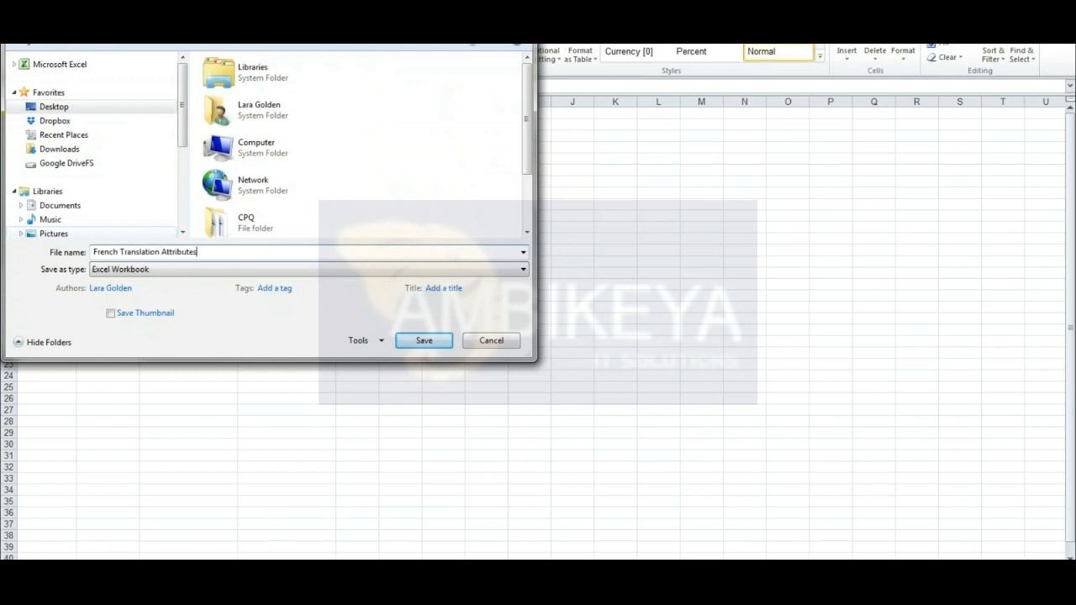
pyautogui.click(422, 341)
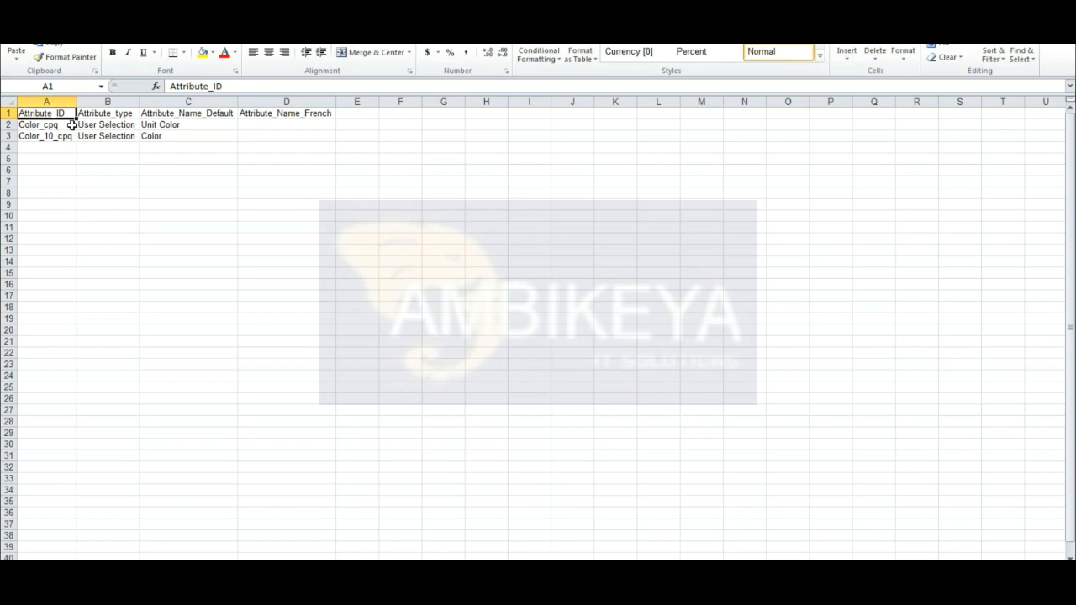
# Delete the Unit Color attribute row (Color_cpq) from the attribute names sheet.
pyautogui.click(34, 126)
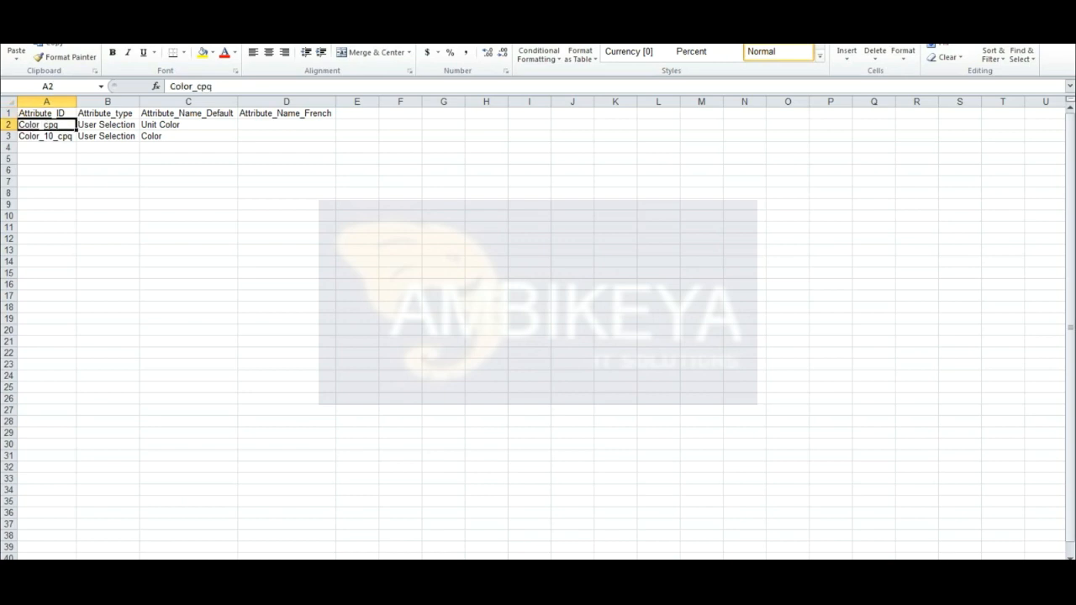
pyautogui.click(169, 125)
pyautogui.click(8, 125)
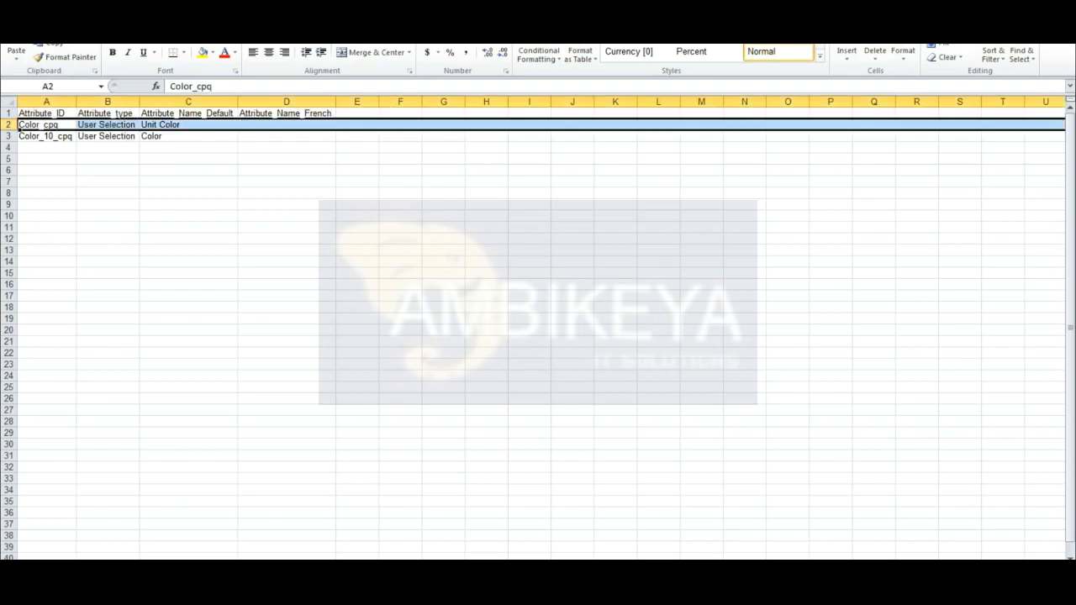
pyautogui.rightClick(8, 124)
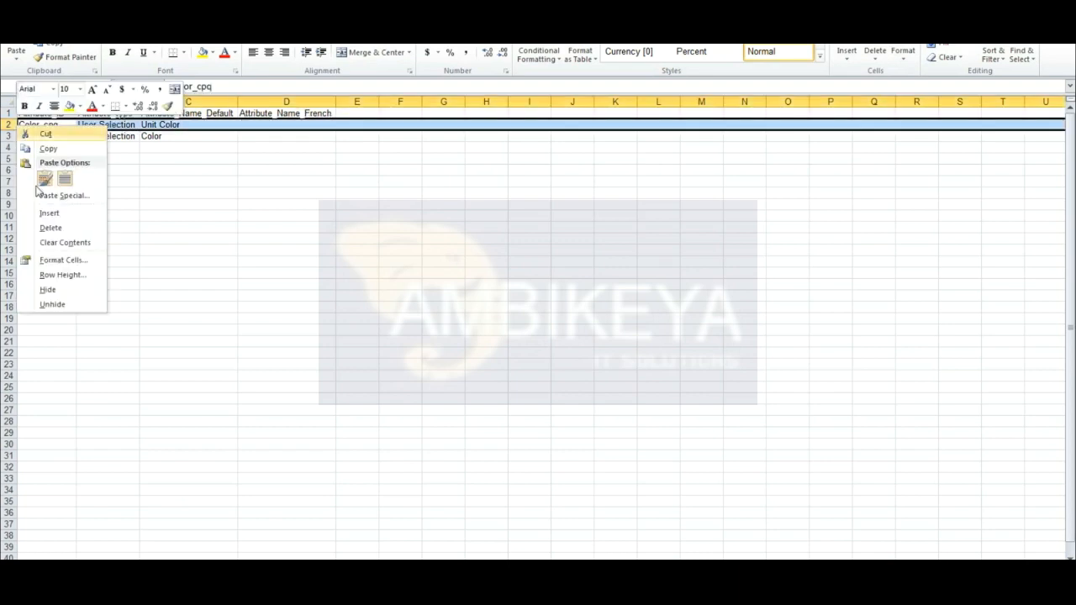
pyautogui.click(48, 229)
pyautogui.click(96, 204)
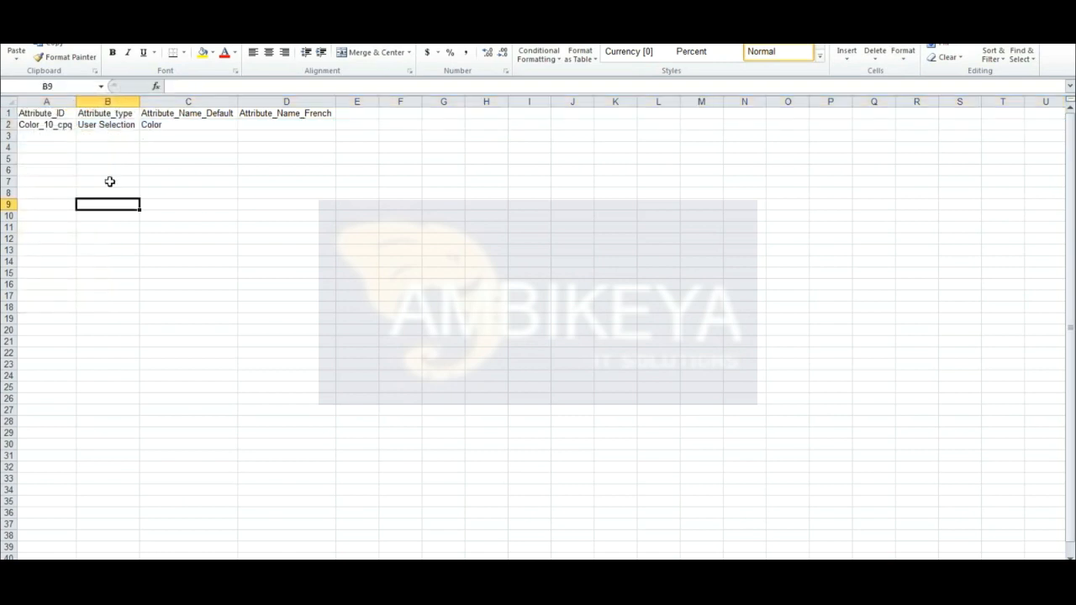
# Enter Couleur as the French attribute name for the Color attribute.
pyautogui.click(206, 125)
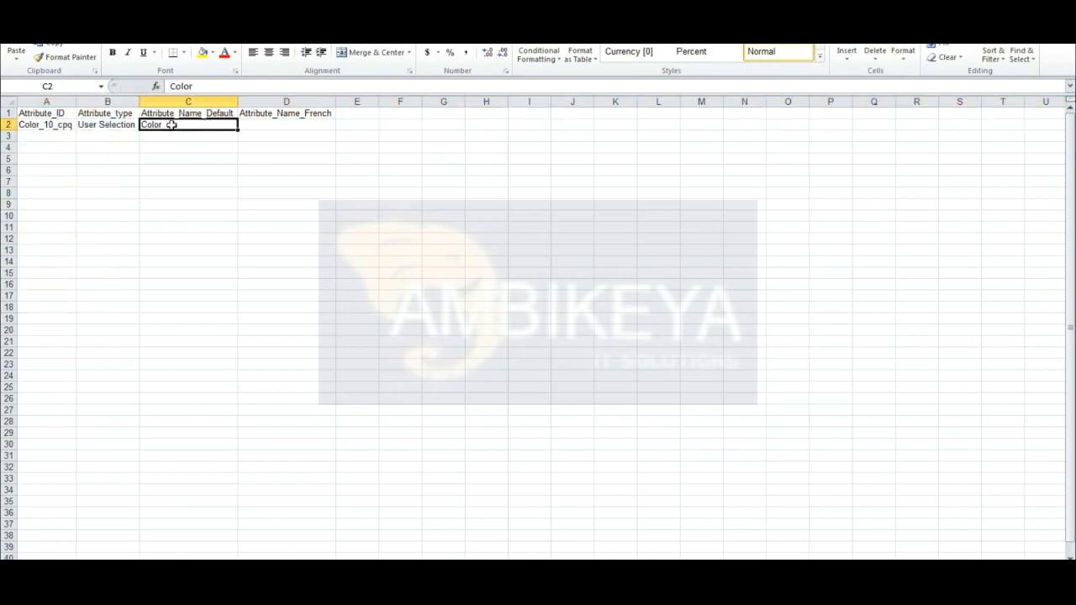
pyautogui.click(269, 124)
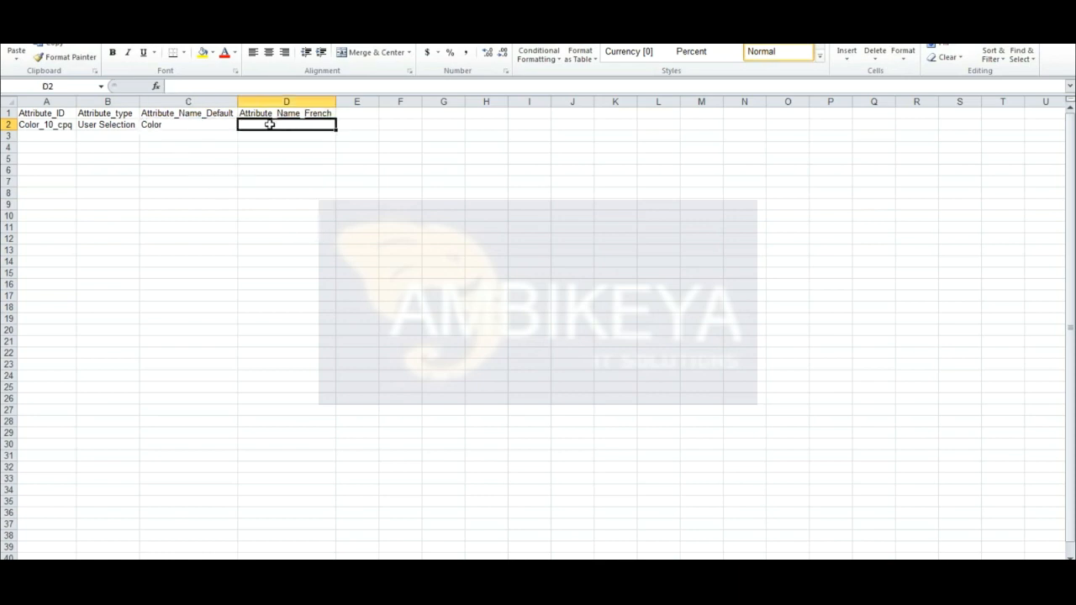
pyautogui.write('Couleur')
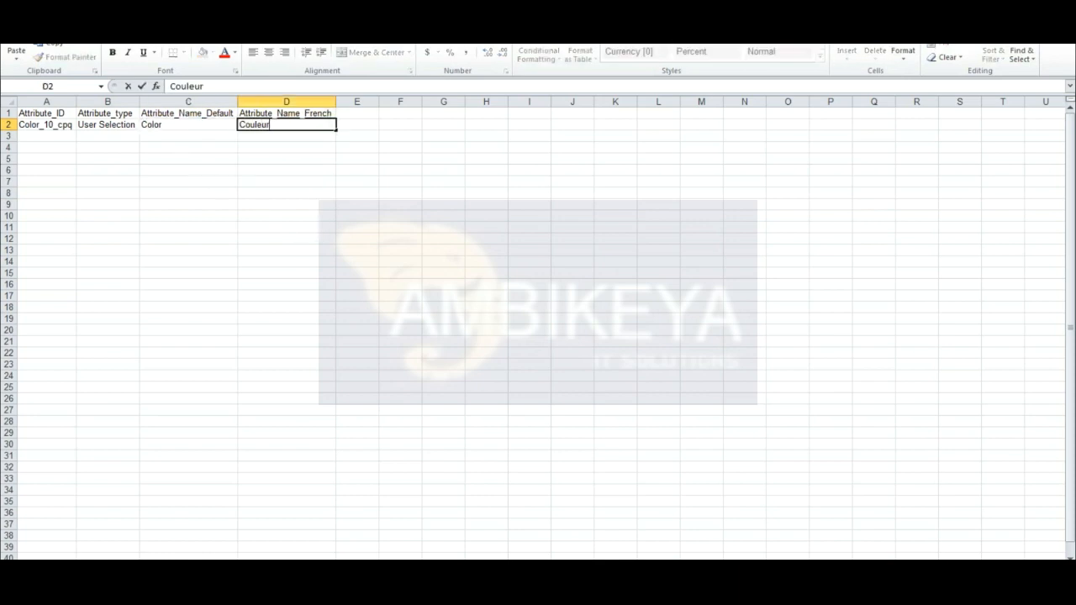
pyautogui.press('Return')
pyautogui.click(270, 124)
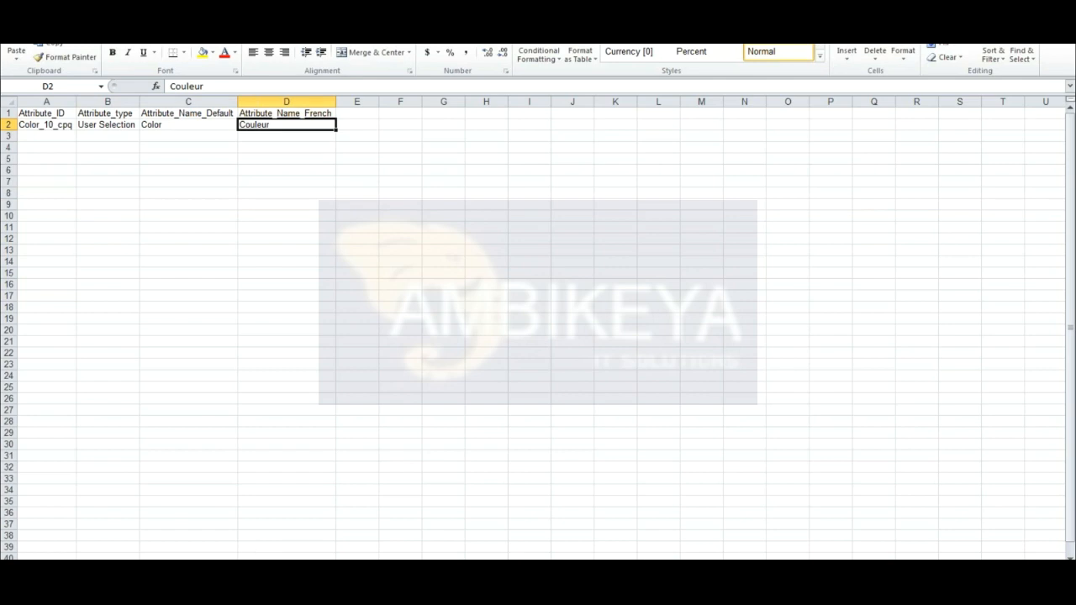
# On the attribute values sheet, delete all rows belonging to the Unit Color attribute (Color_cpq), rows 2 to 10.
pyautogui.hotkey('ctrl', 'pagedown')
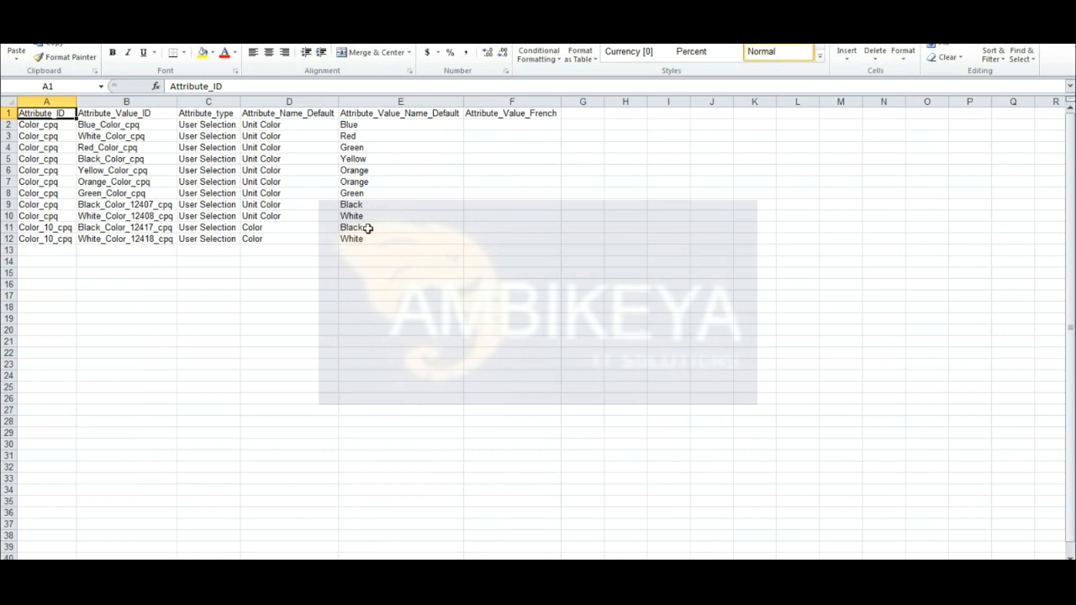
pyautogui.click(41, 127)
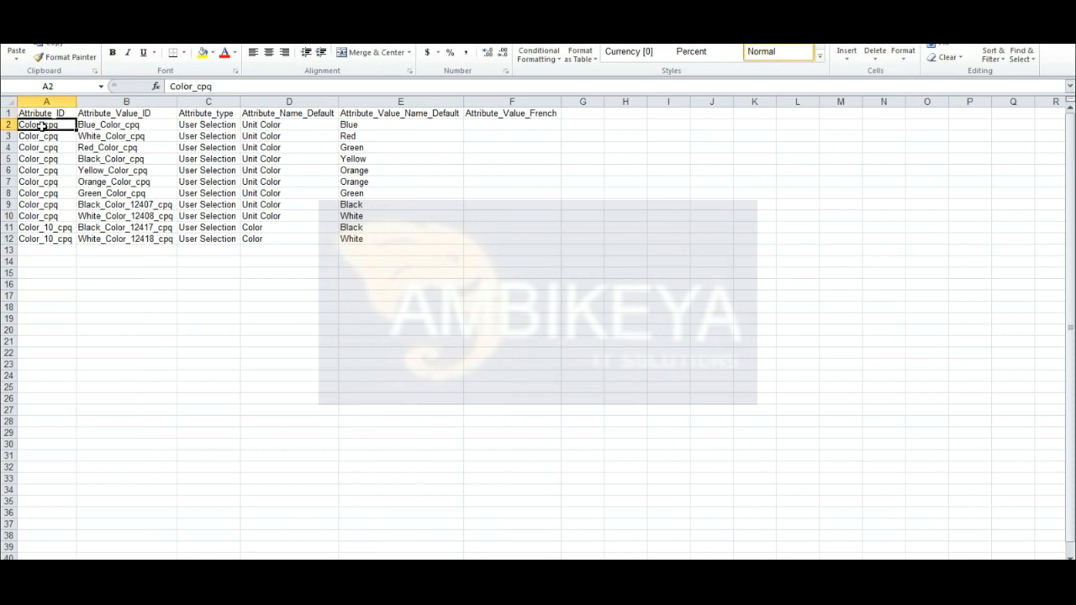
pyautogui.moveTo(9, 125); pyautogui.dragTo(10, 217)
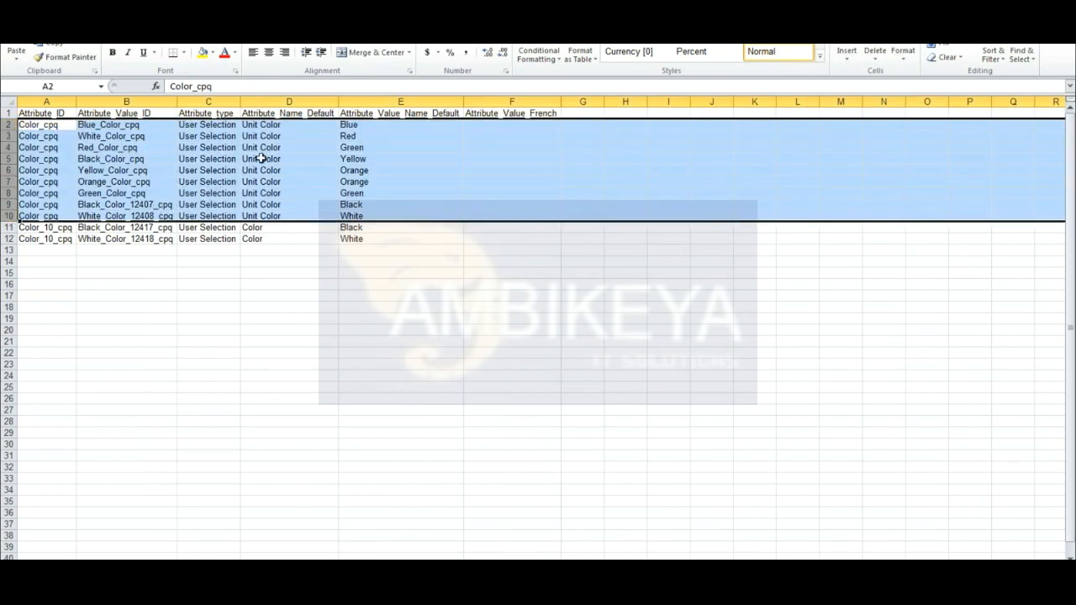
pyautogui.rightClick(10, 124)
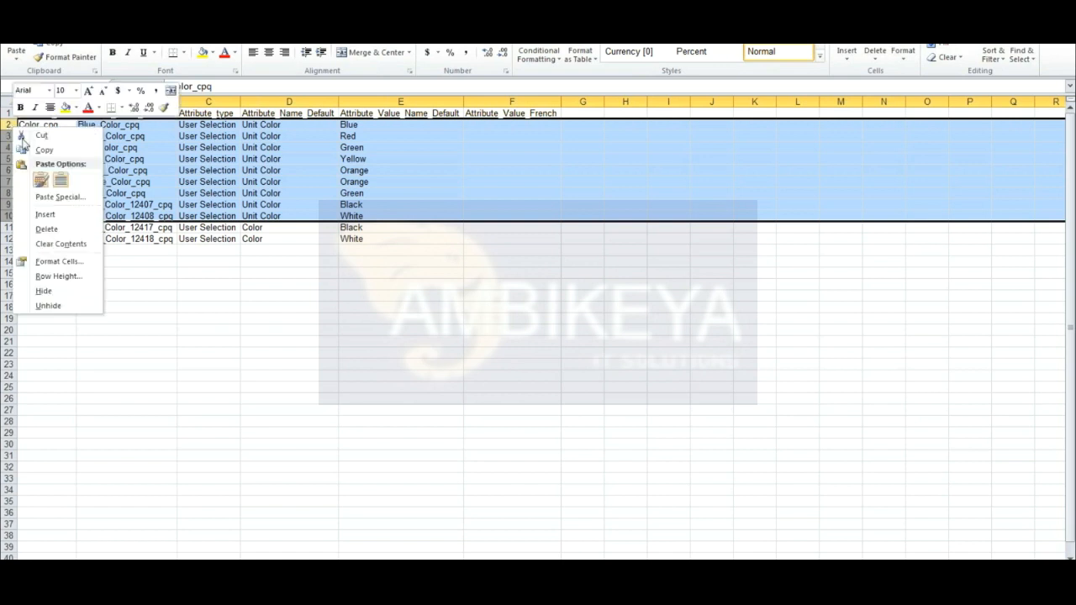
pyautogui.click(45, 229)
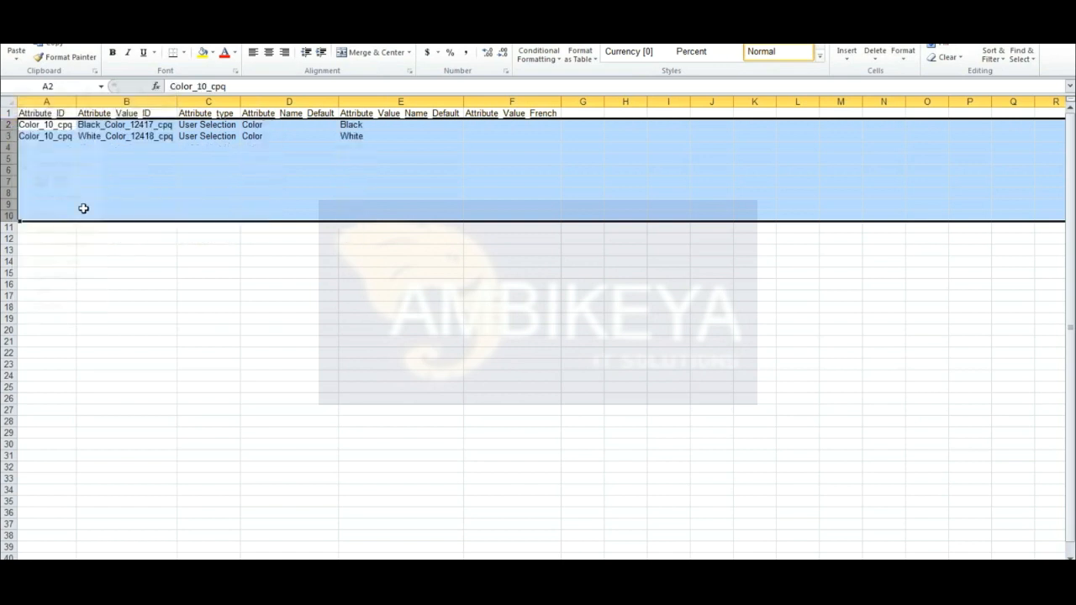
# Enter the French attribute values Noir for Black and Blanc for White.
pyautogui.click(411, 125)
pyautogui.click(484, 124)
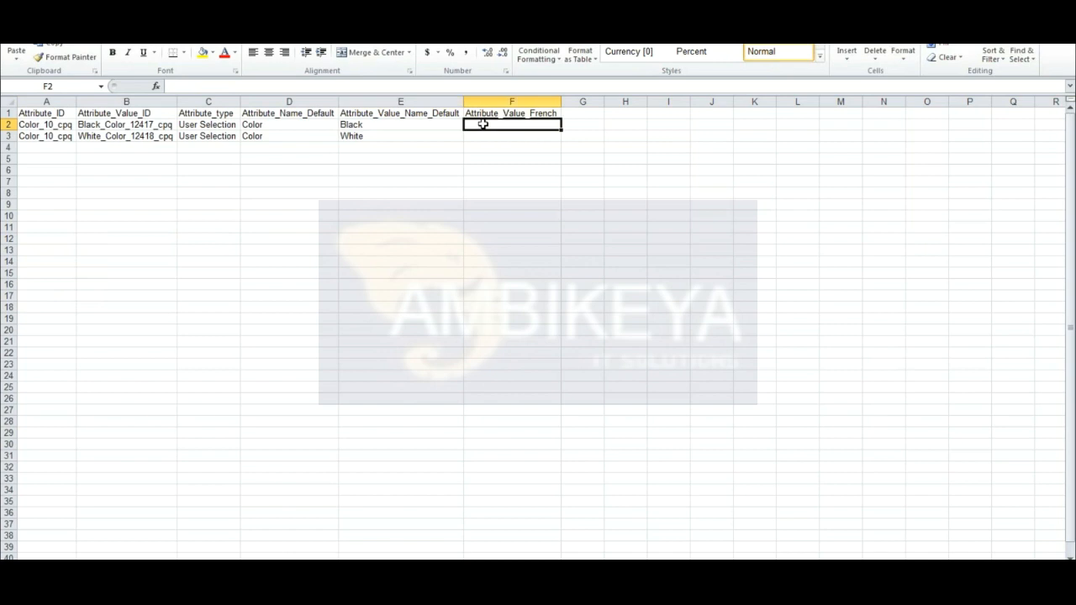
pyautogui.write('Noir')
pyautogui.press('Return')
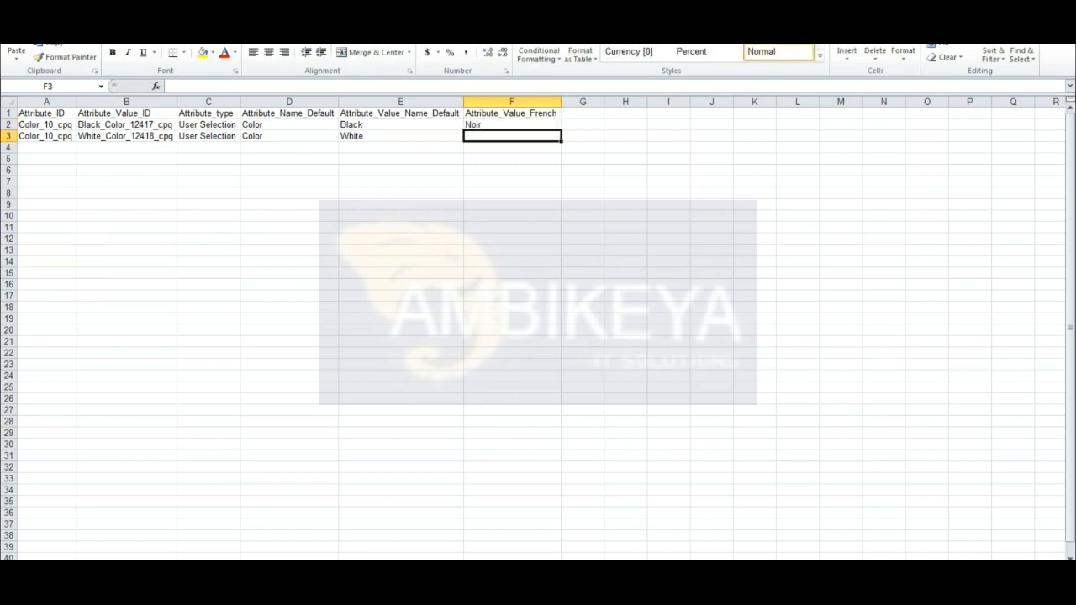
pyautogui.write('Blanc')
pyautogui.press('Return')
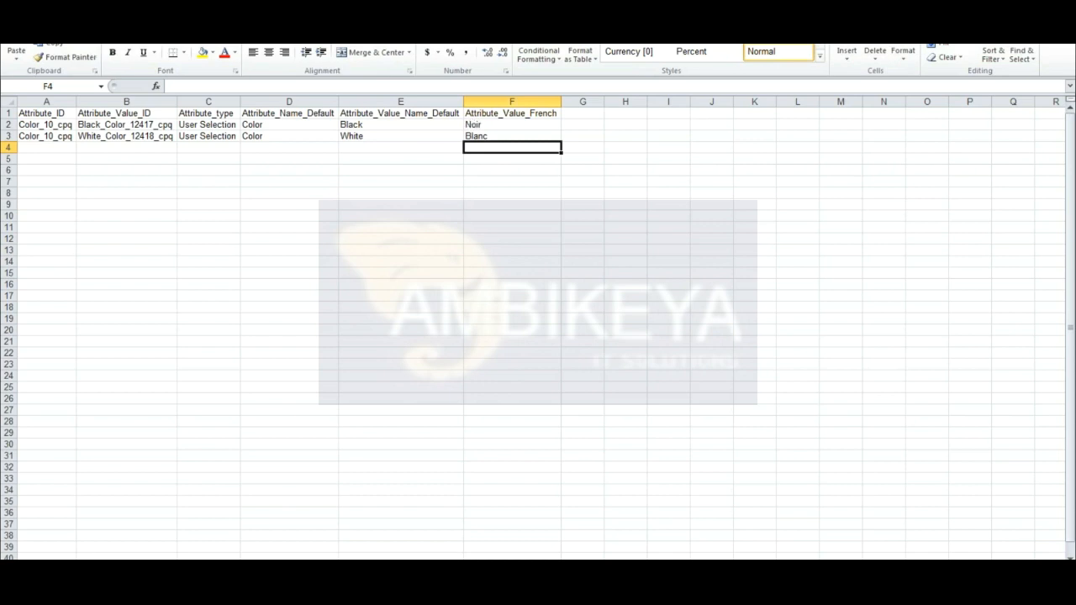
pyautogui.click(61, 127)
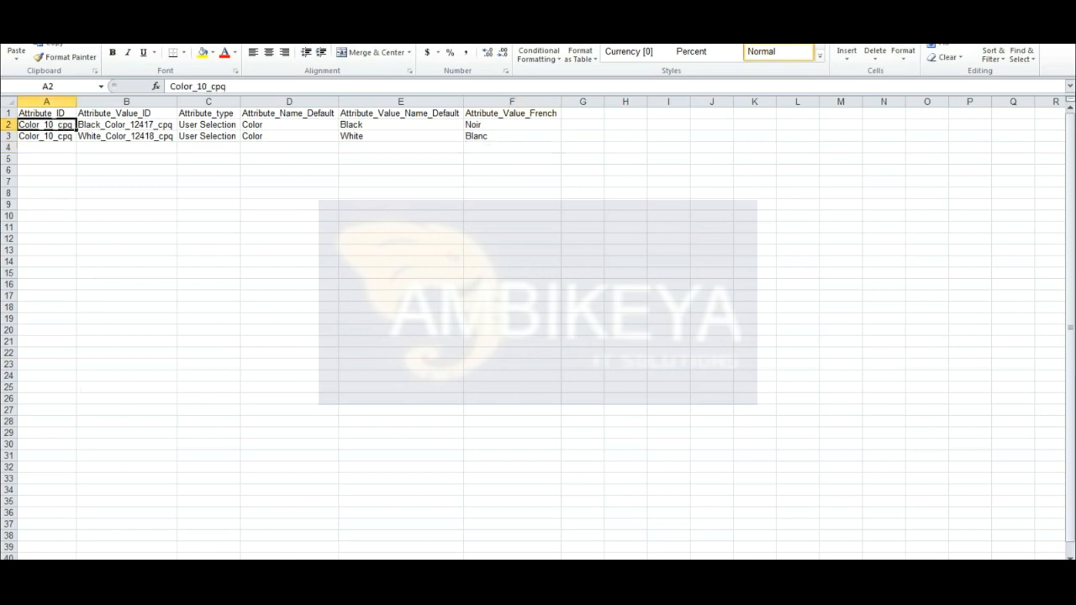
pyautogui.click(113, 126)
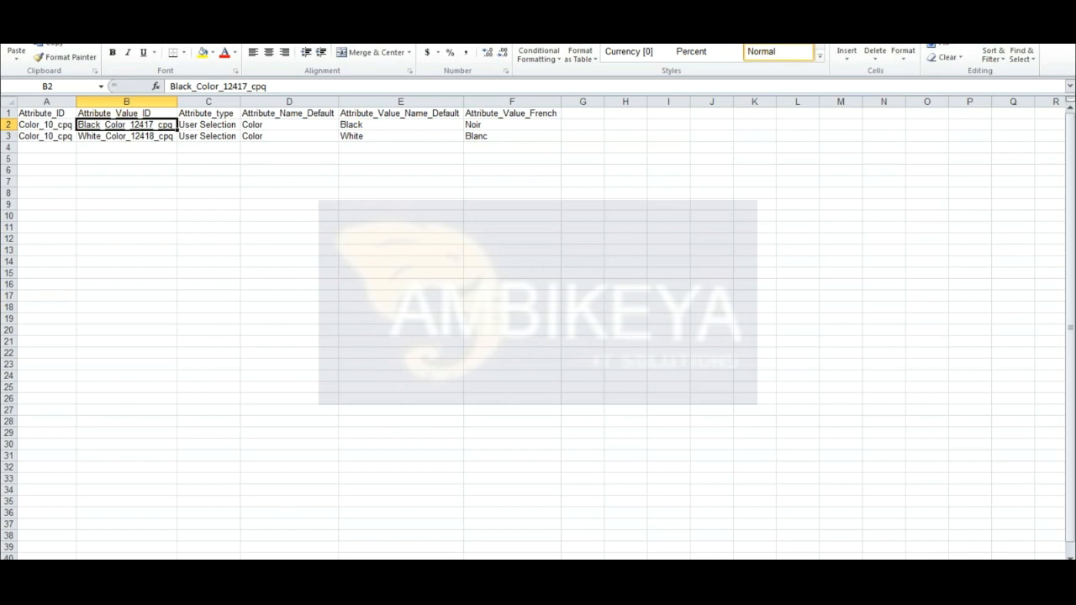
# Switch to SAP CPQ, choose French Translation Attributes from the Desktop as the attributes translations file, and apply the template.
pyautogui.hotkey('alt', 'Tab')
pyautogui.hotkey('alt', 'Tab')
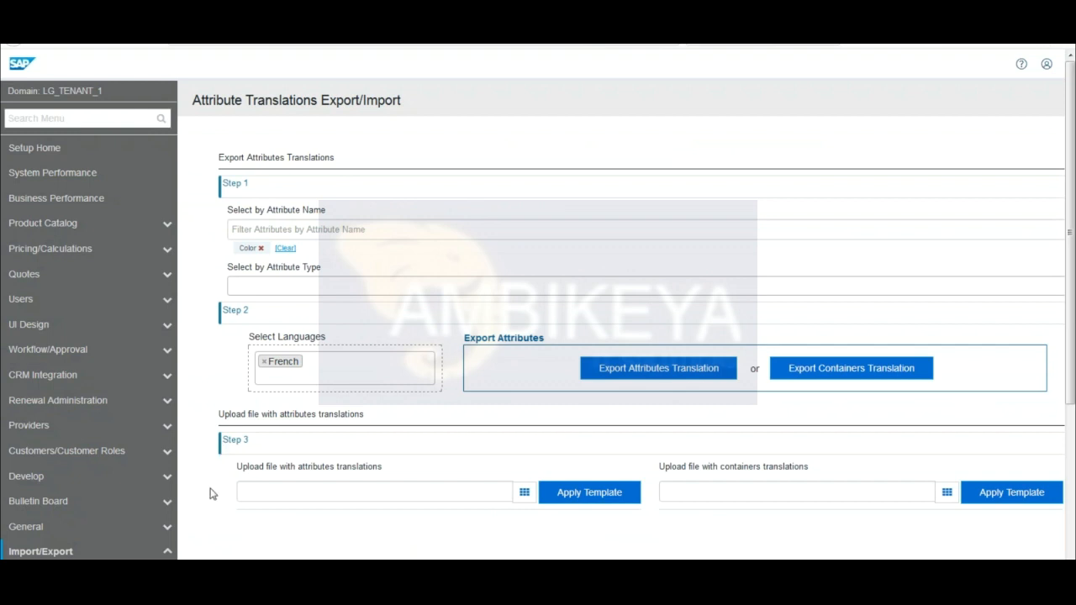
pyautogui.click(525, 494)
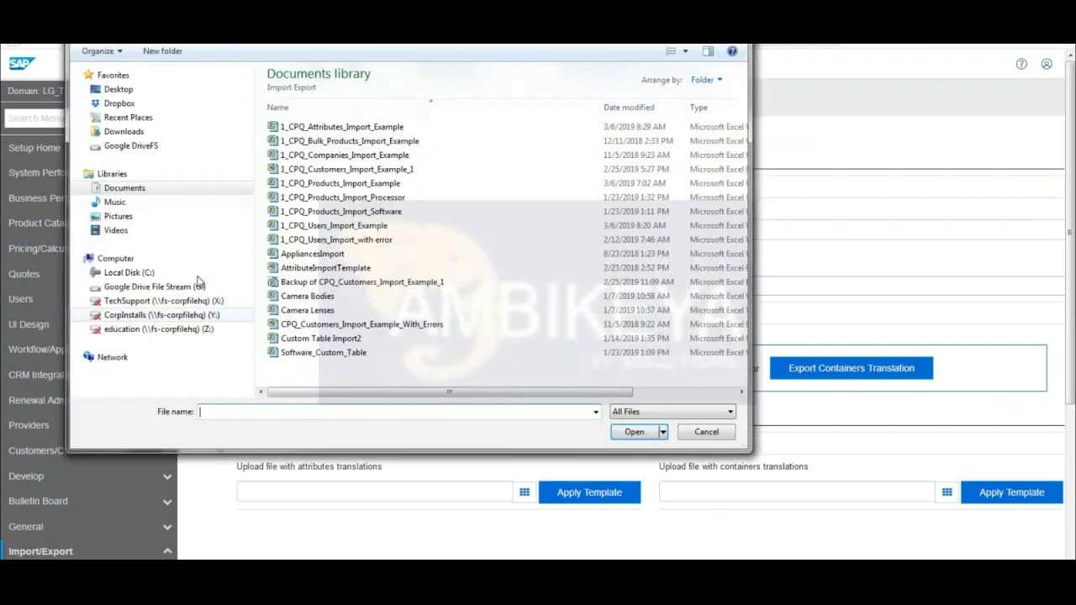
pyautogui.click(132, 91)
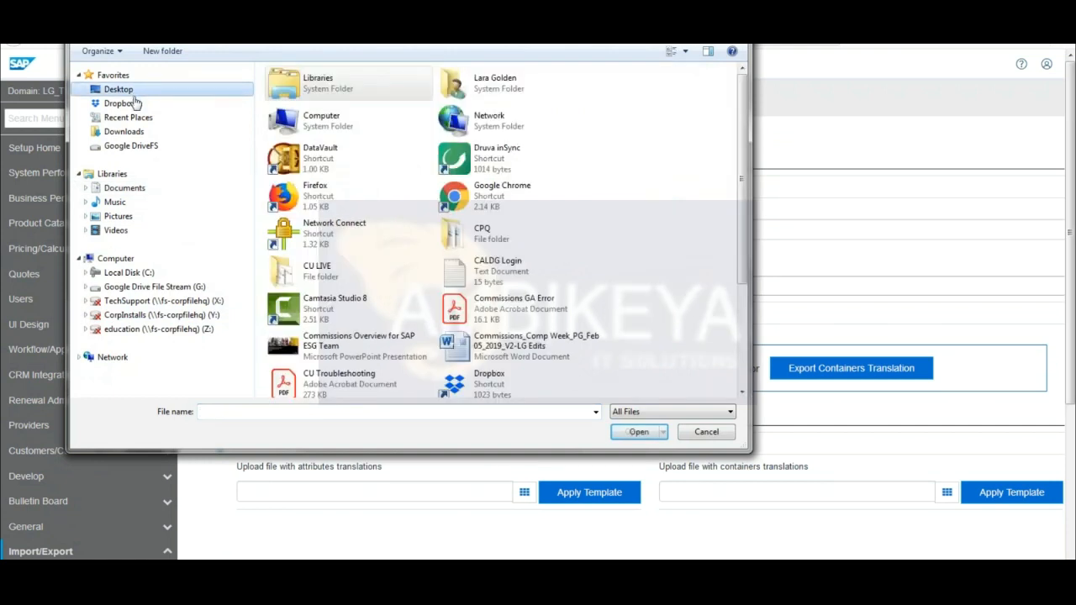
pyautogui.scroll(-3, 746, 362)
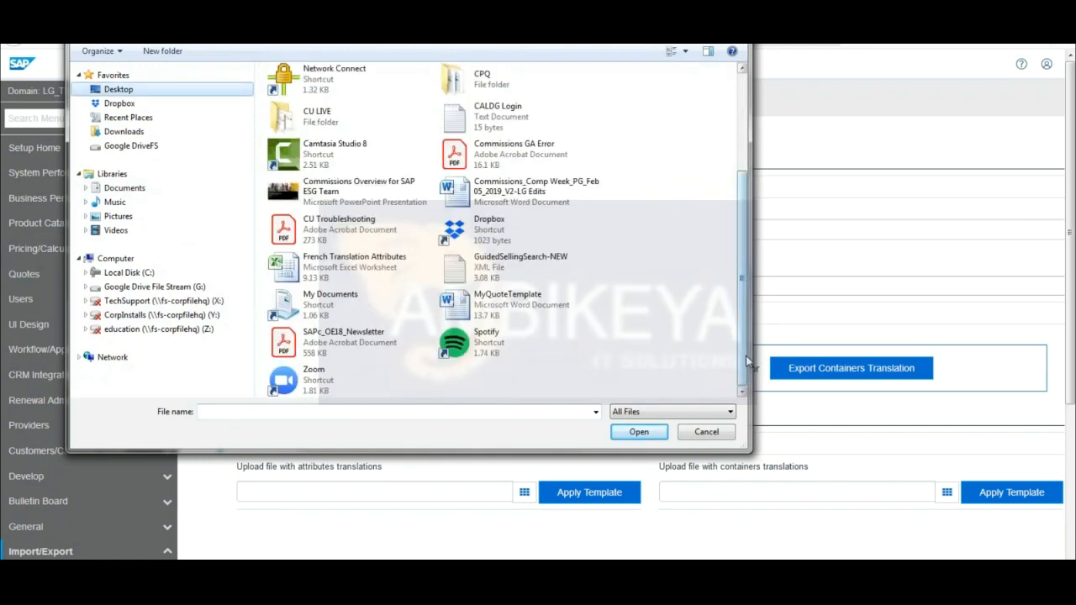
pyautogui.click(366, 272)
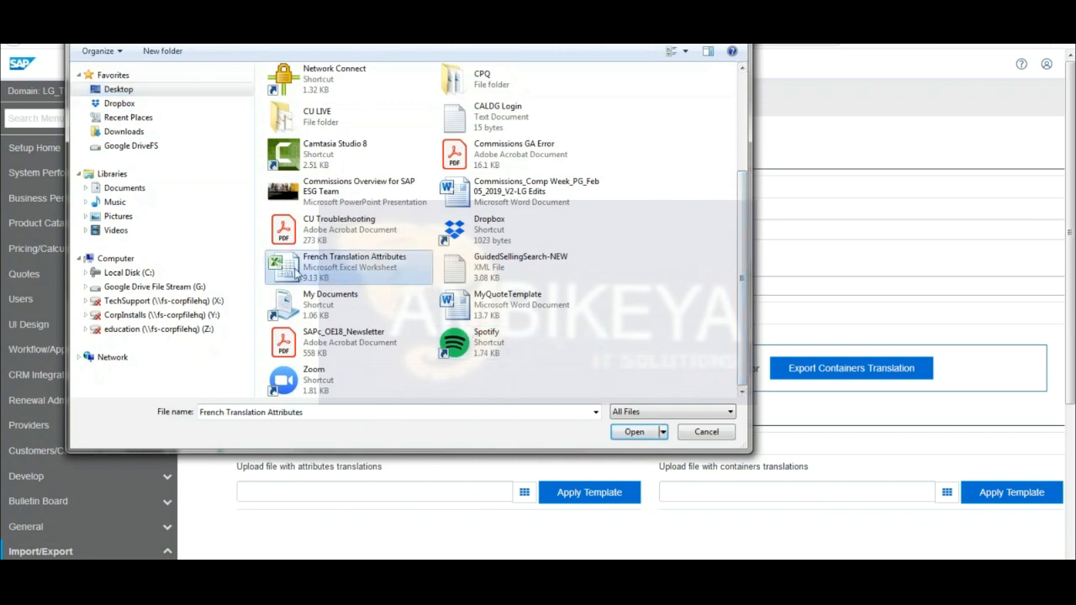
pyautogui.click(635, 432)
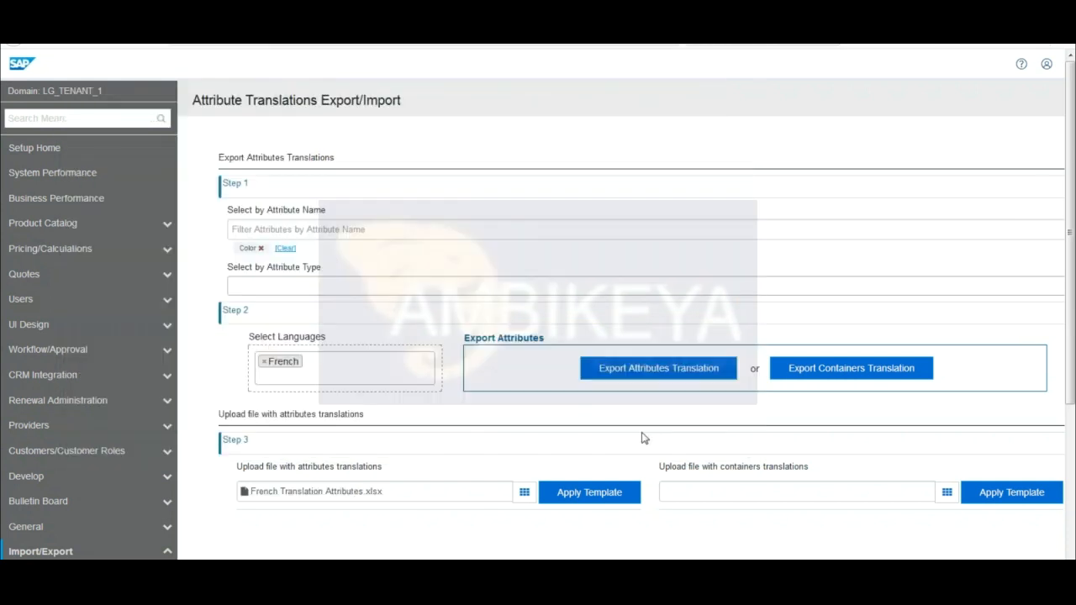
pyautogui.click(594, 496)
# Exit Setup and set the default dictionary on the User Page to French.
pyautogui.click(1047, 64)
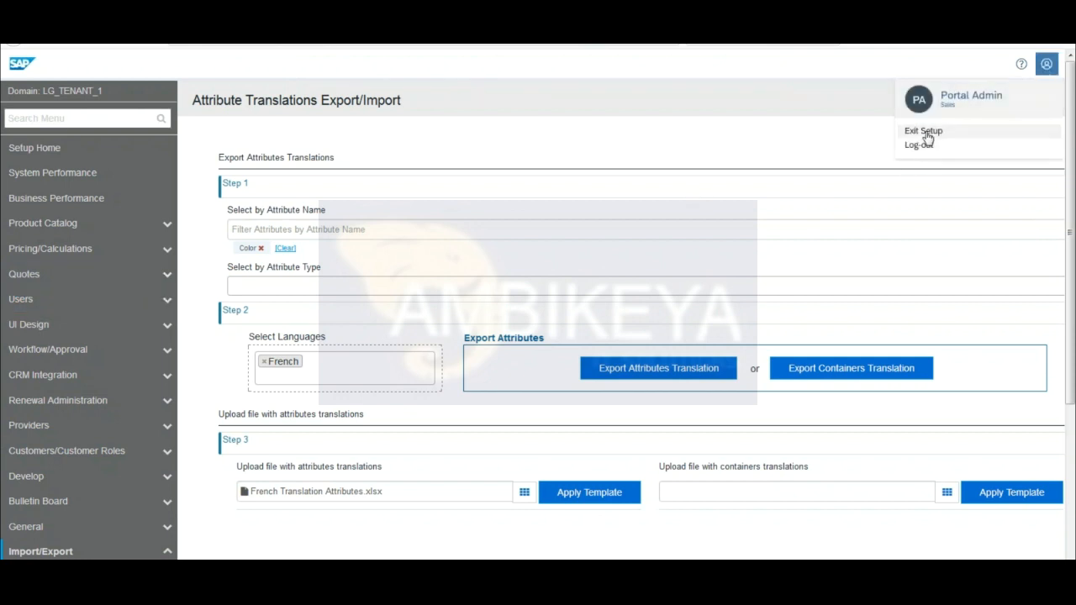
pyautogui.click(927, 132)
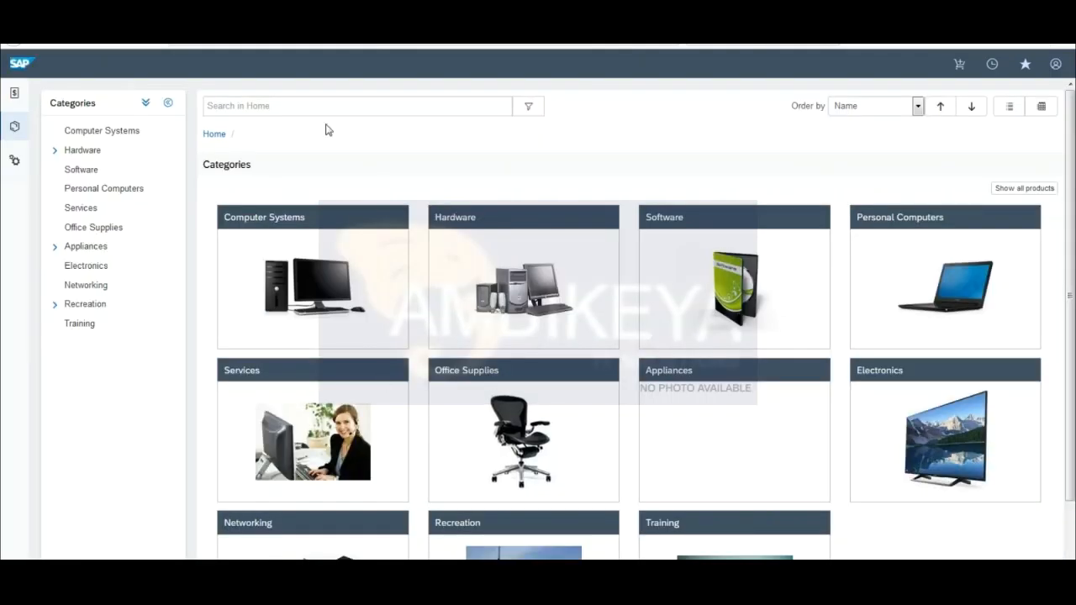
pyautogui.click(1056, 66)
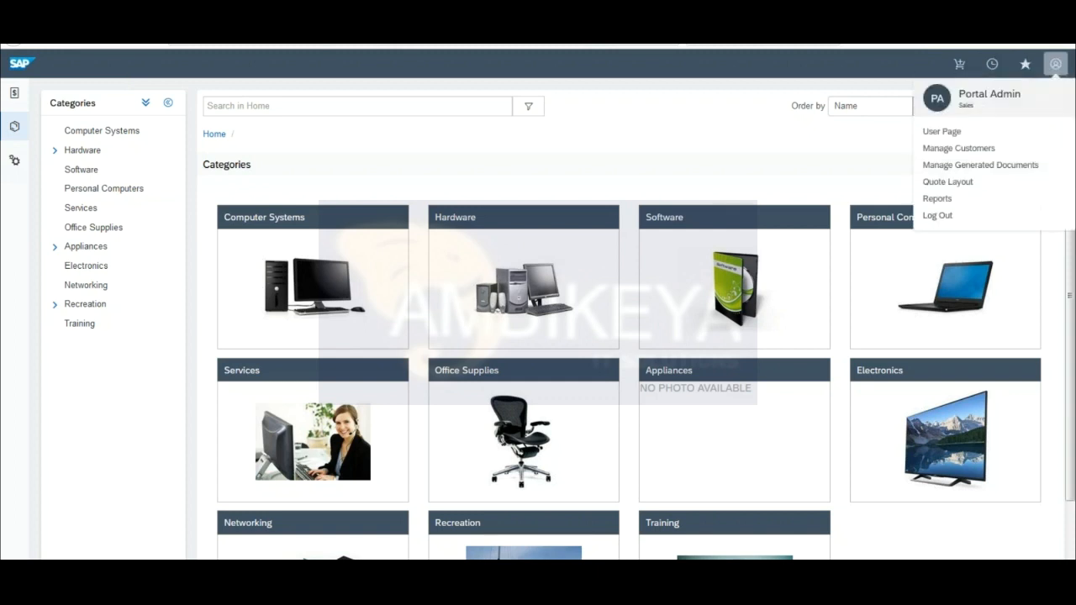
pyautogui.click(942, 132)
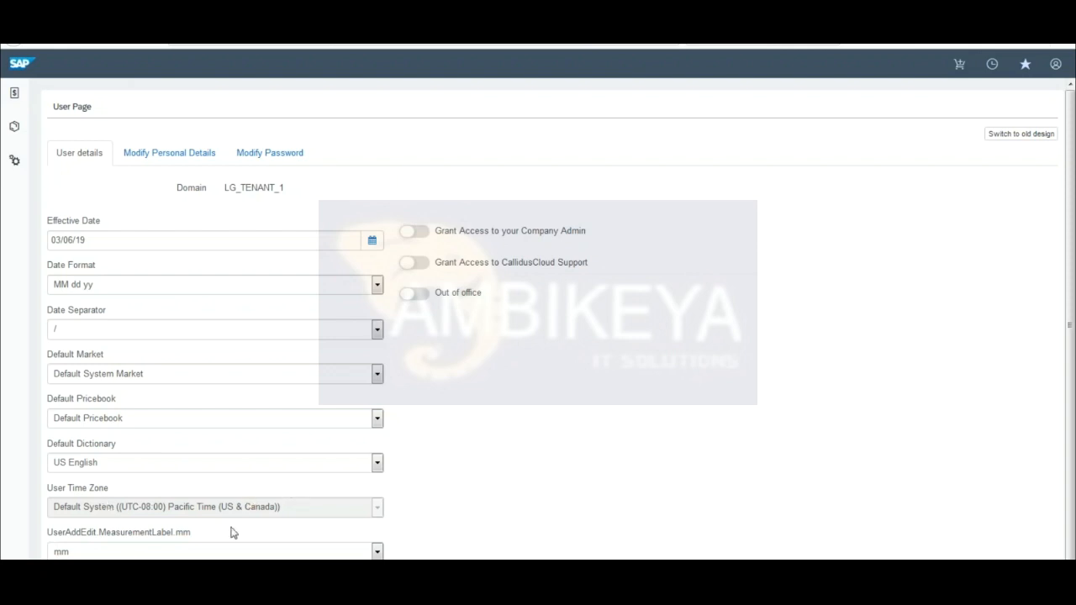
pyautogui.click(377, 463)
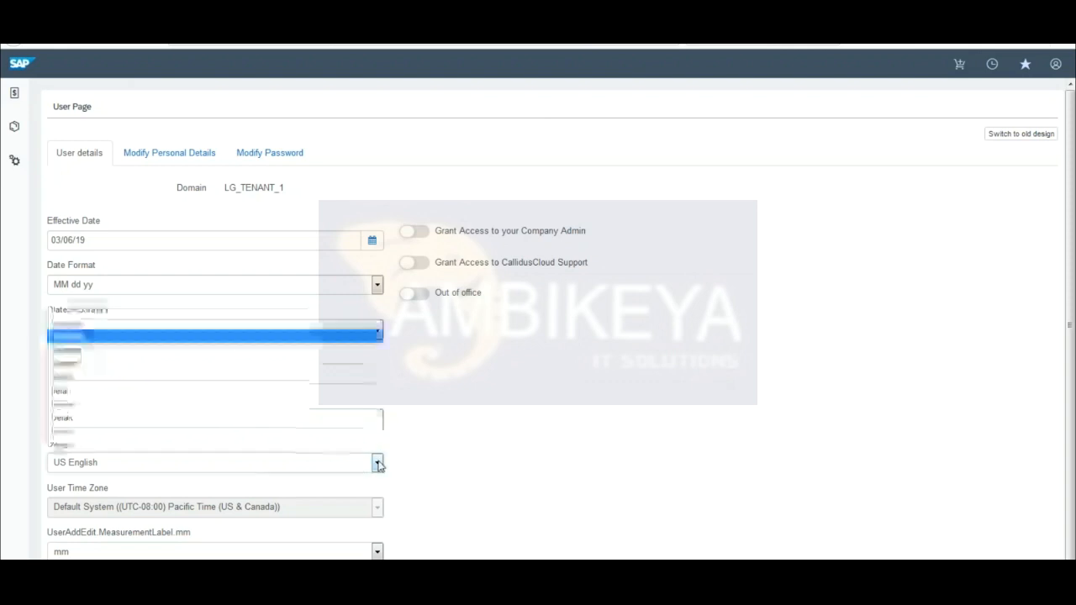
pyautogui.click(99, 380)
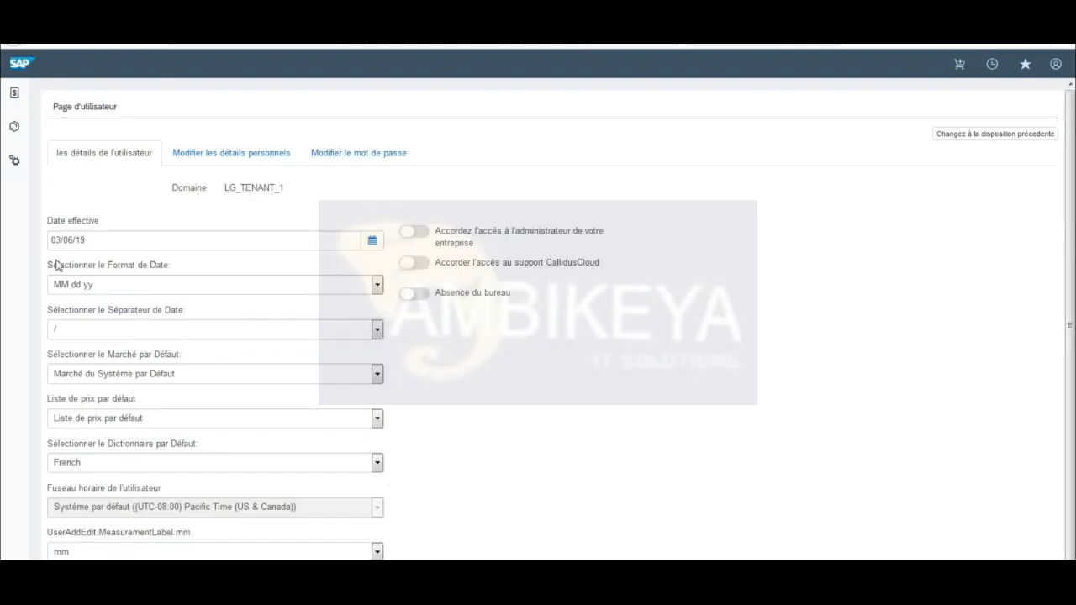
# Review the Appliances category of the product catalog in the French interface.
pyautogui.click(14, 127)
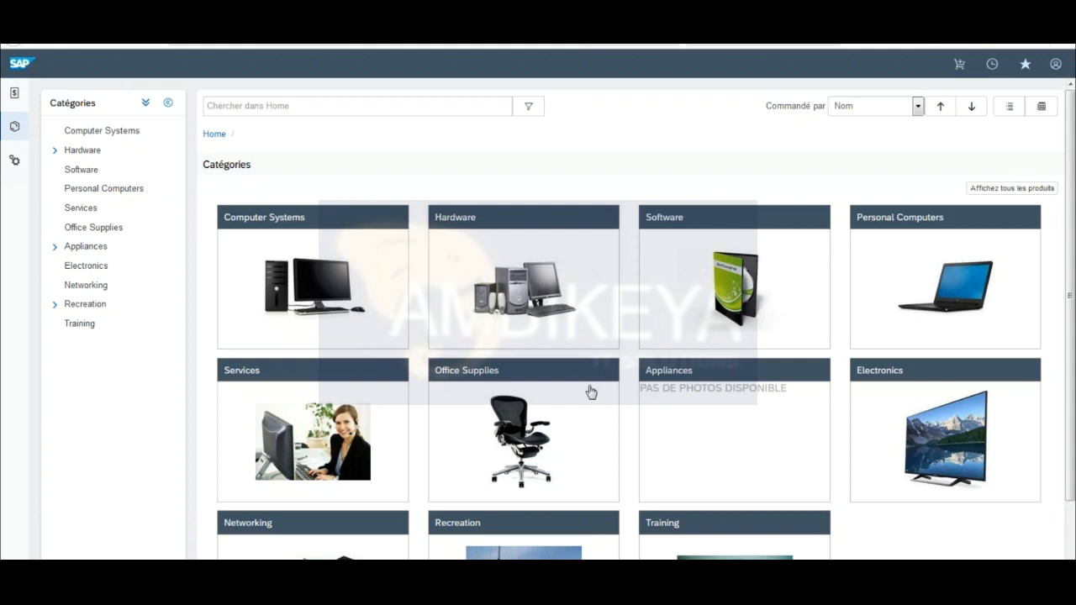
pyautogui.click(692, 432)
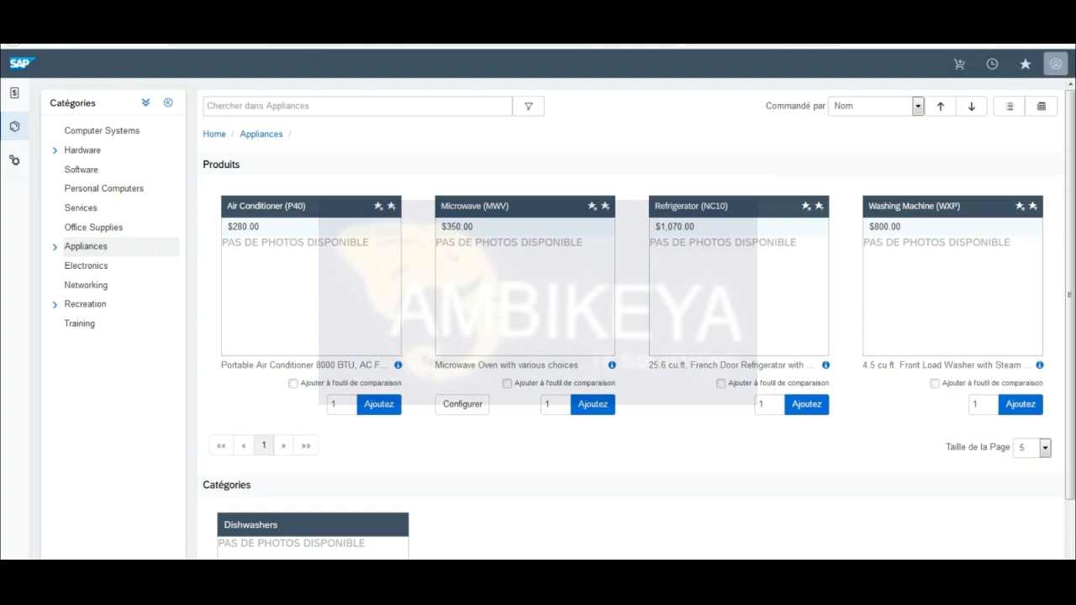
# Return to the User Page and set the default dictionary to US English.
pyautogui.click(1056, 64)
pyautogui.click(964, 134)
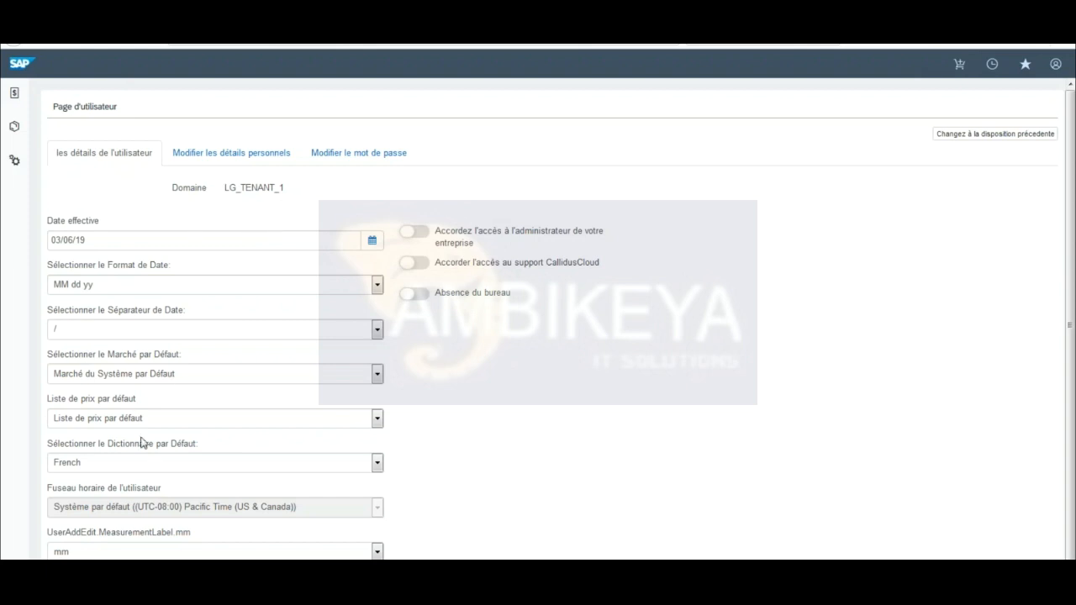
pyautogui.click(121, 468)
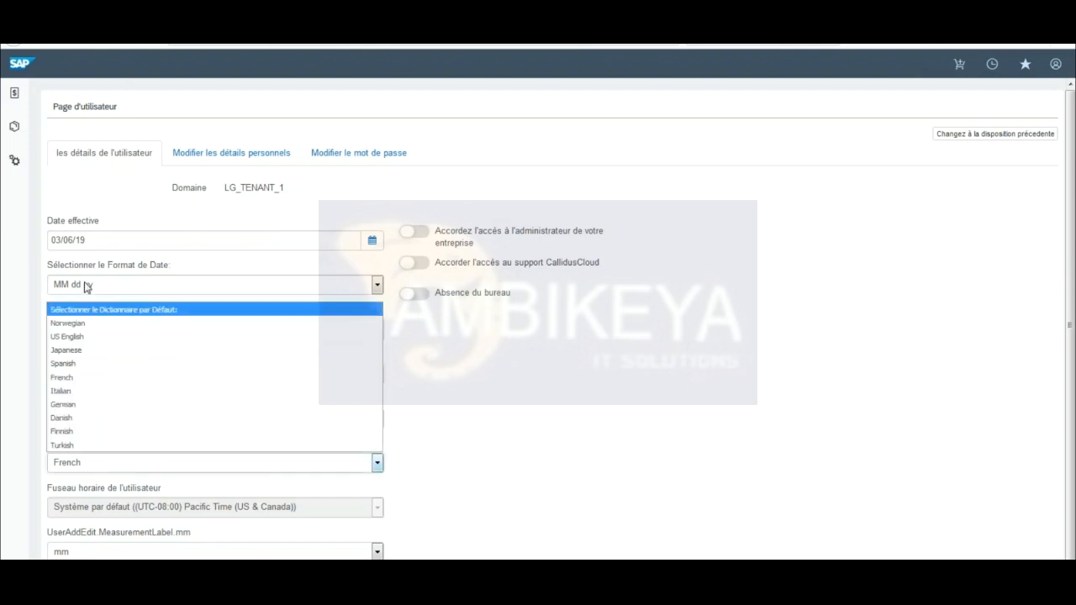
pyautogui.click(87, 336)
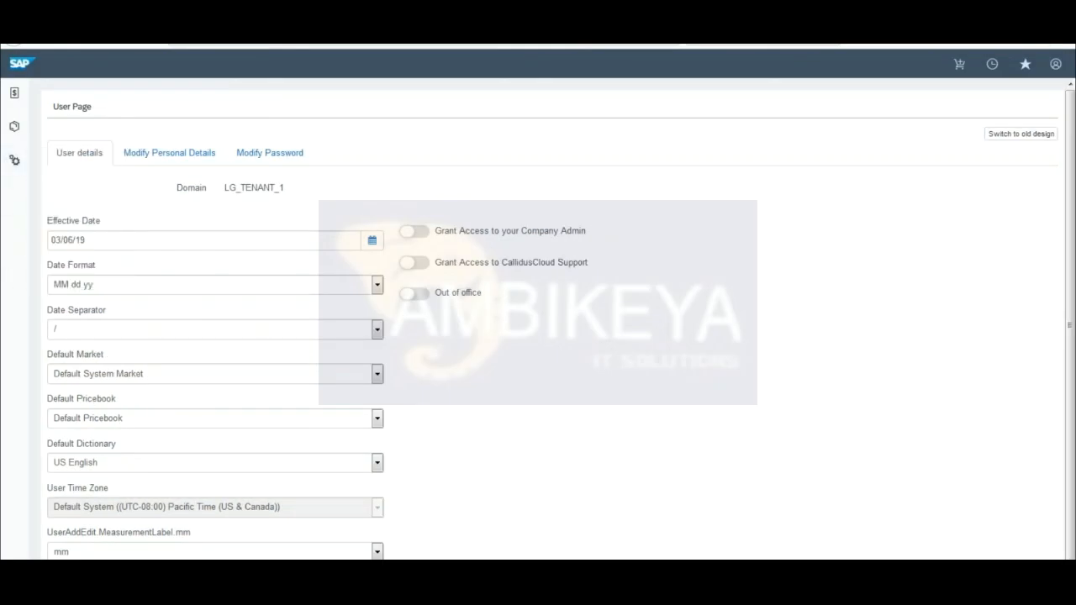
# Open the product list in Setup's Product Catalog and set its language to French.
pyautogui.click(14, 161)
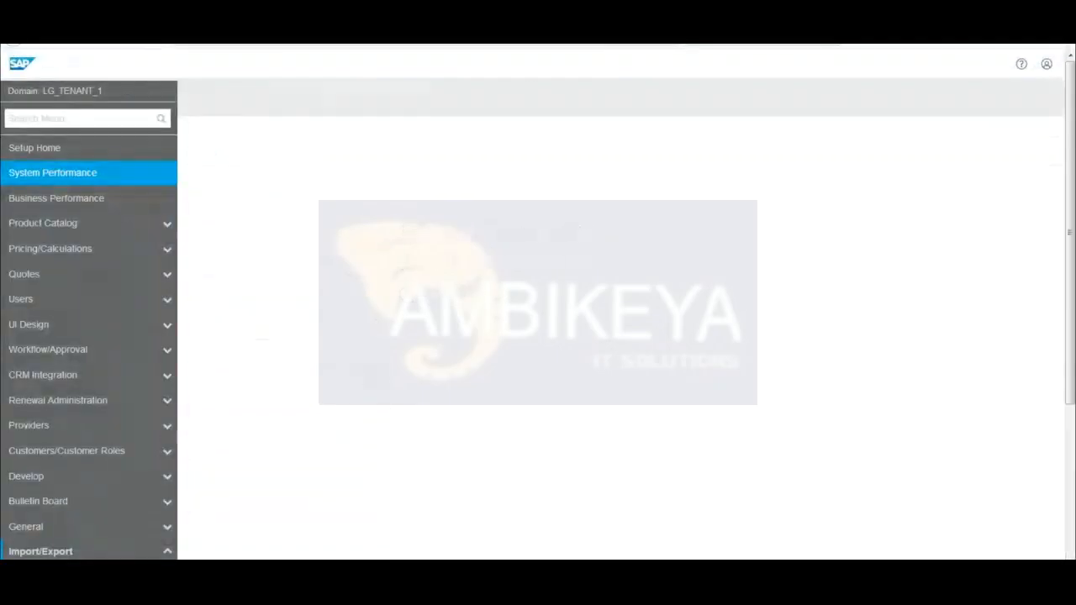
pyautogui.click(48, 232)
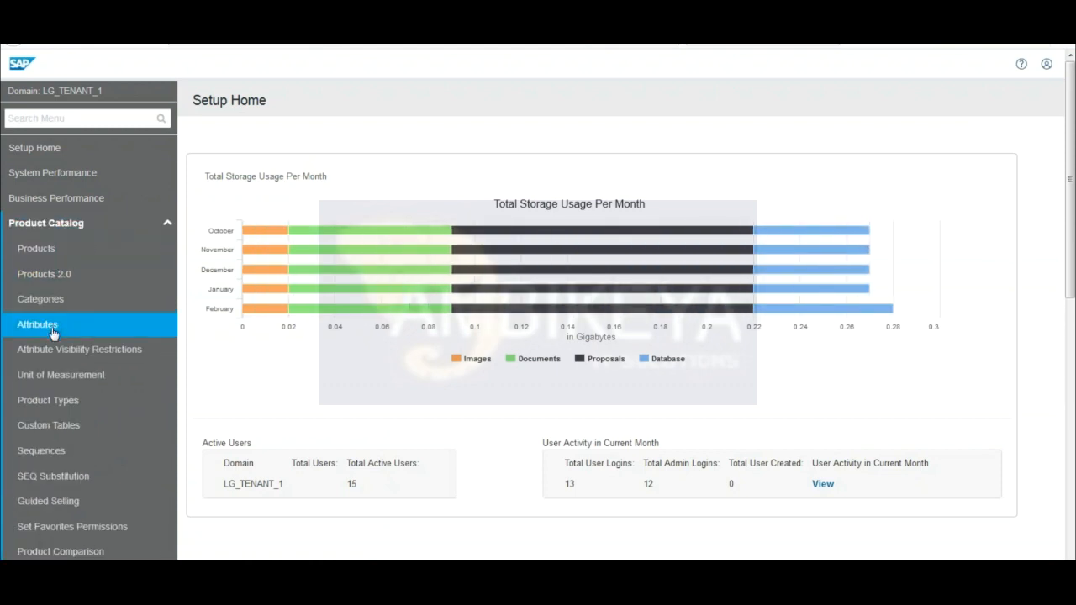
pyautogui.click(53, 255)
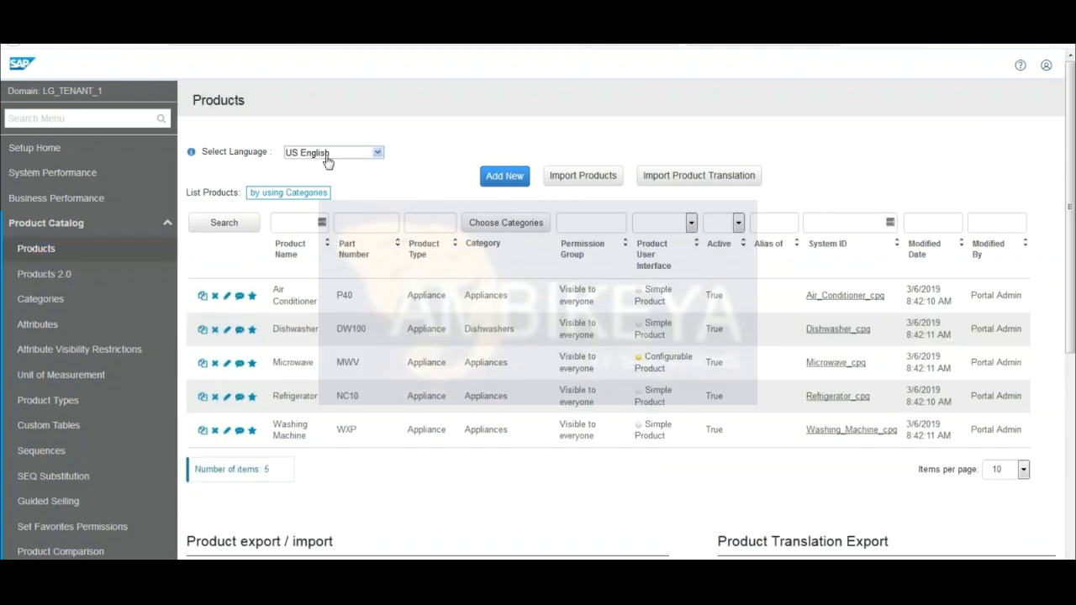
pyautogui.click(332, 156)
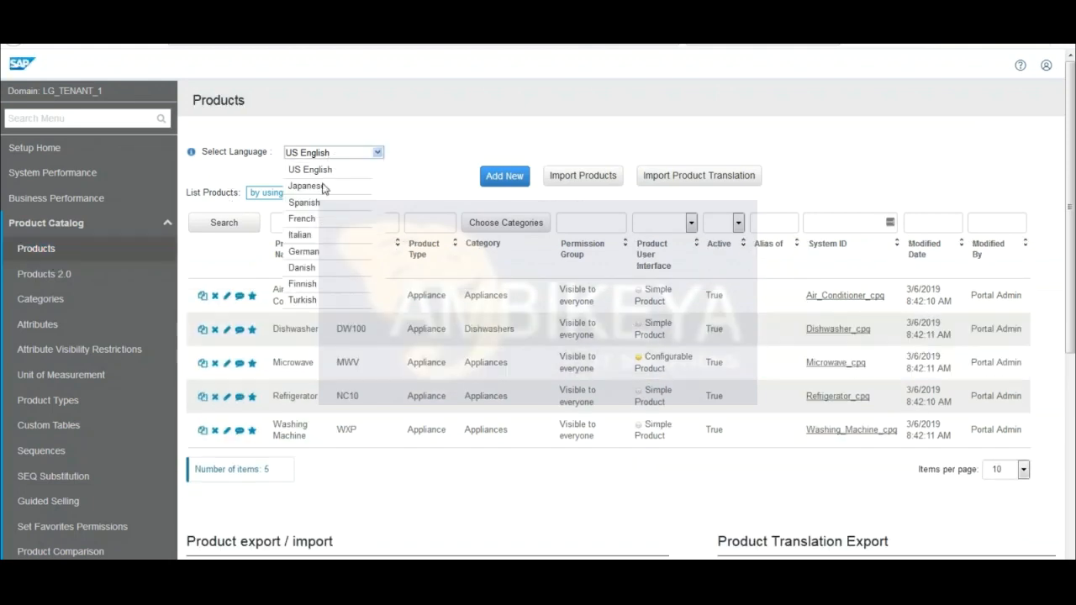
pyautogui.click(302, 218)
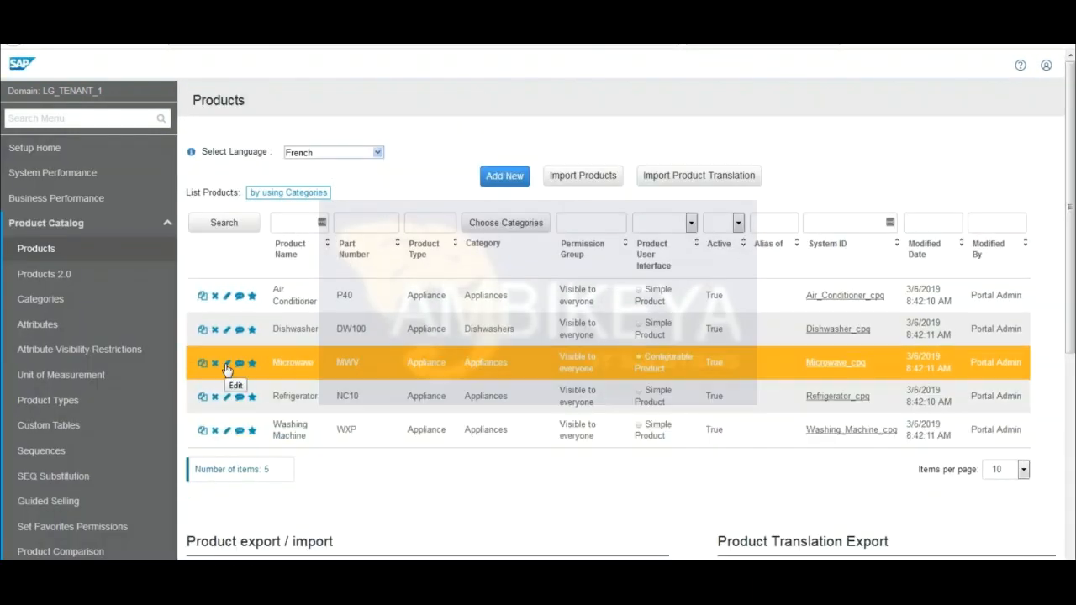
# Open the Microwave product for editing and review the definition and values of its Color attribute.
pyautogui.click(226, 365)
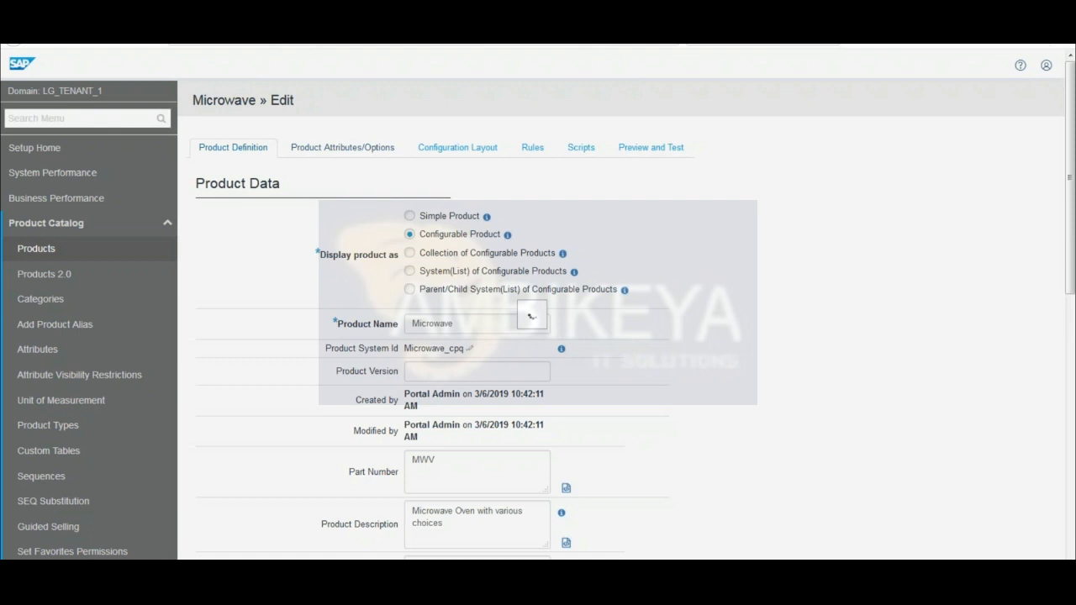
pyautogui.click(342, 147)
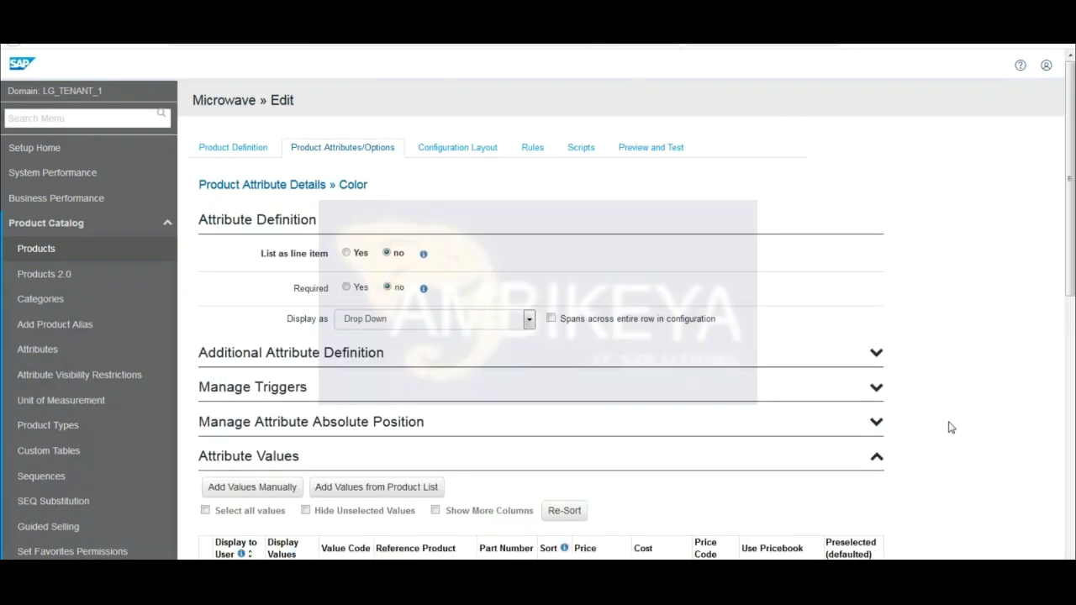
pyautogui.scroll(-3, 950, 427)
pyautogui.scroll(3, 950, 427)
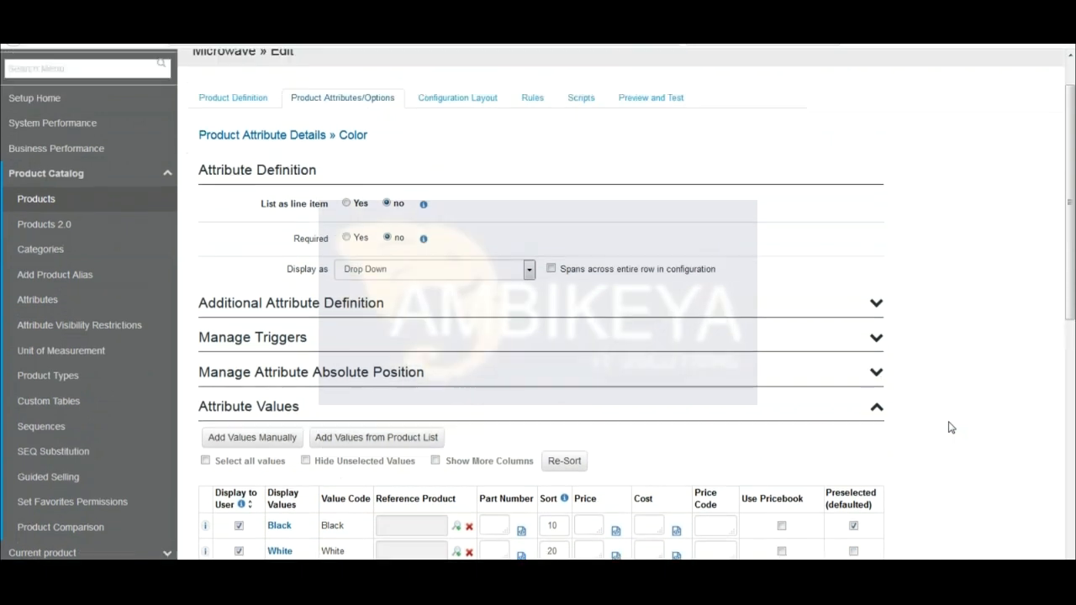
pyautogui.moveTo(1066, 270); pyautogui.dragTo(1073, 297)
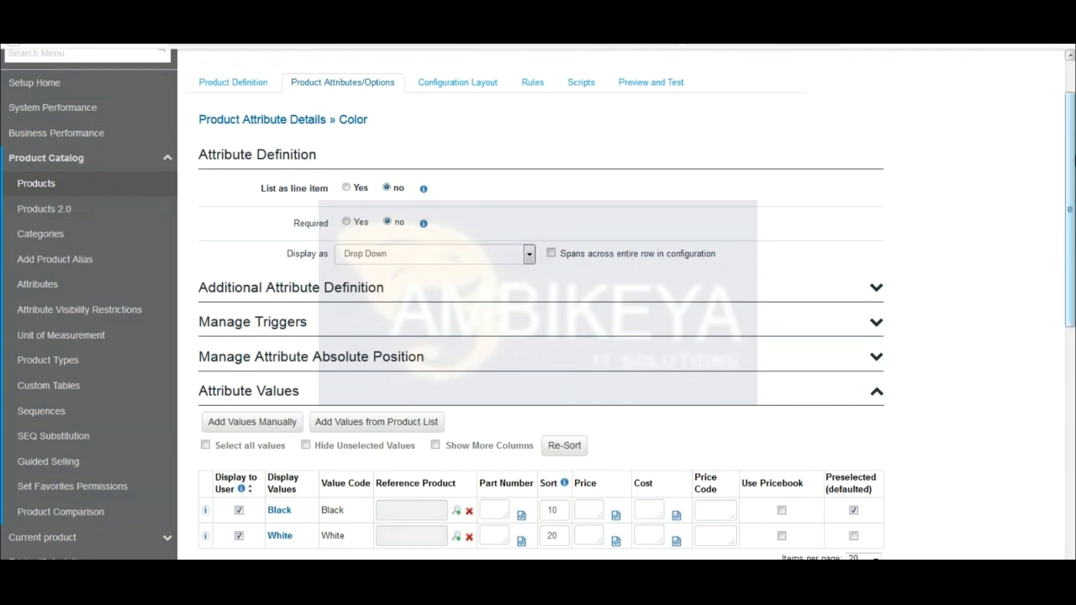
pyautogui.moveTo(1068, 172); pyautogui.dragTo(1072, 109)
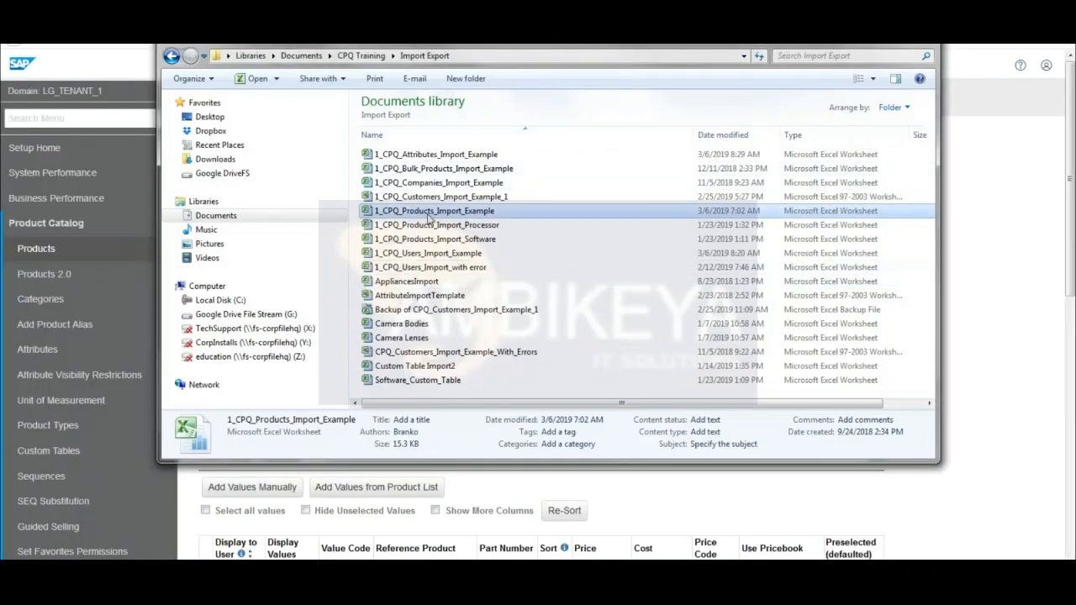
# Open the 1_CPQ_Products_Import_Example workbook from the Import Export folder and find the Microwave row on the product data sheet.
pyautogui.doubleClick(428, 215)
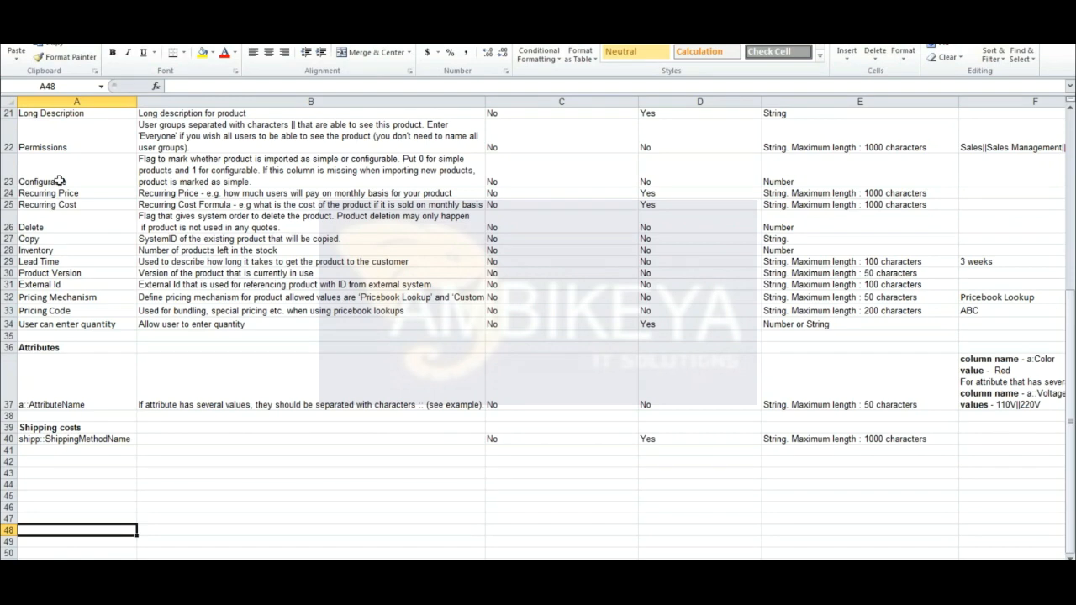
pyautogui.click(55, 179)
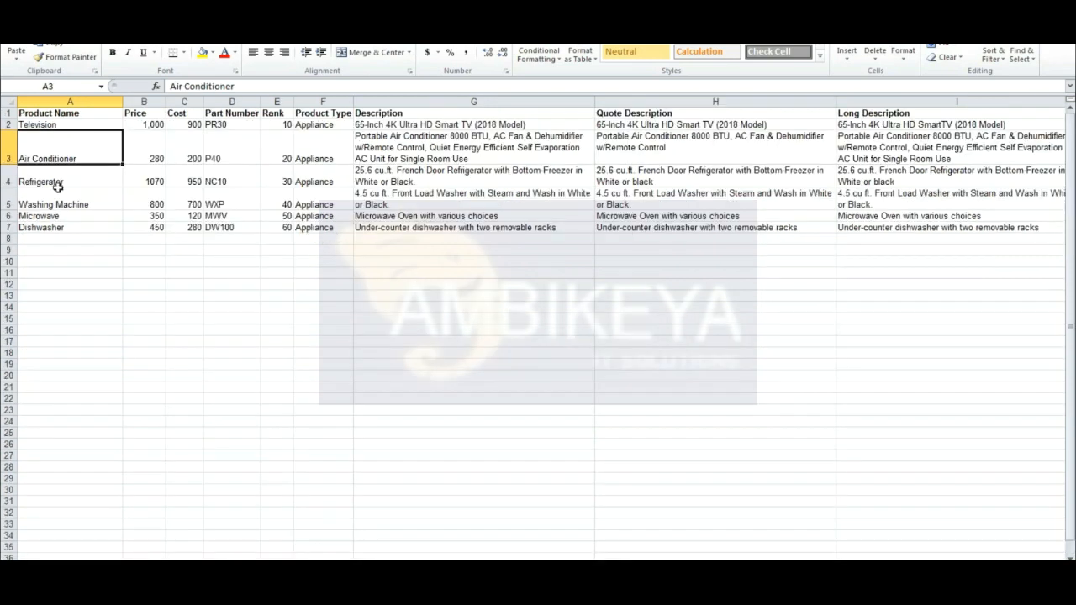
pyautogui.click(58, 216)
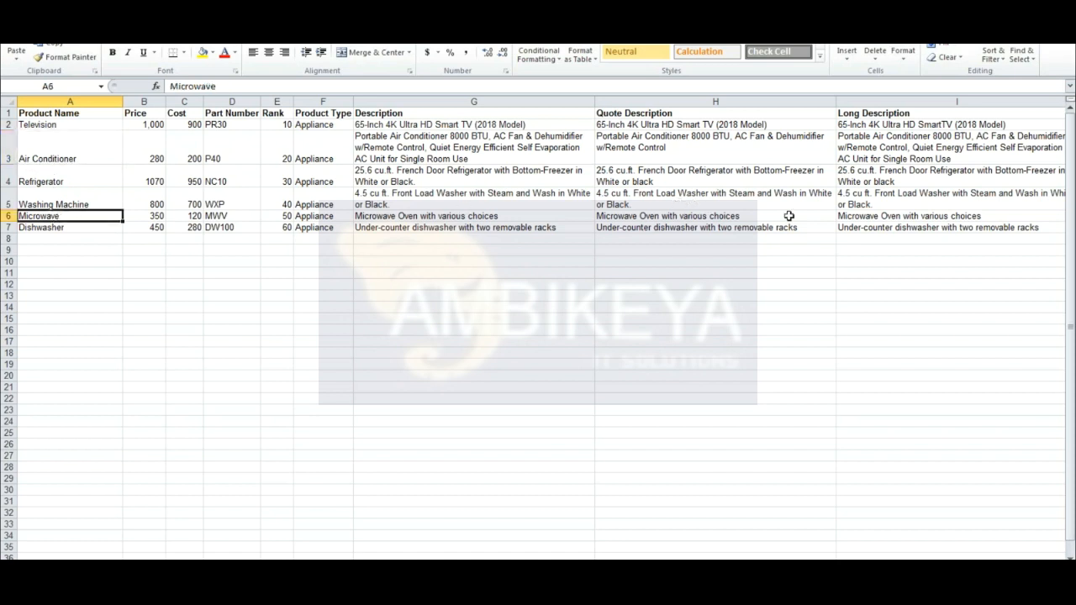
# Examine the Microwave row's fields from Price through to the Configurable and Tray columns.
pyautogui.press('Right')
pyautogui.press('Right')
pyautogui.press('Right')
pyautogui.press('Right')
pyautogui.press('Right')
pyautogui.press('Right')
pyautogui.press('Right')
pyautogui.press('Right')
pyautogui.press('Right')
pyautogui.press('Right')
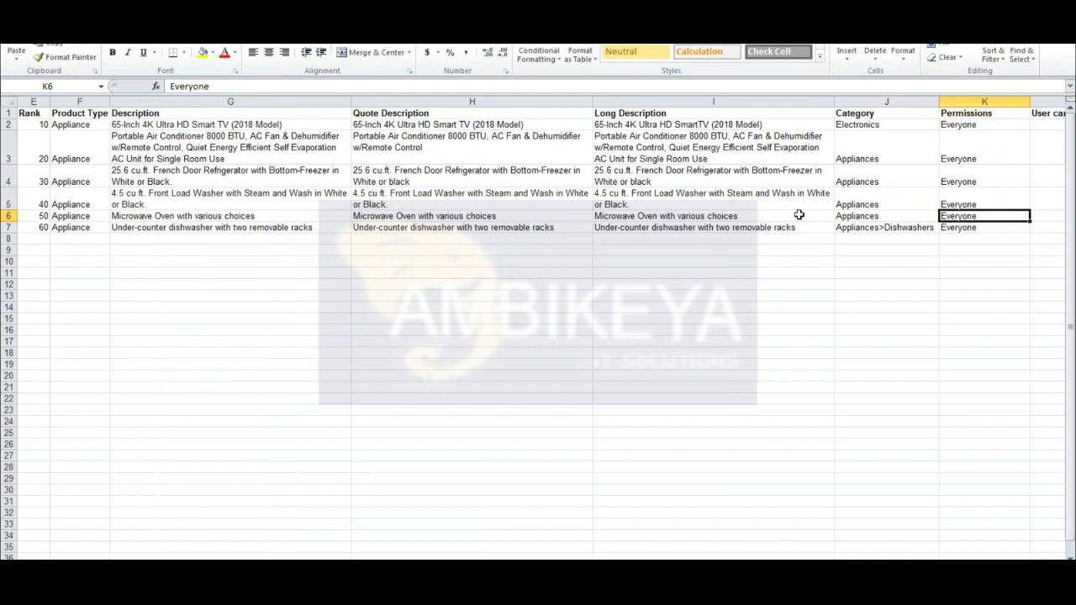
pyautogui.press('Right')
pyautogui.press('Right')
pyautogui.press('Right')
pyautogui.press('Left')
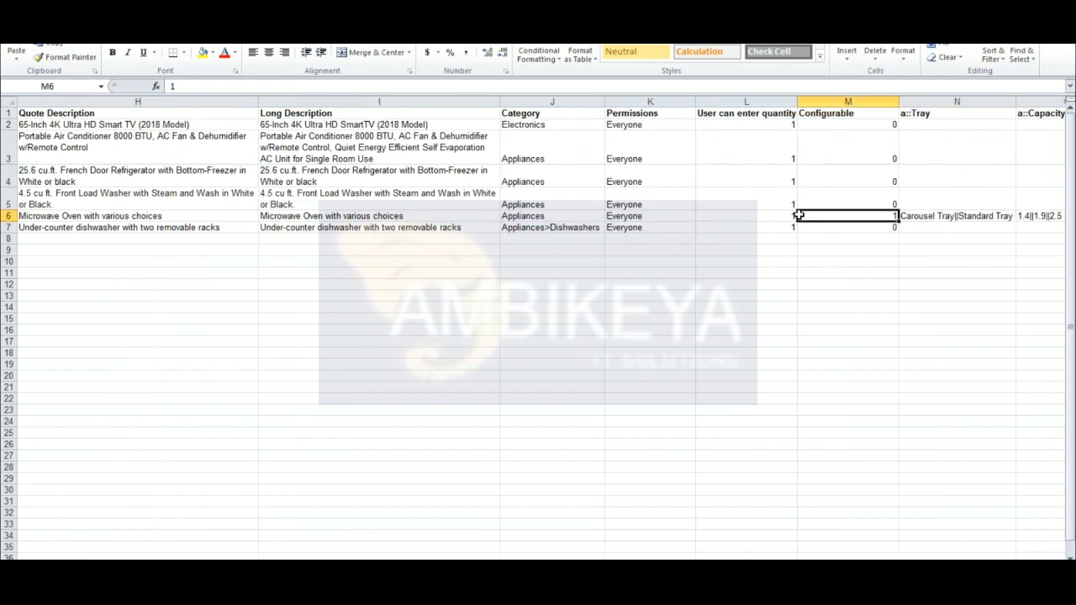
# Check the Configurable column's heading against the Microwave value, and return to the Microwave product in SAP CPQ.
pyautogui.click(843, 114)
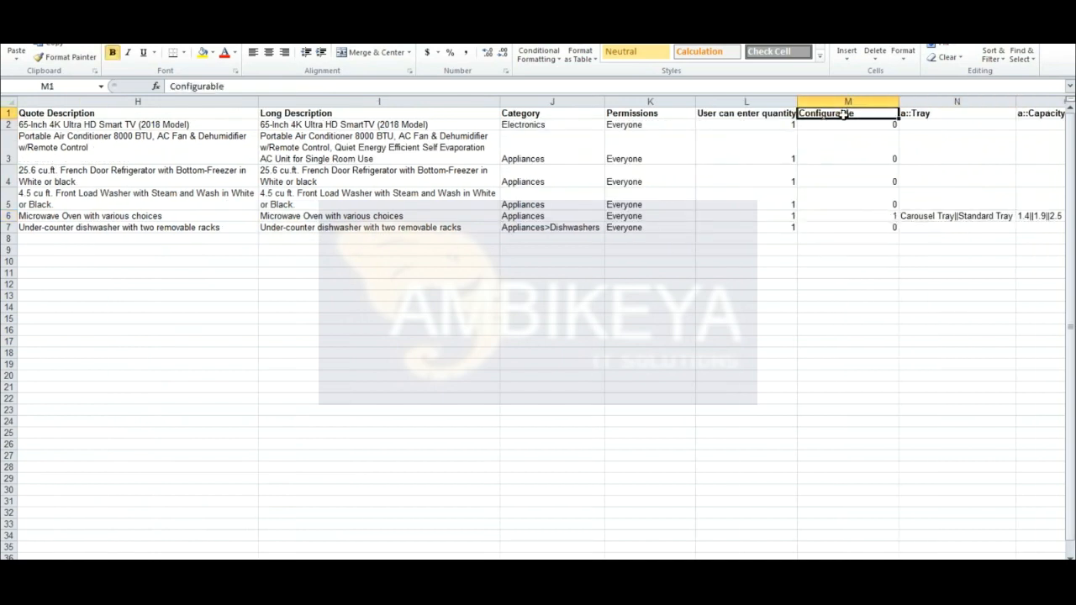
pyautogui.click(842, 215)
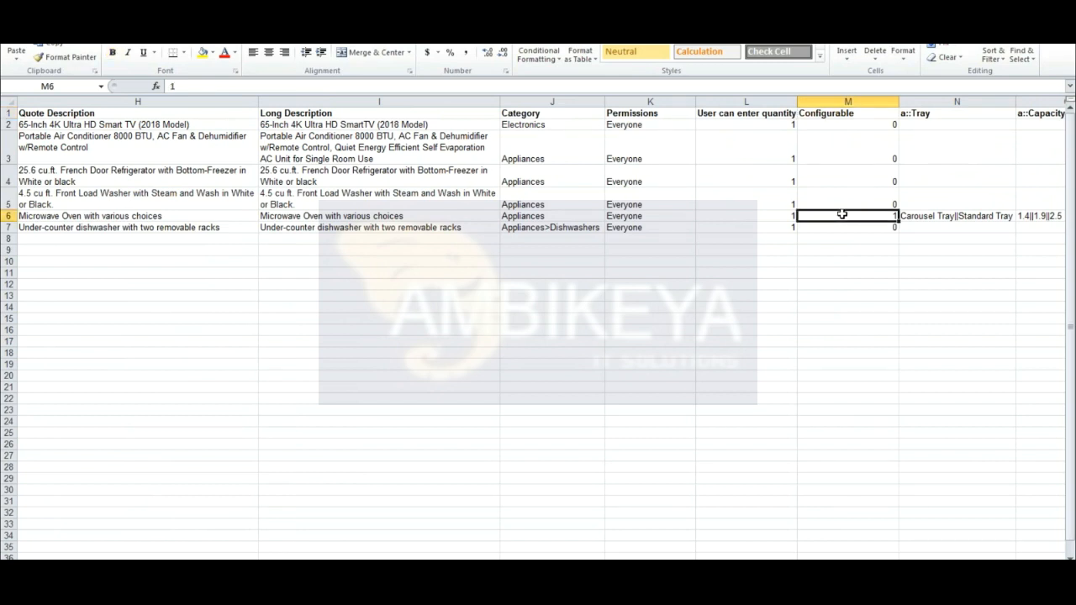
pyautogui.press('Up')
pyautogui.press('Up')
pyautogui.press('Up')
pyautogui.press('Up')
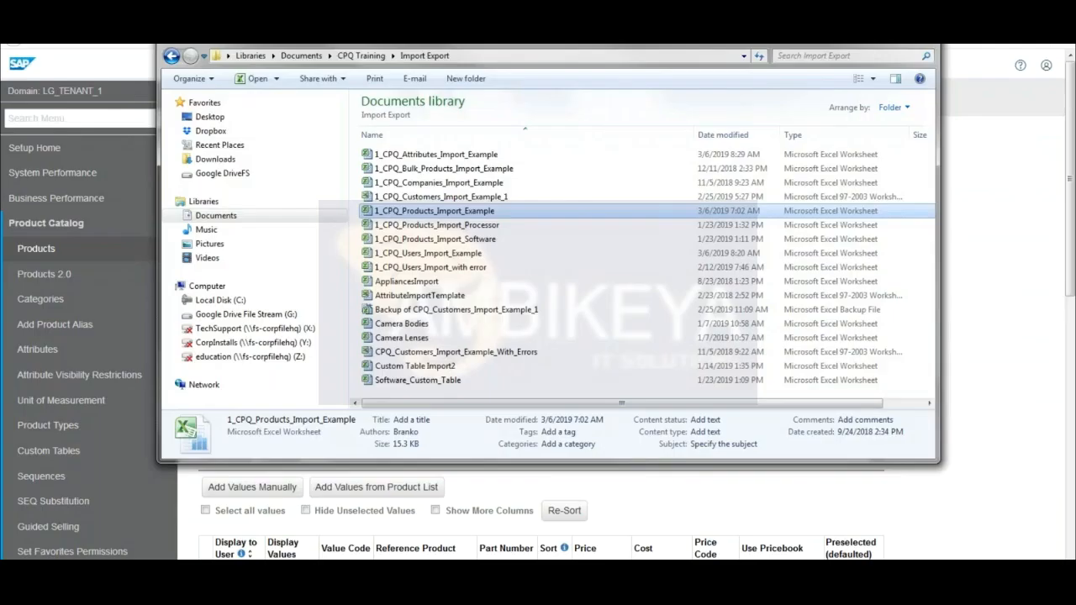
pyautogui.click(871, 40)
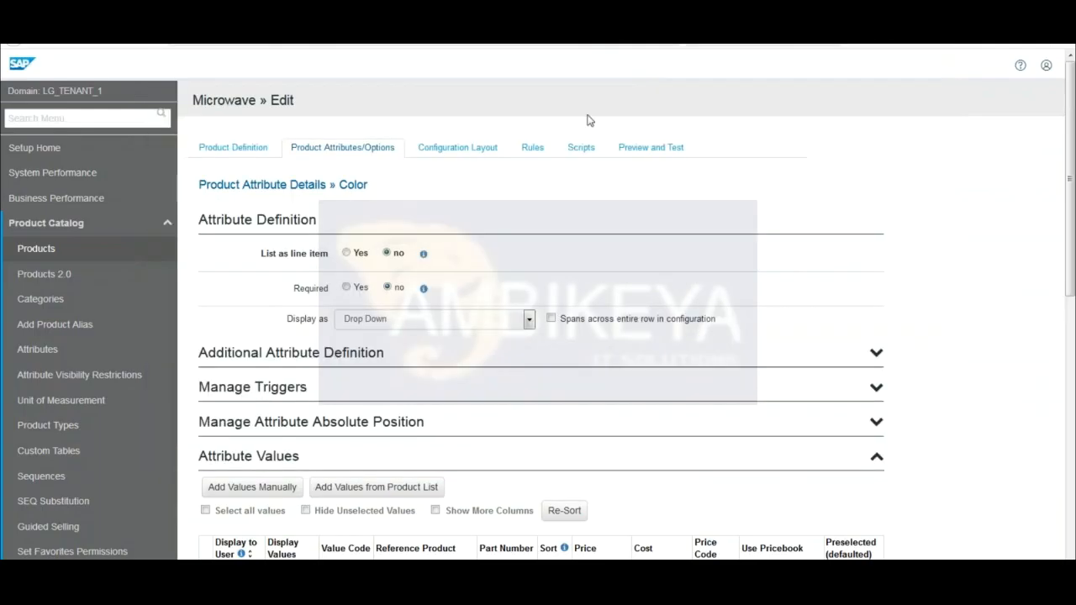